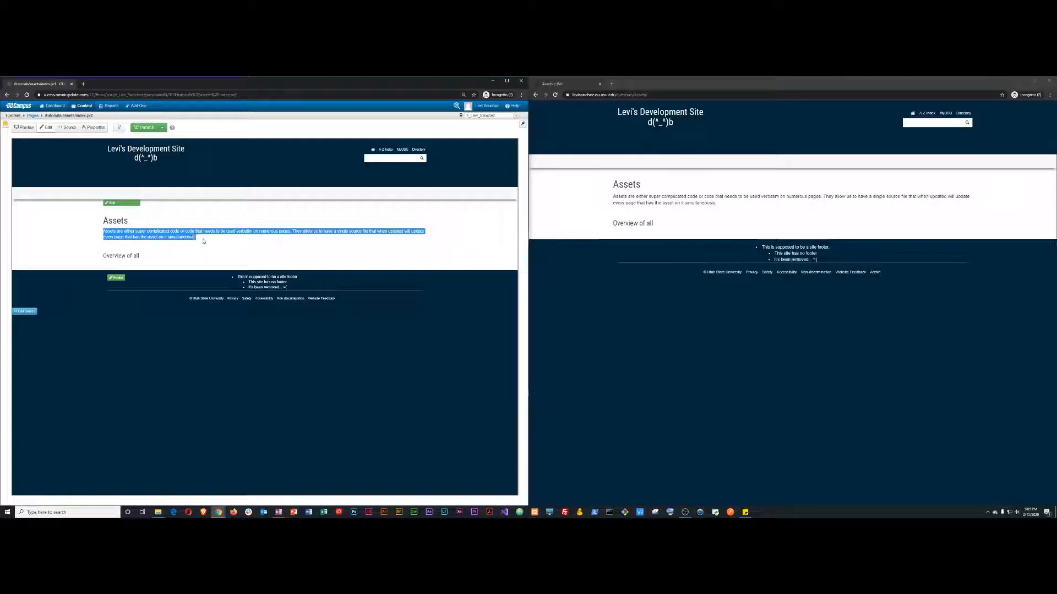
click(203, 240)
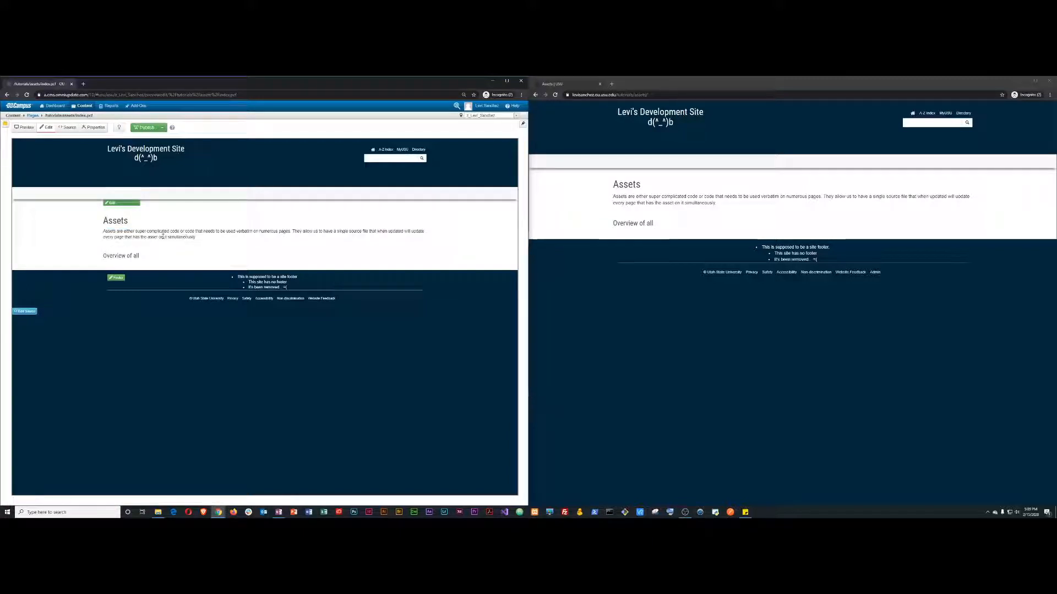
triple_click(274, 233)
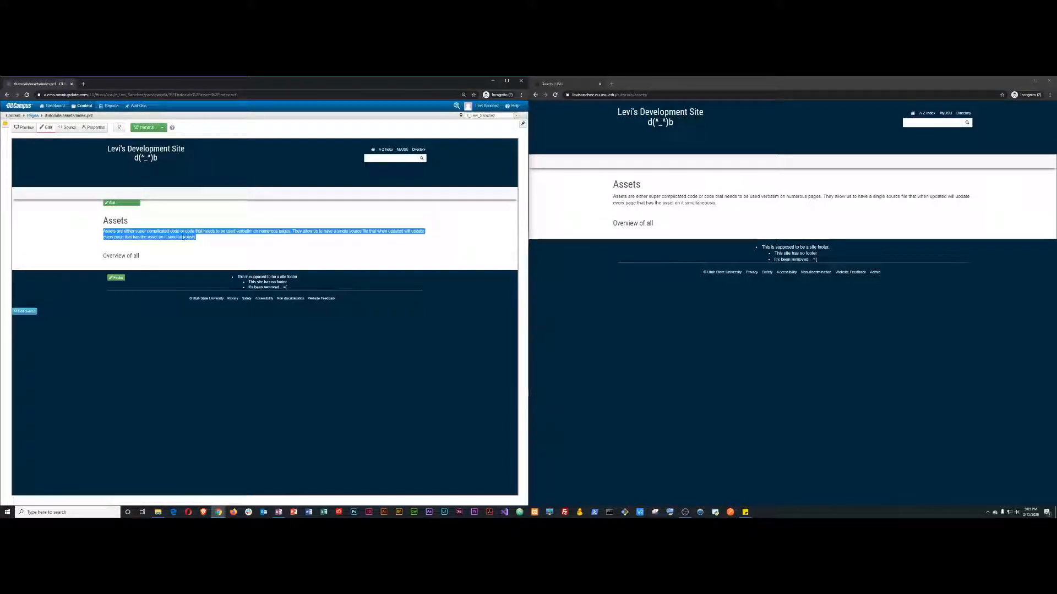
click(183, 238)
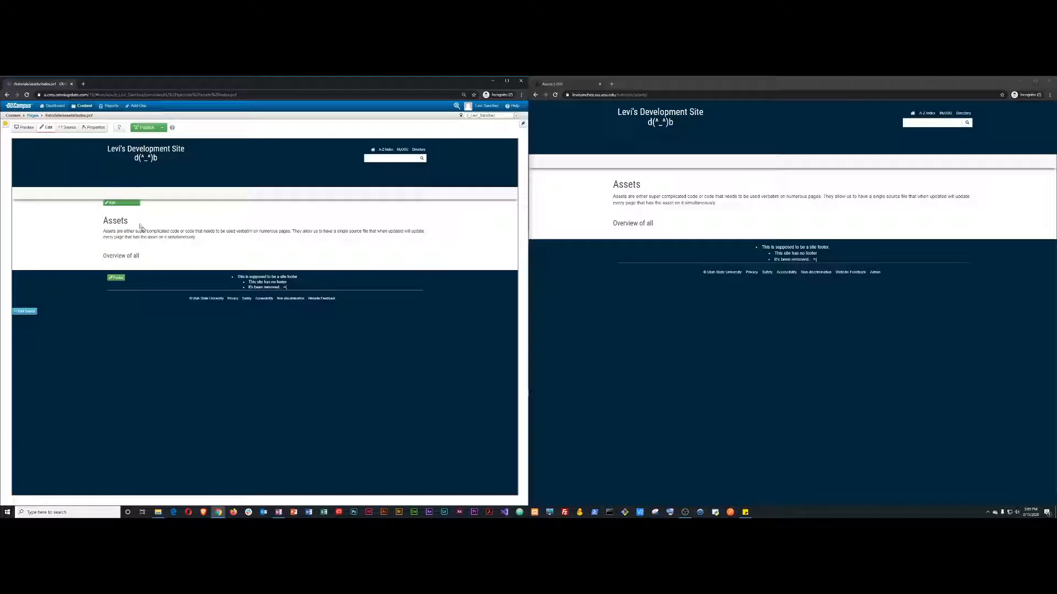
Step: Open the page's main content region for editing, delete the introductory paragraph under Assets, and add a blank line after "Overview of all"
click(121, 203)
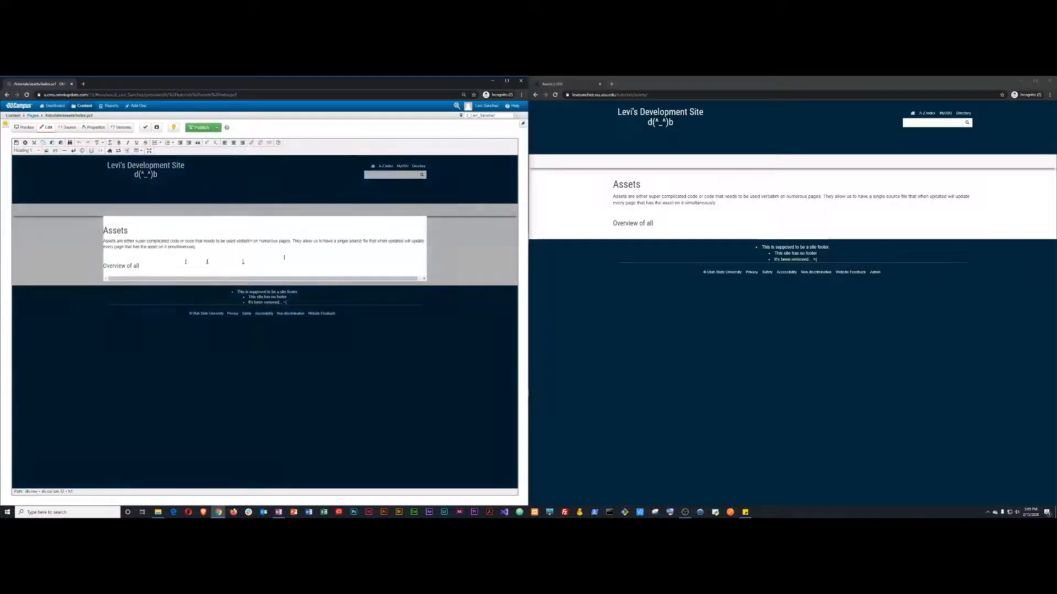
click(199, 242)
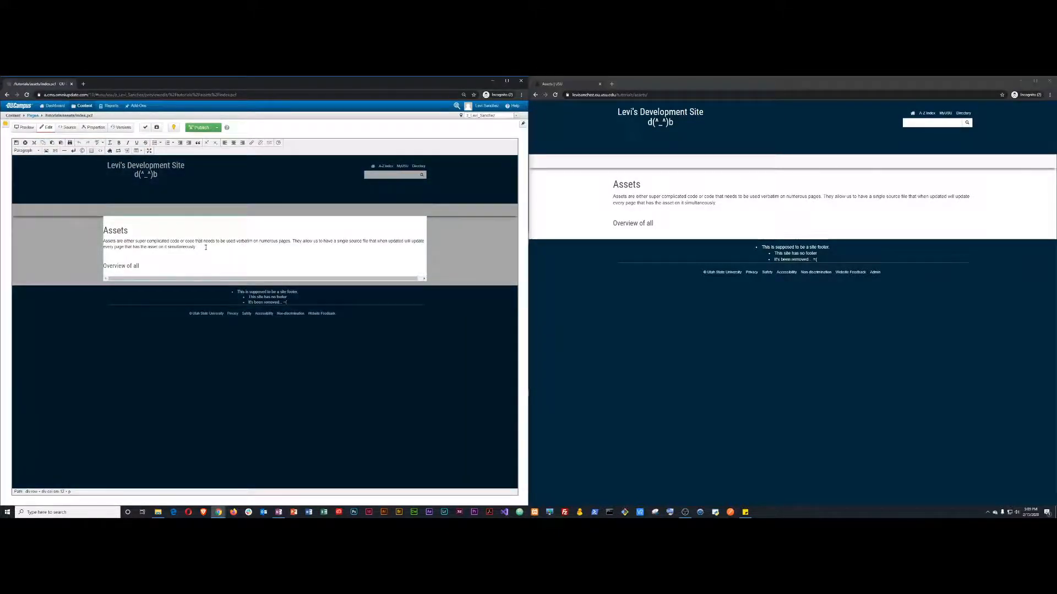
triple_click(206, 247)
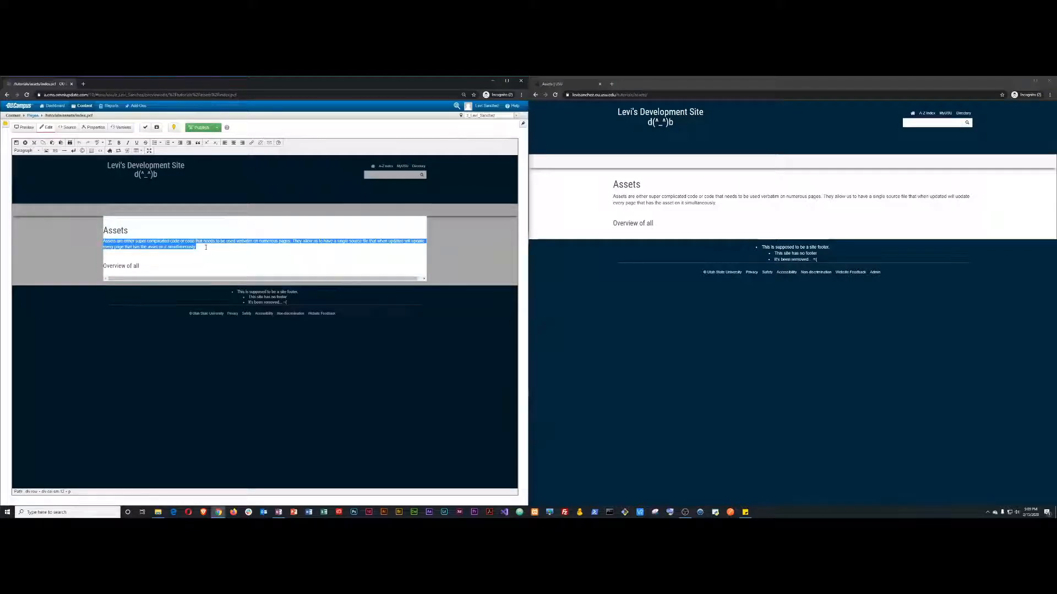
key(BackSpace)
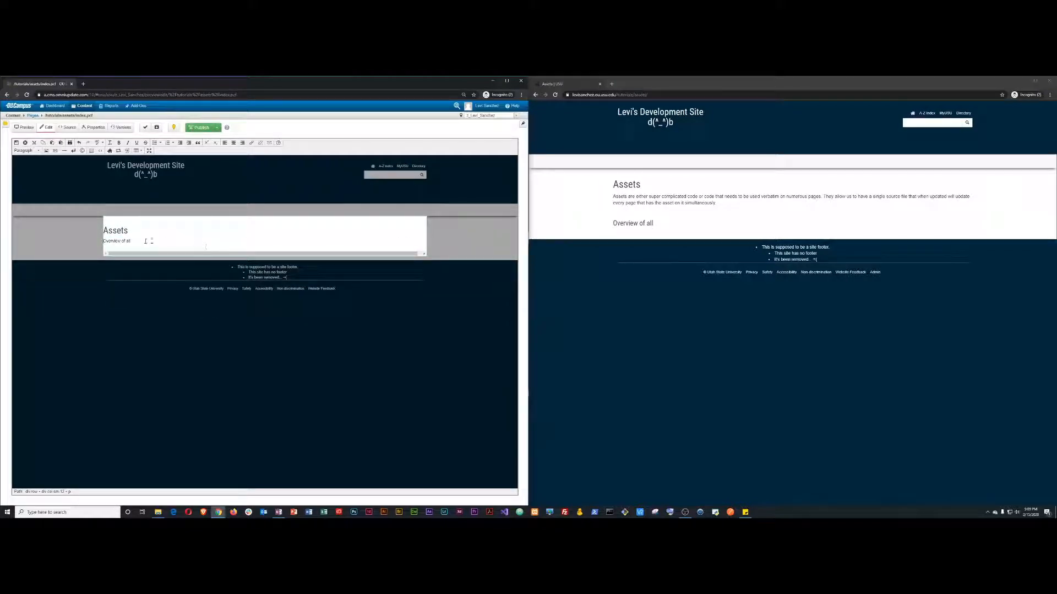
click(148, 241)
key(Return)
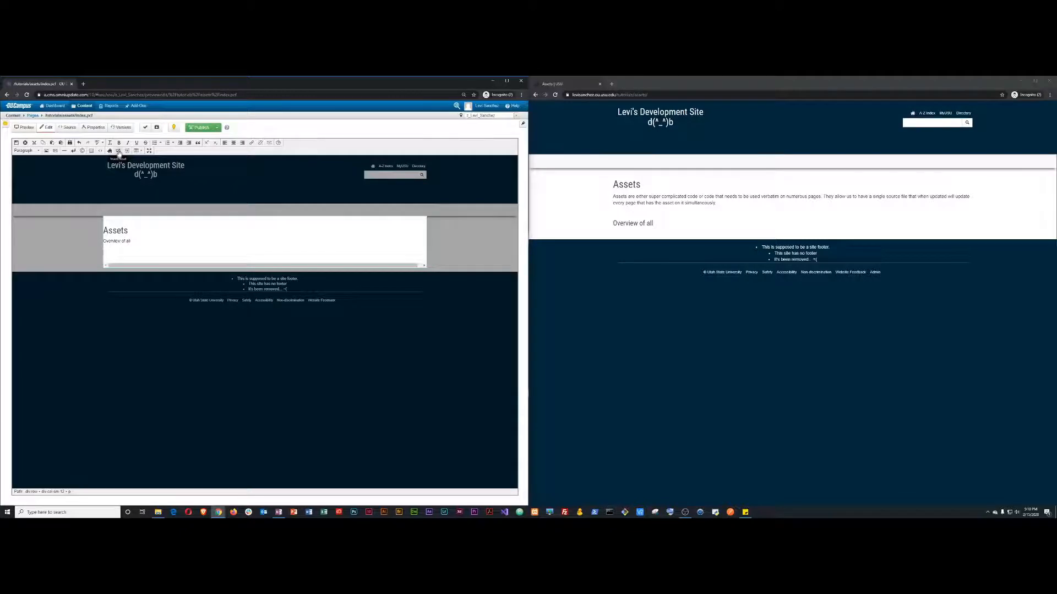
Step: Browse the assets available for insertion without inserting any, and exit the page editor discarding the unsaved changes
click(118, 153)
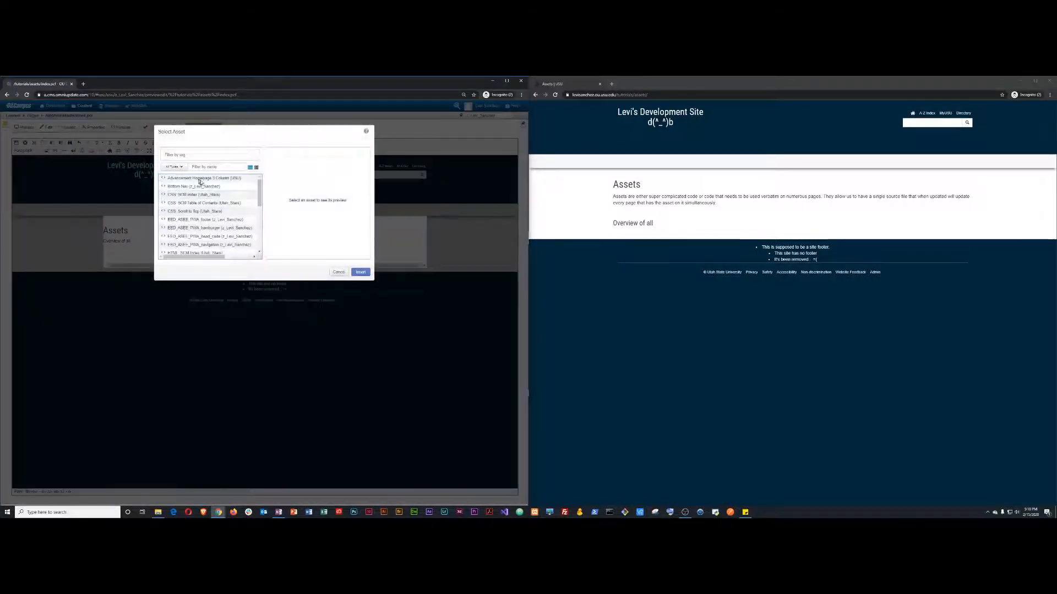
scroll(201, 180, down, 1)
scroll(201, 186, down, 5)
scroll(201, 205, up, 6)
click(338, 272)
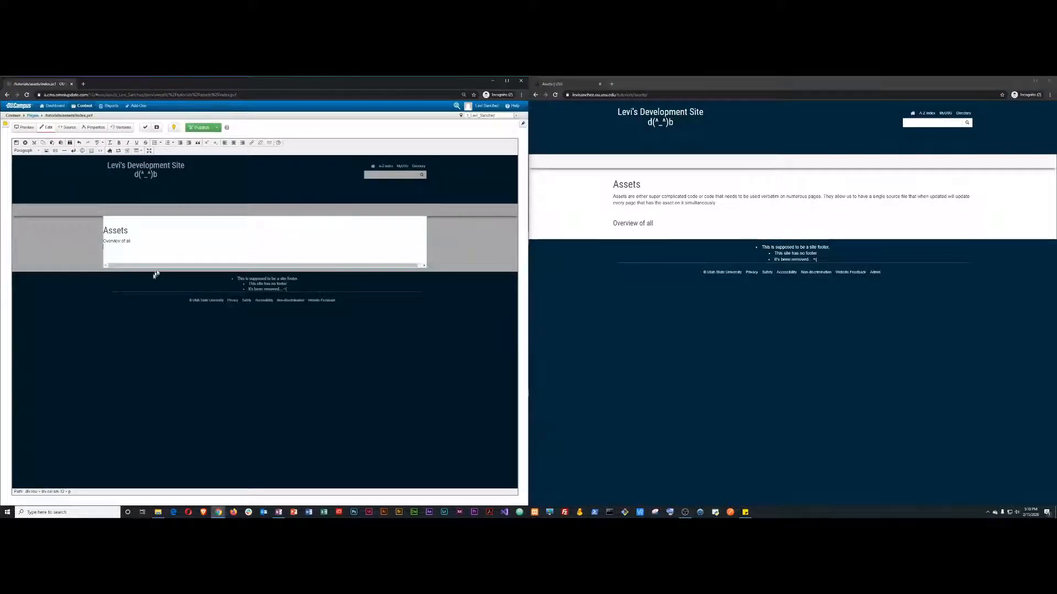
click(24, 143)
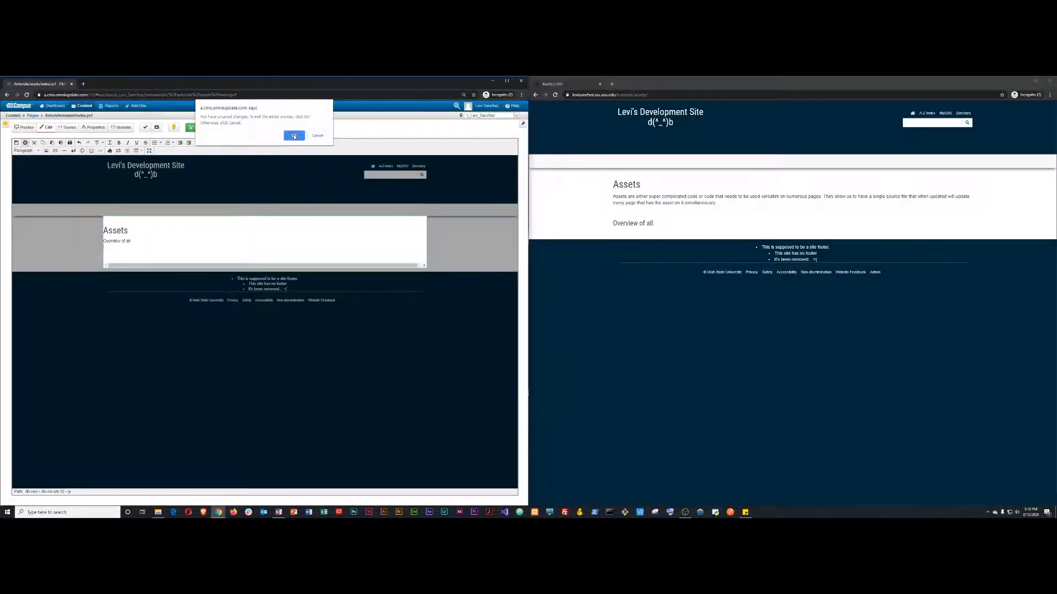
click(293, 134)
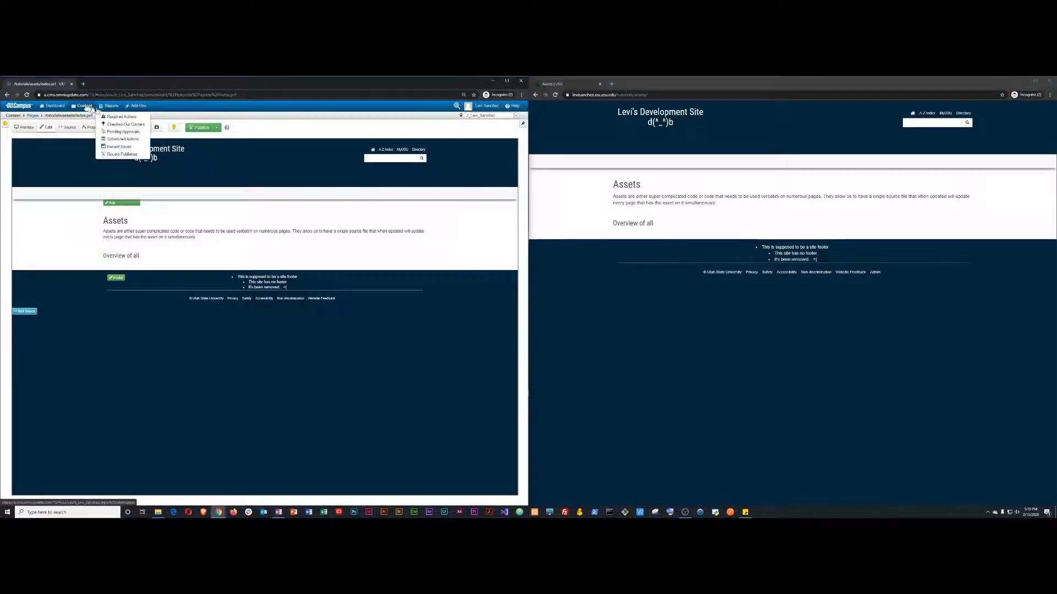
Step: Open the site's Assets list in a new browser tab and switch to it
mouse_move(79, 109)
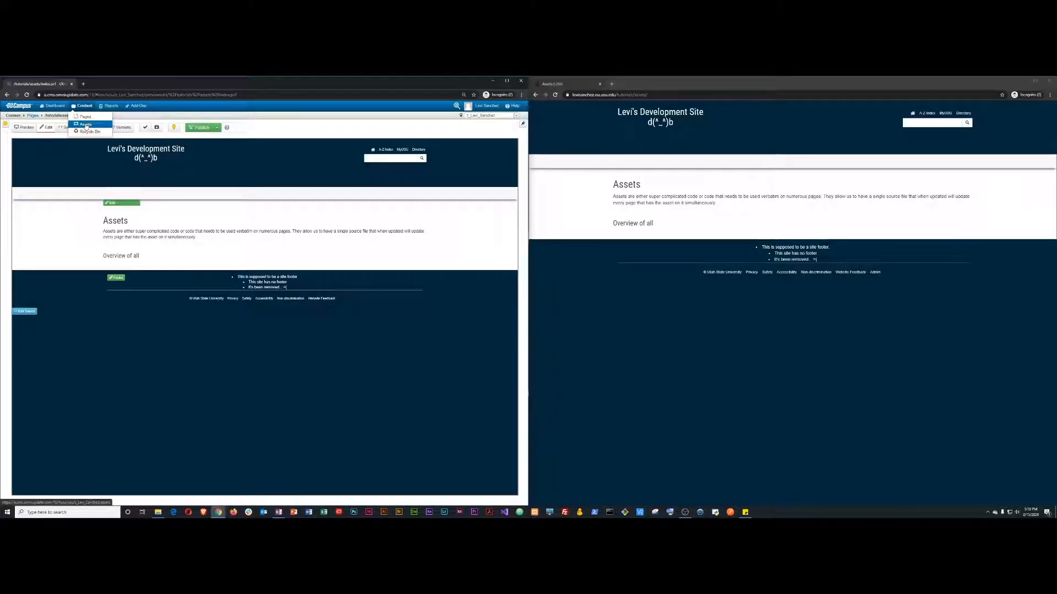
right_click(85, 125)
click(100, 128)
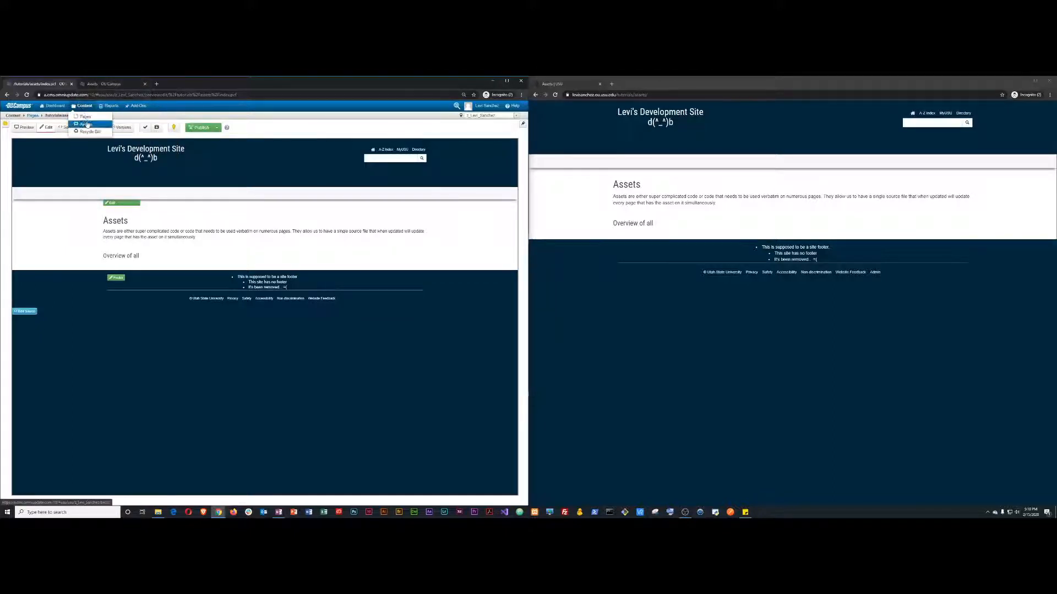
click(87, 124)
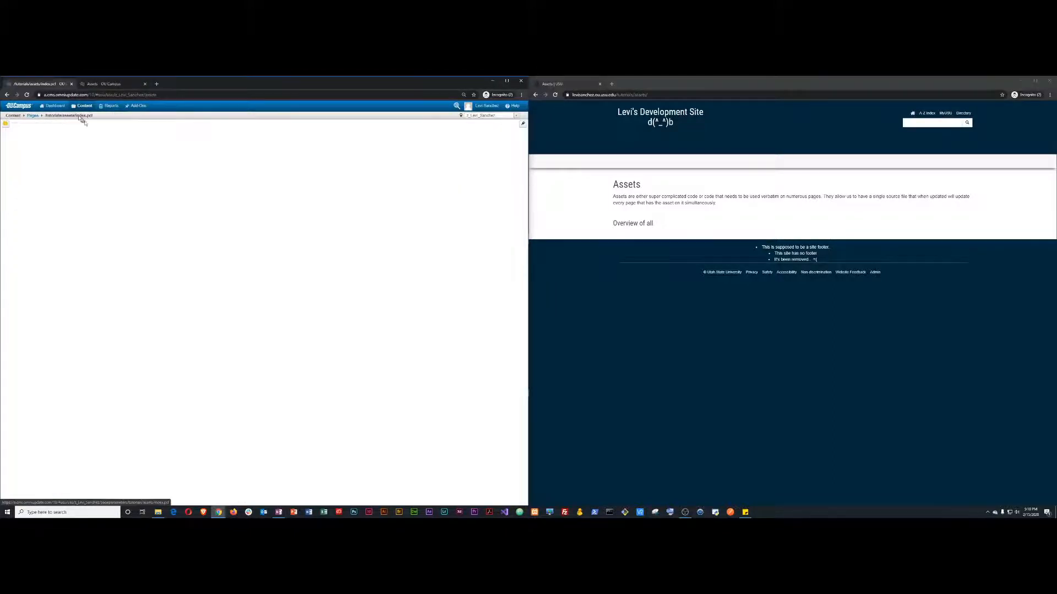
click(7, 95)
click(95, 85)
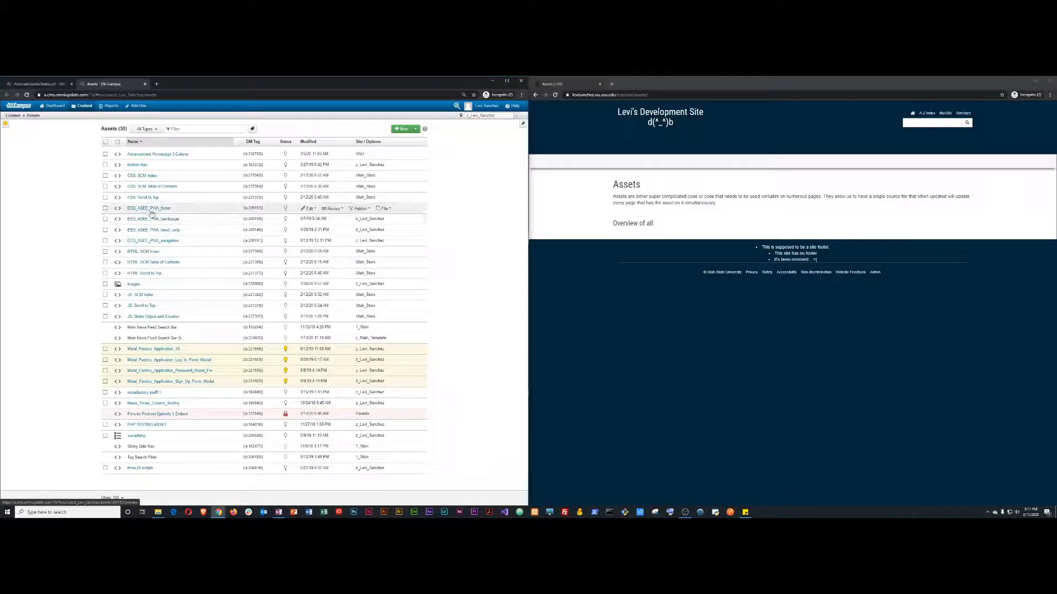
Step: Start a new Web Content asset with "Web content" as both its name and its description
click(401, 130)
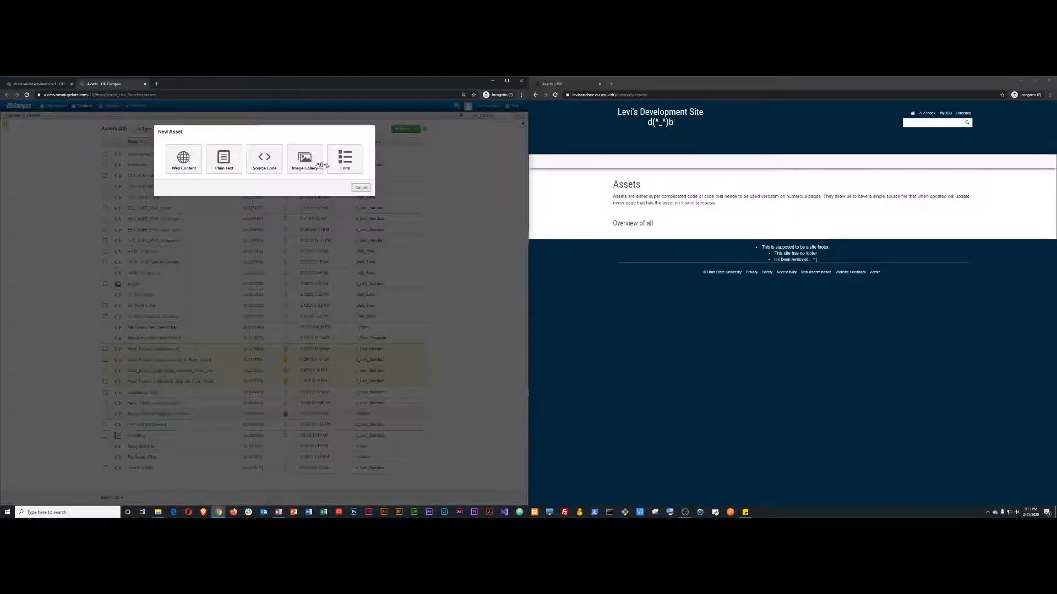
click(177, 166)
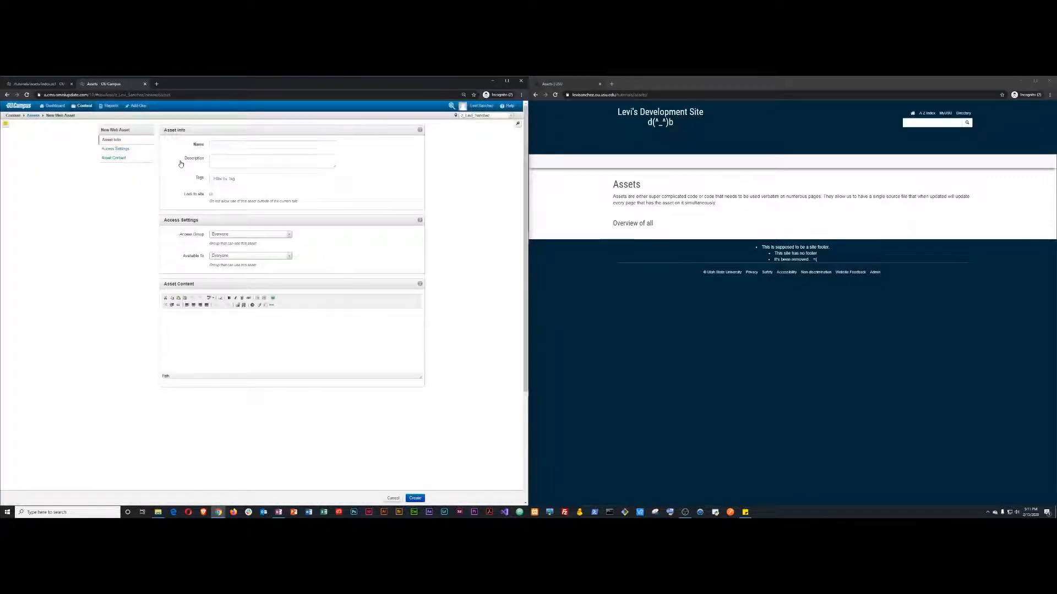
click(234, 146)
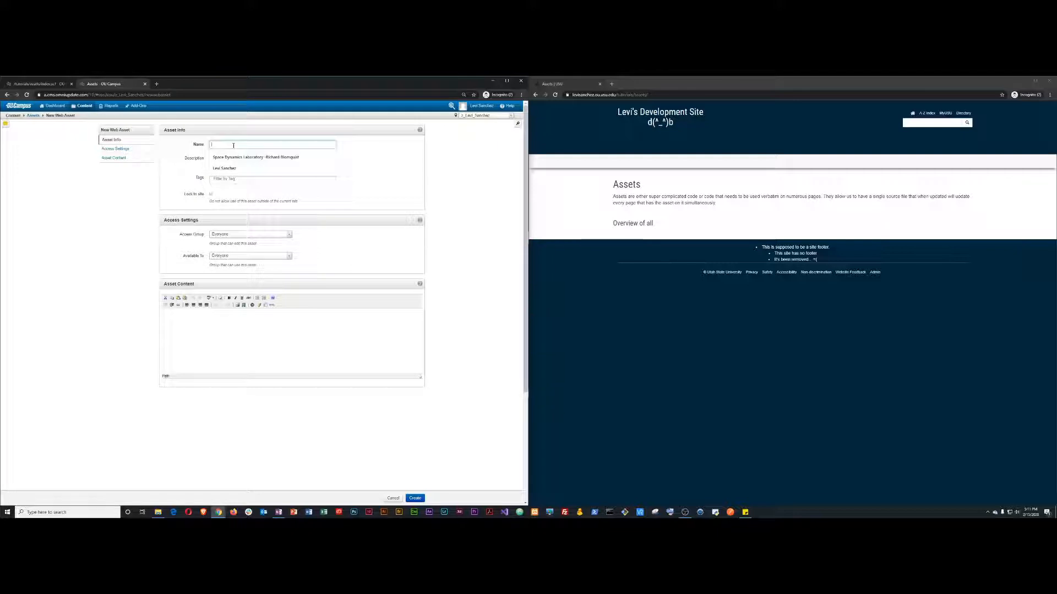
text(web)
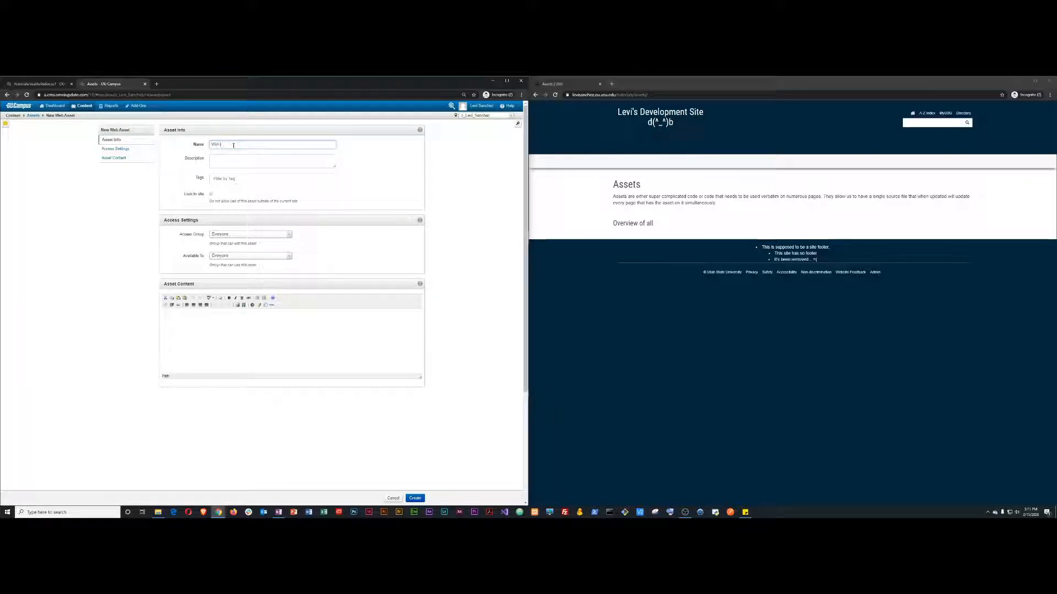
text( content)
key(ctrl+a)
key(ctrl+c)
key(Tab)
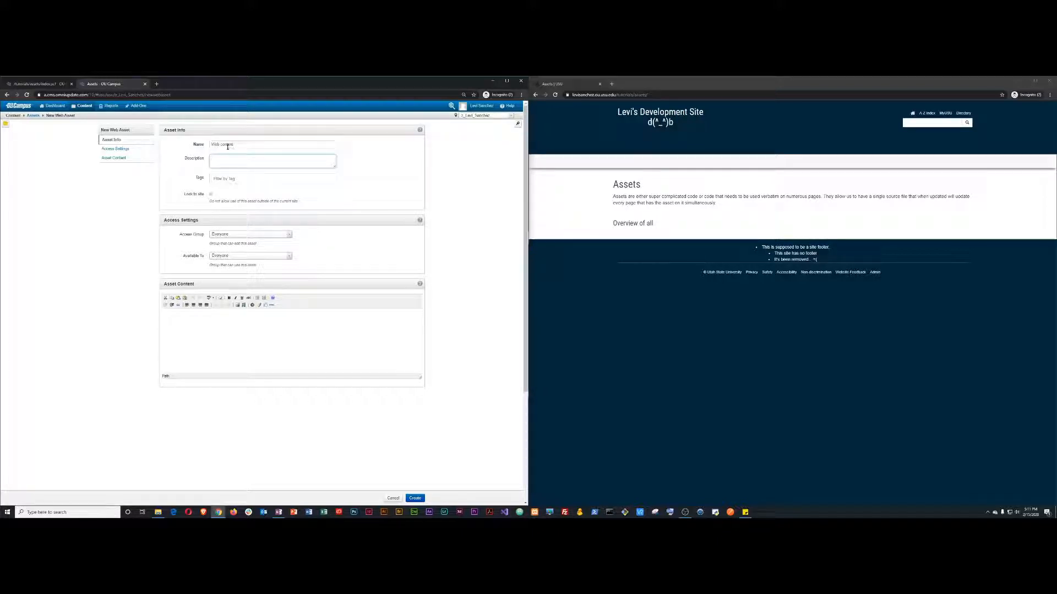
key(ctrl+v)
Step: Lock the new asset to the current site
click(211, 194)
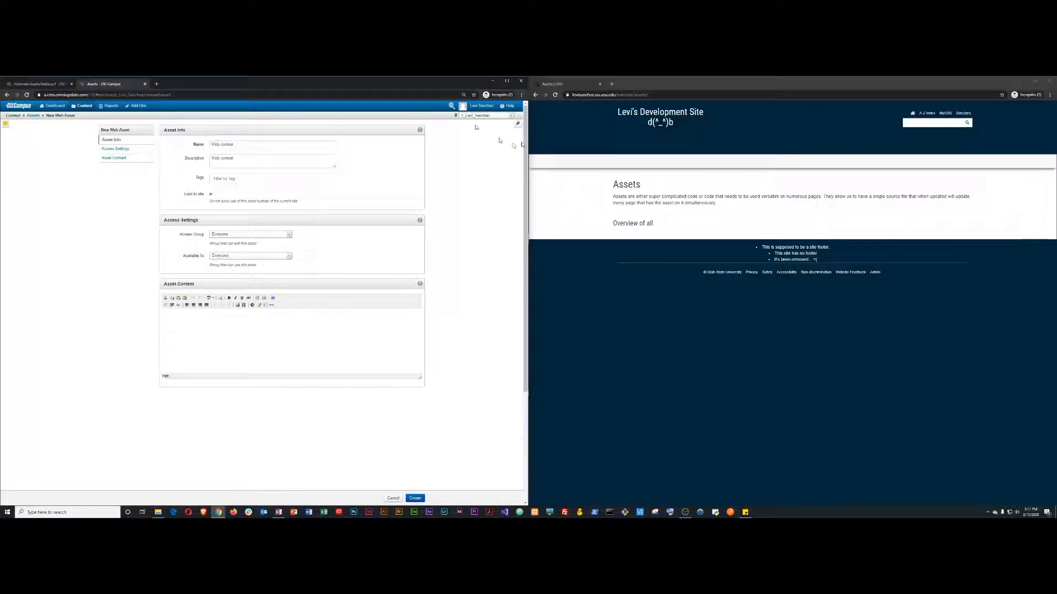
drag(159, 220, 198, 220)
click(208, 221)
click(210, 194)
Step: Set the asset's Access Group to the site owner's personal group
click(226, 236)
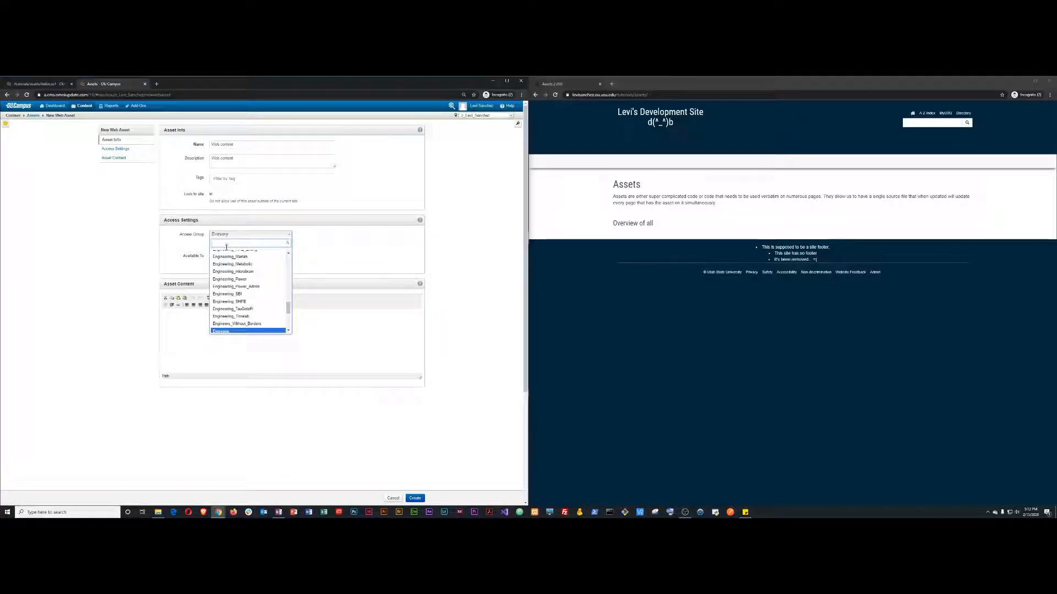
text(e)
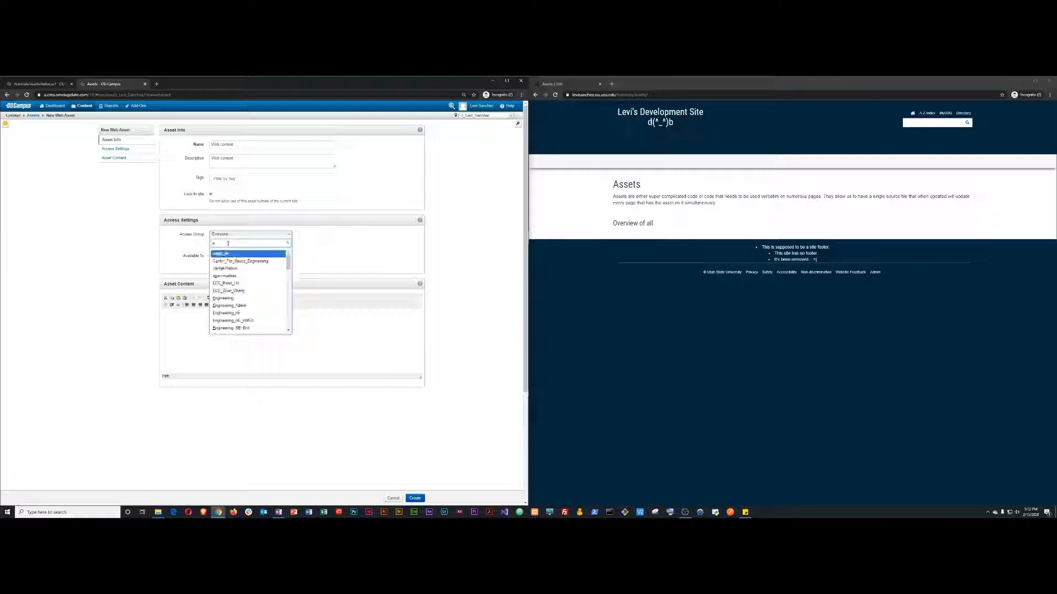
text(nginer)
key(BackSpace)
key(BackSpace)
key(BackSpace)
key(BackSpace)
key(BackSpace)
key(BackSpace)
key(BackSpace)
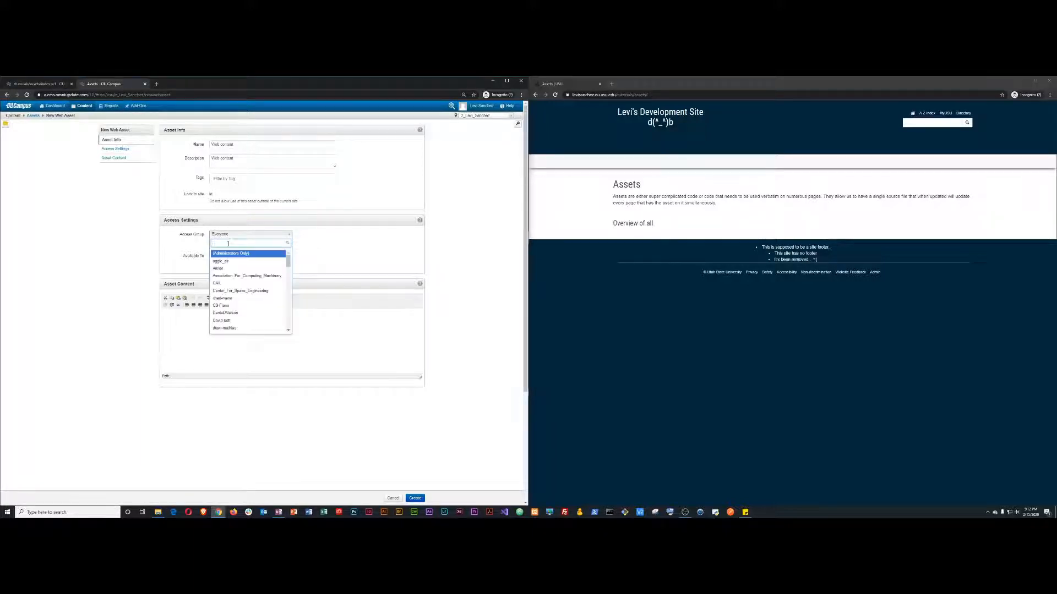
text(le)
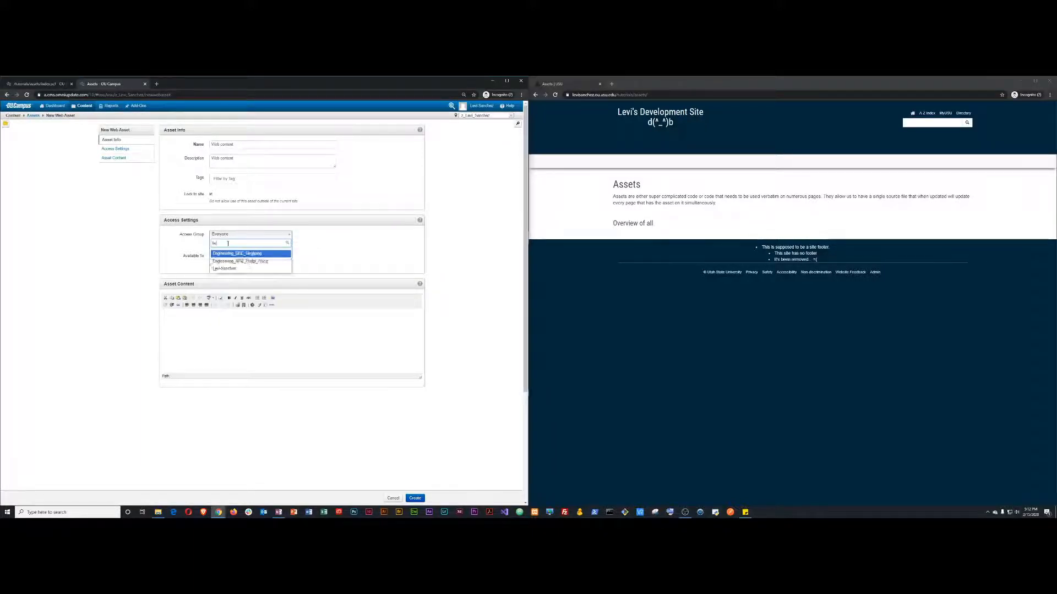
click(230, 269)
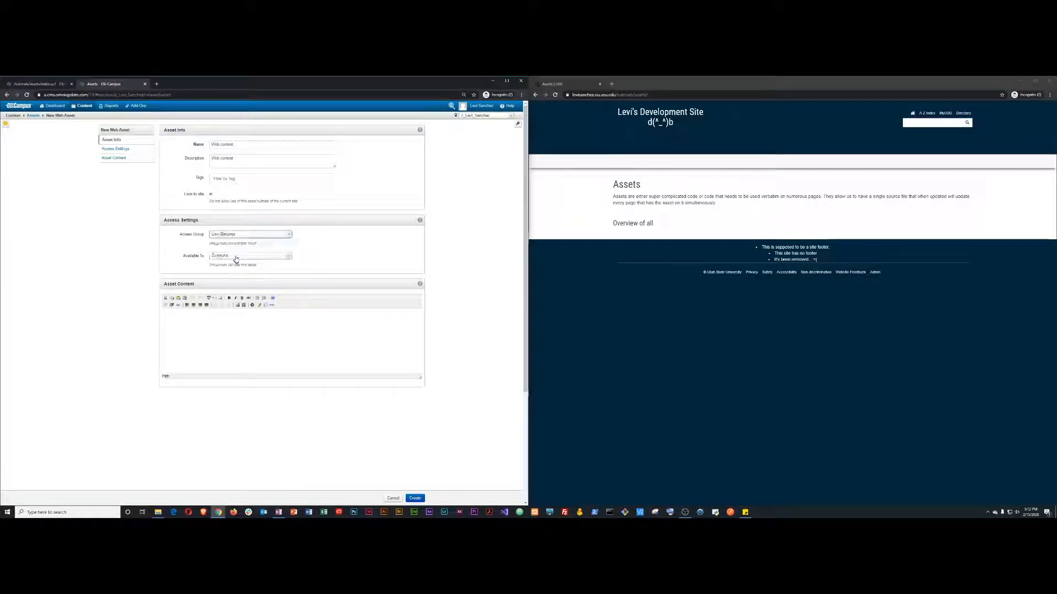
Step: Make the asset available only to the site owner's personal group
click(236, 256)
click(185, 248)
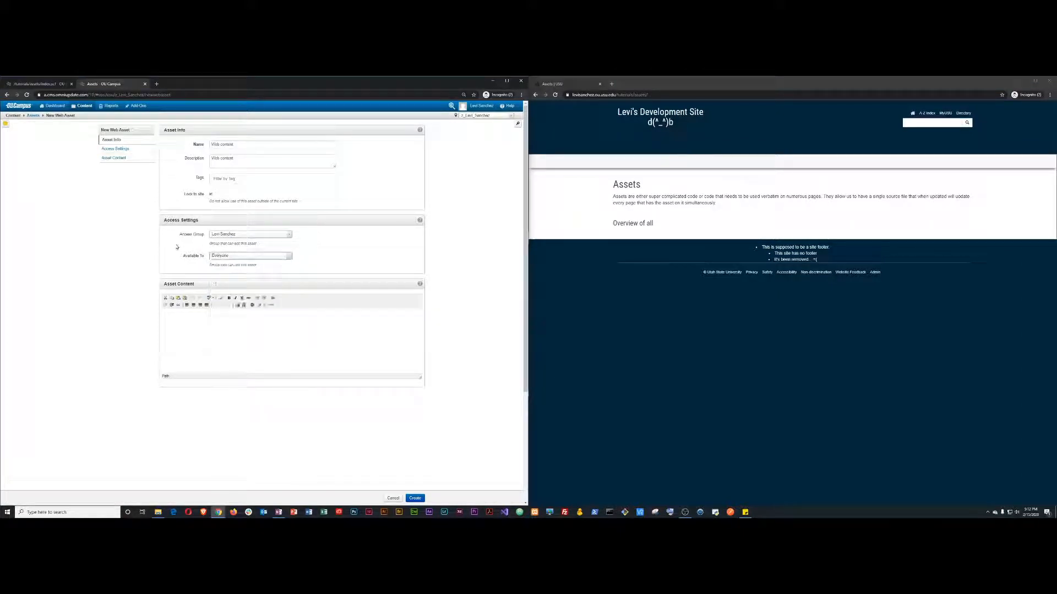
click(214, 257)
text(levi)
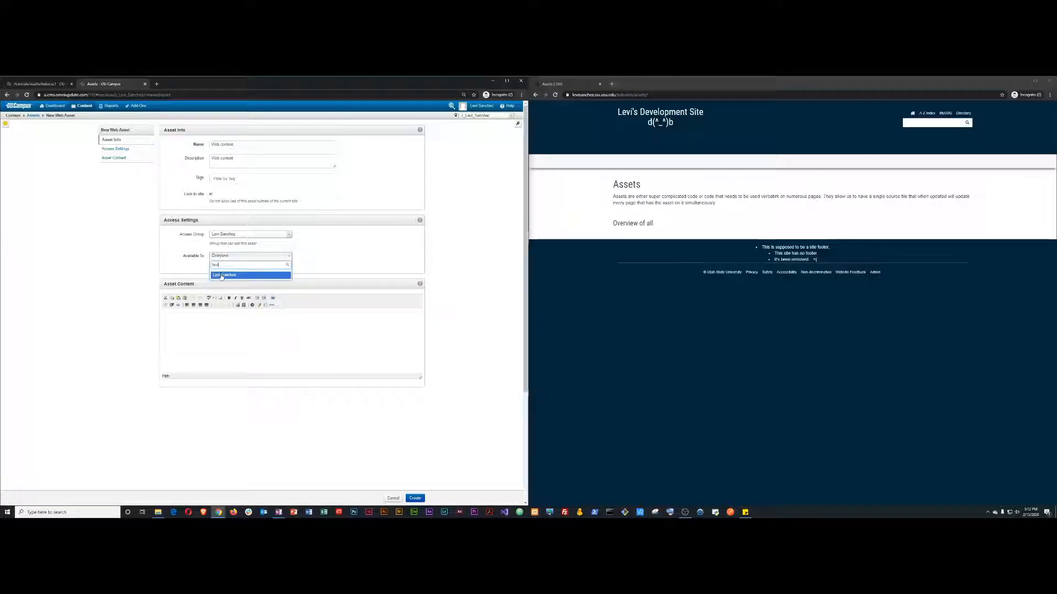
click(223, 276)
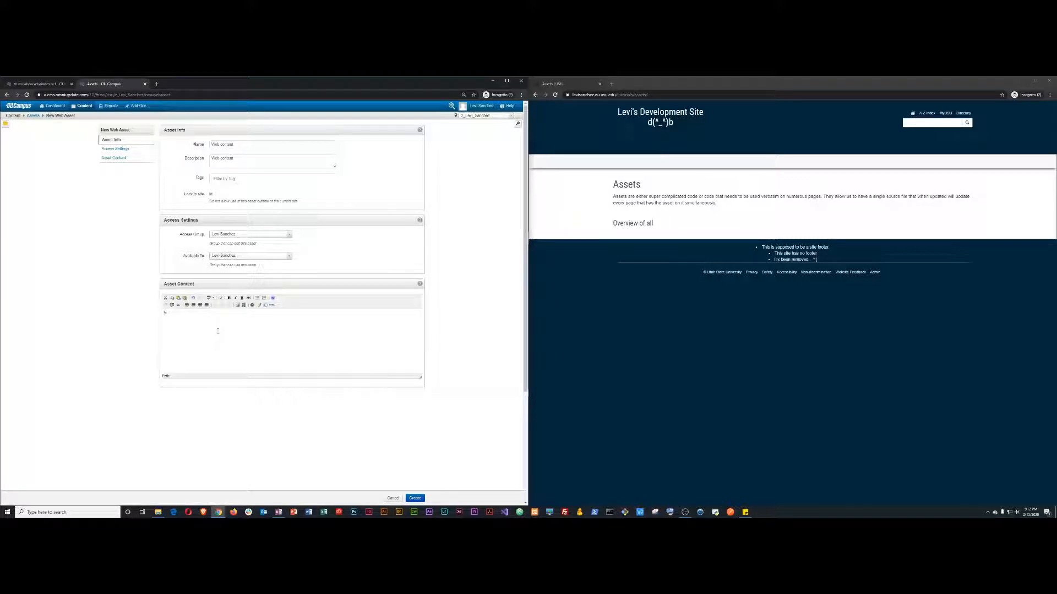
Step: Enter "Add some stuff" as the asset content and create the asset
text(ss)
text( some c)
text(ff)
click(420, 500)
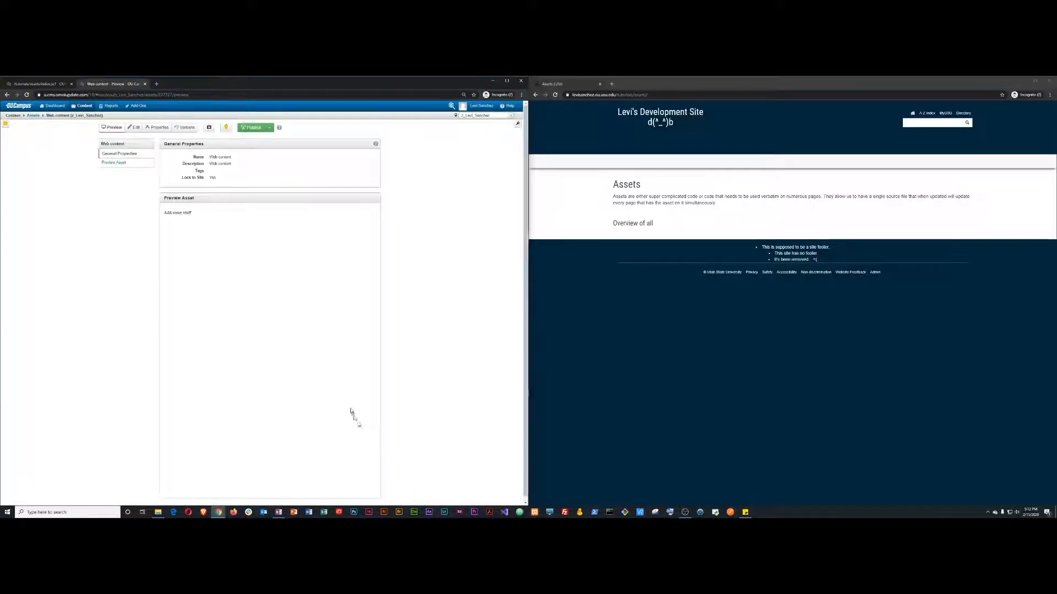
Step: Publish the Web content asset, and return to the Assets list sorted by status
click(248, 128)
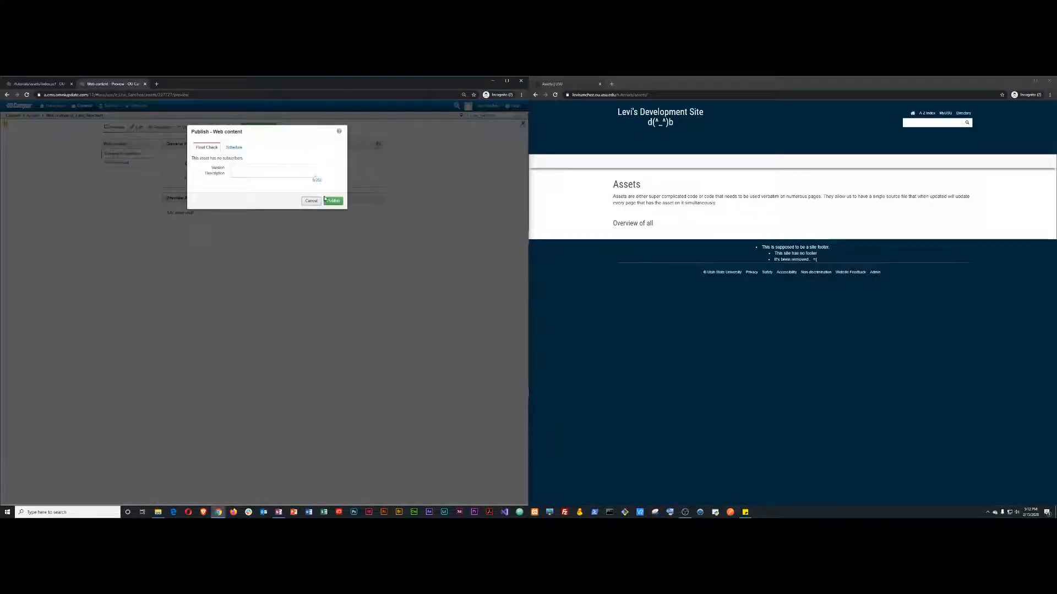
click(334, 201)
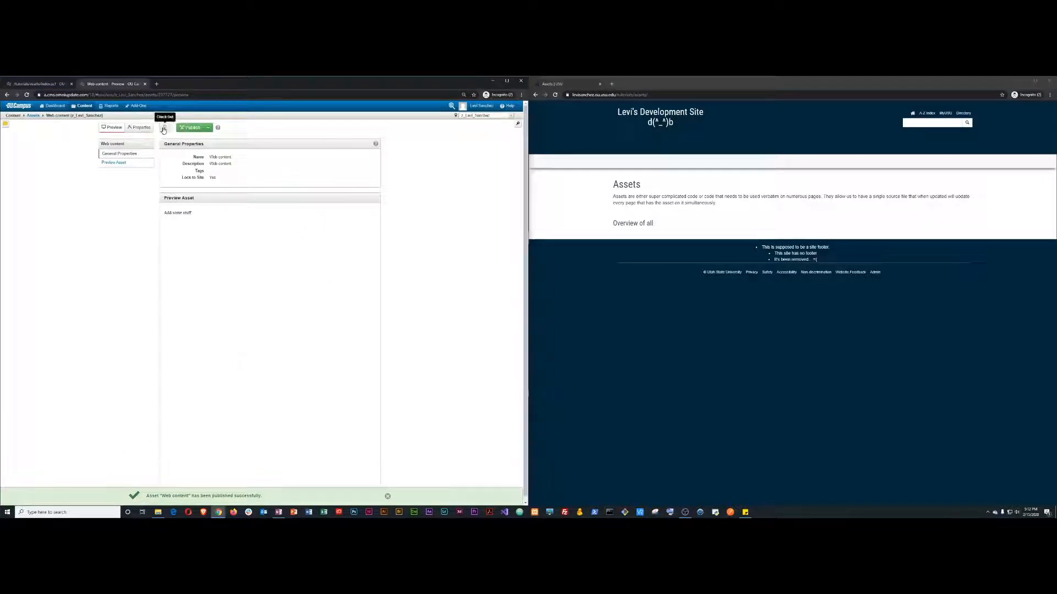
click(33, 116)
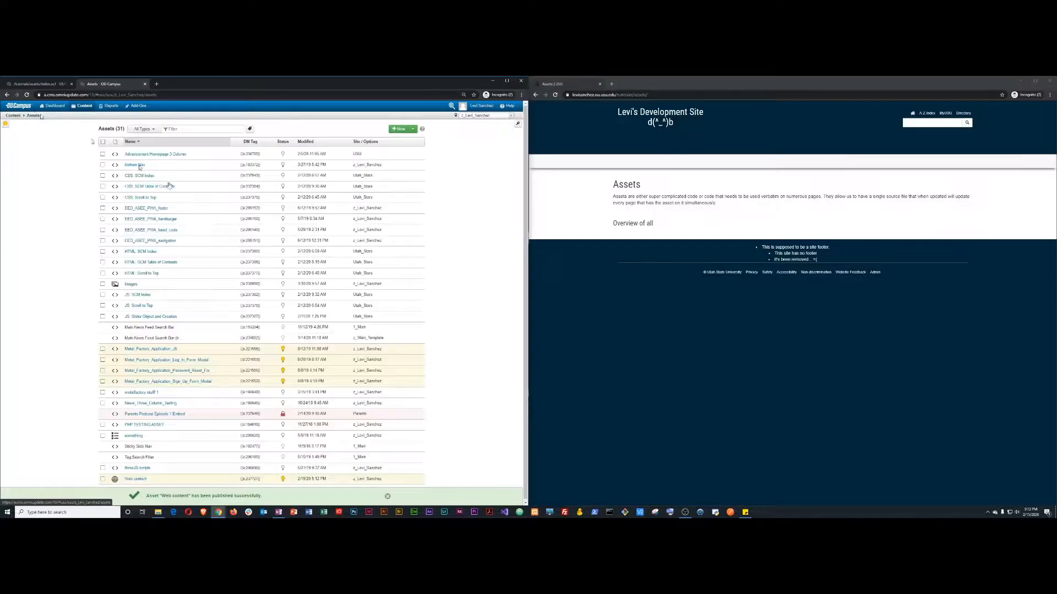
click(281, 142)
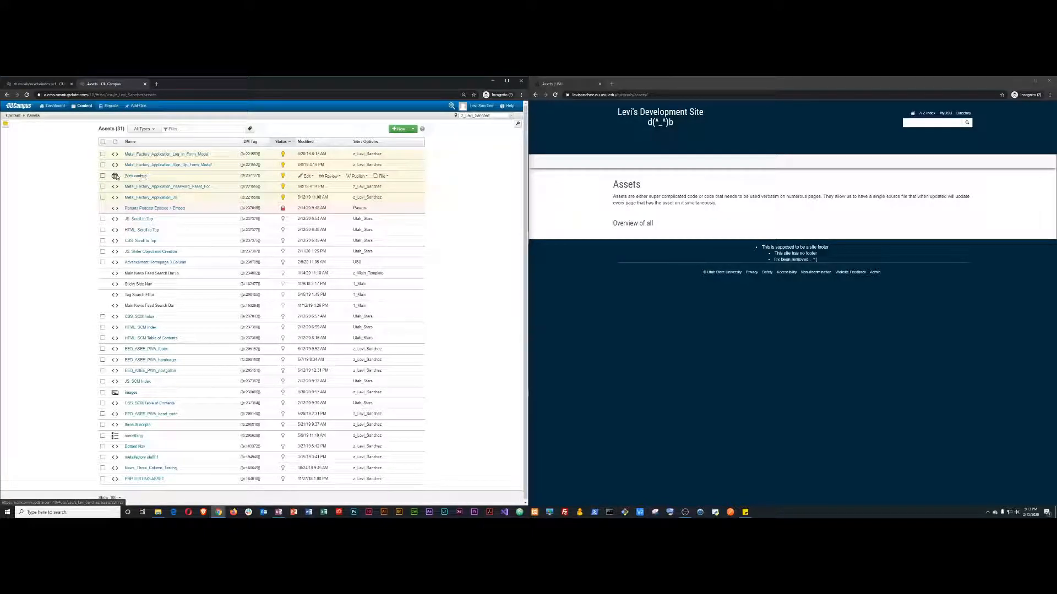
Step: Examine the DM Tag and status of the Web content asset in the Assets list
drag(263, 176, 239, 177)
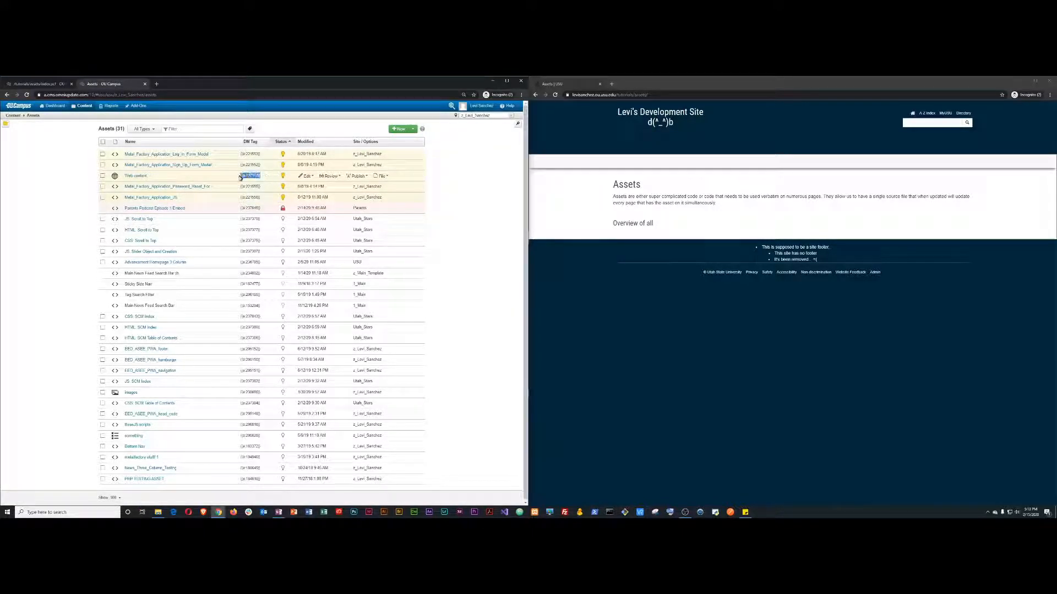
click(286, 142)
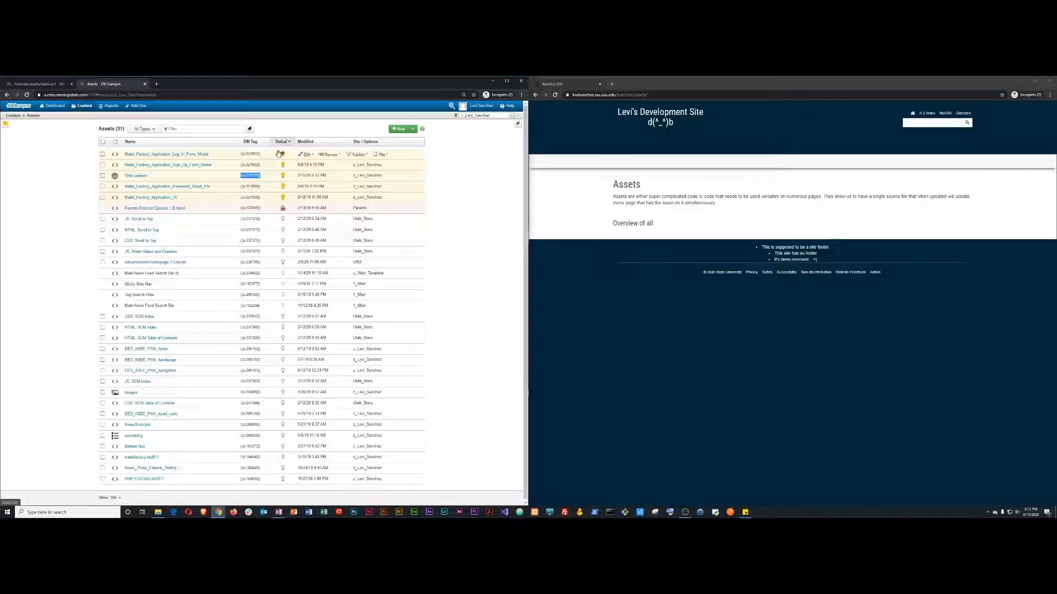
click(59, 189)
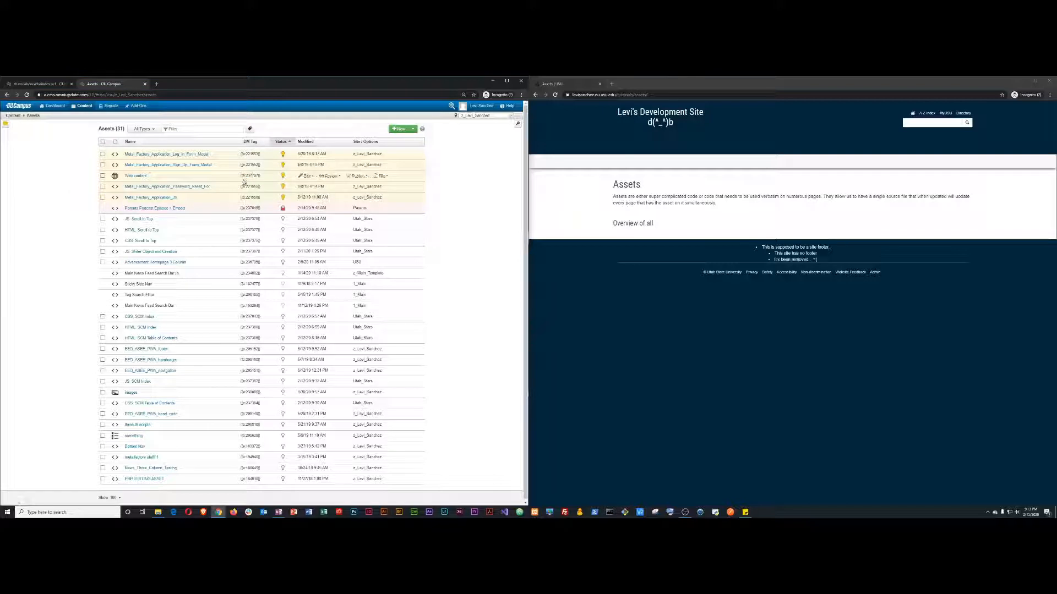
Step: Return to editing the index.pcf page and start inserting an asset on a new line below the "Overview of all" heading
click(48, 84)
click(113, 204)
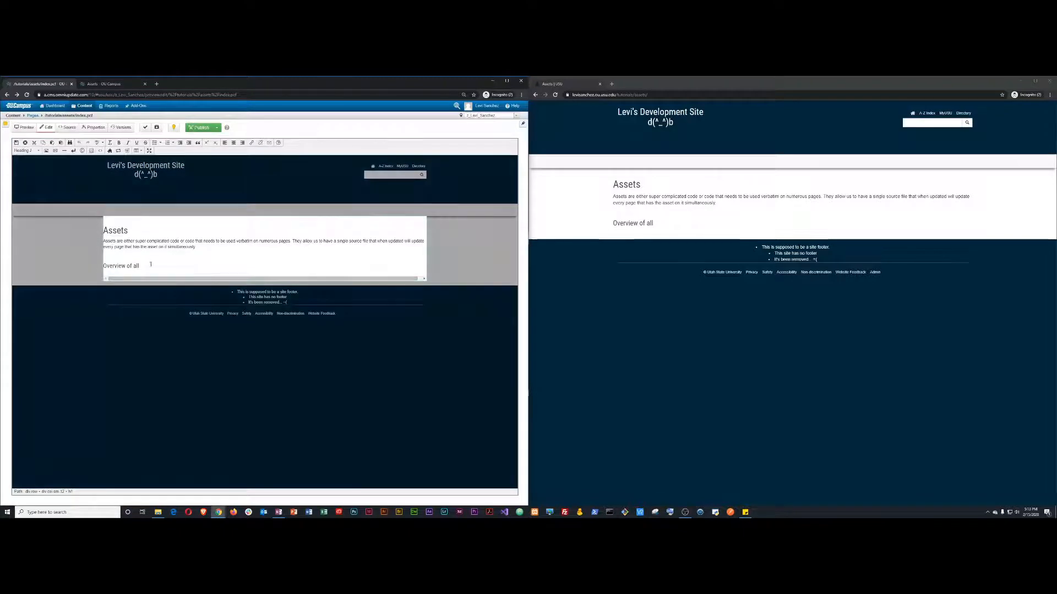
click(150, 265)
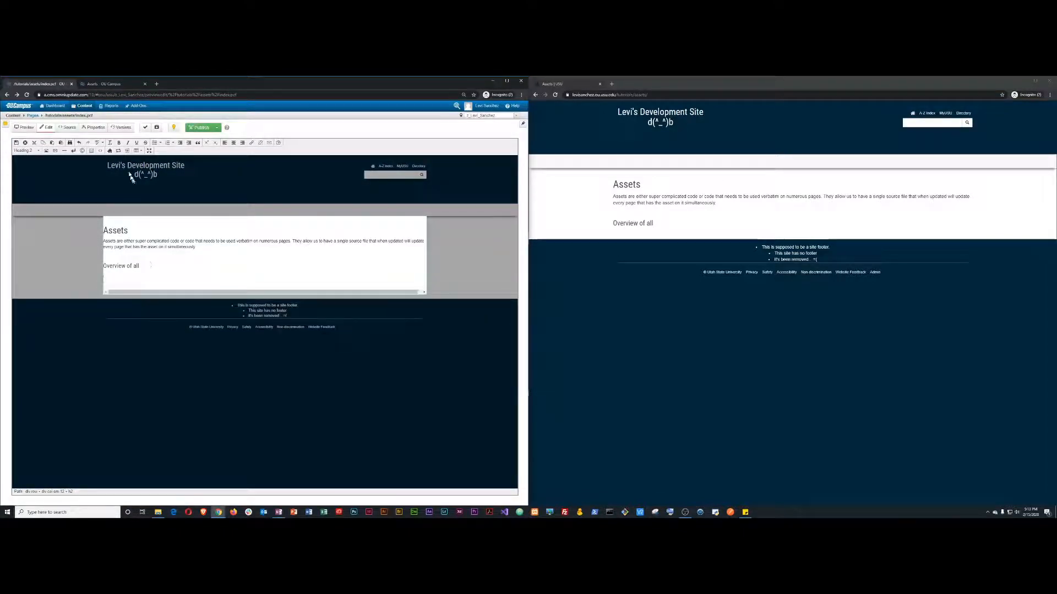
click(119, 152)
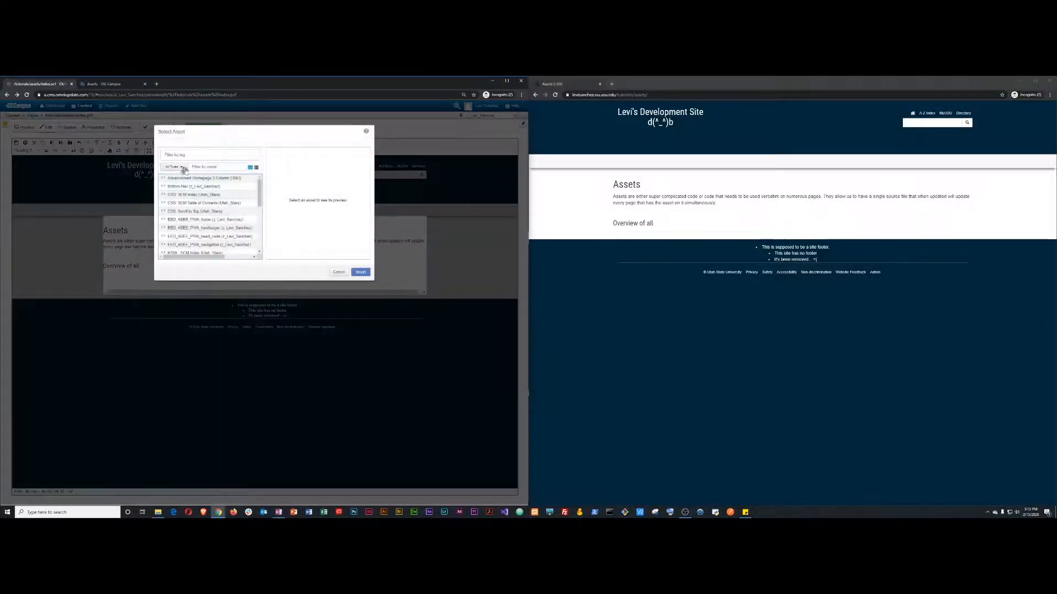
Step: Filter the selectable assets by the name "web"
scroll(193, 212, down, 4)
scroll(188, 215, up, 4)
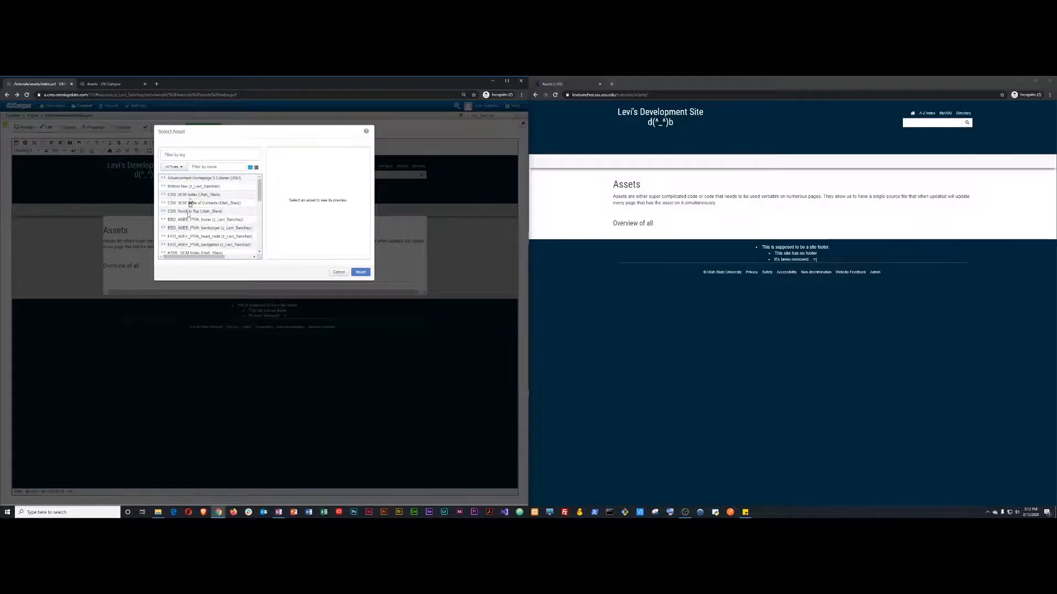
click(209, 166)
text(we)
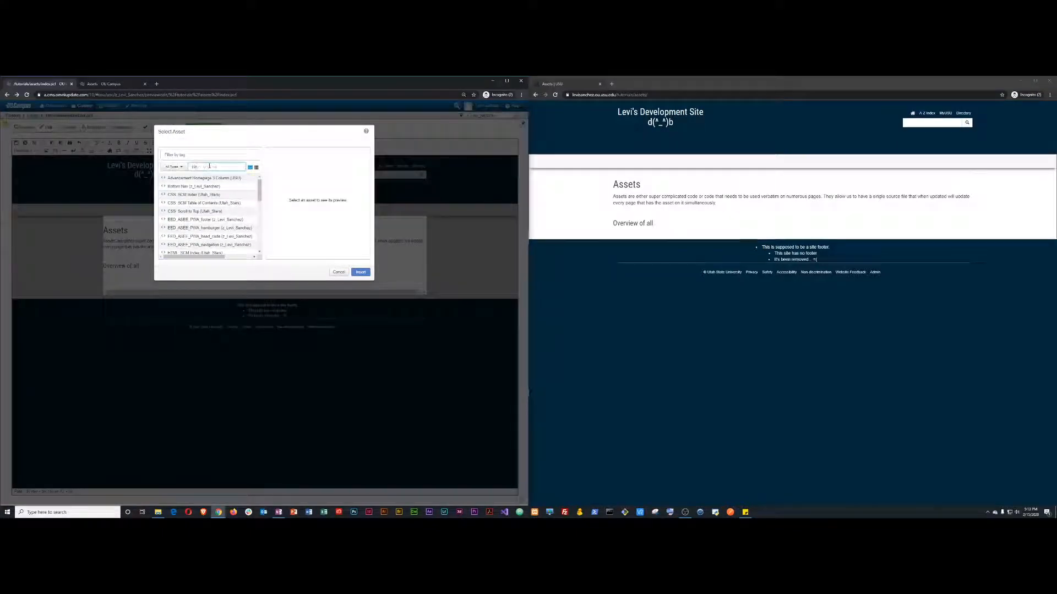
text(b)
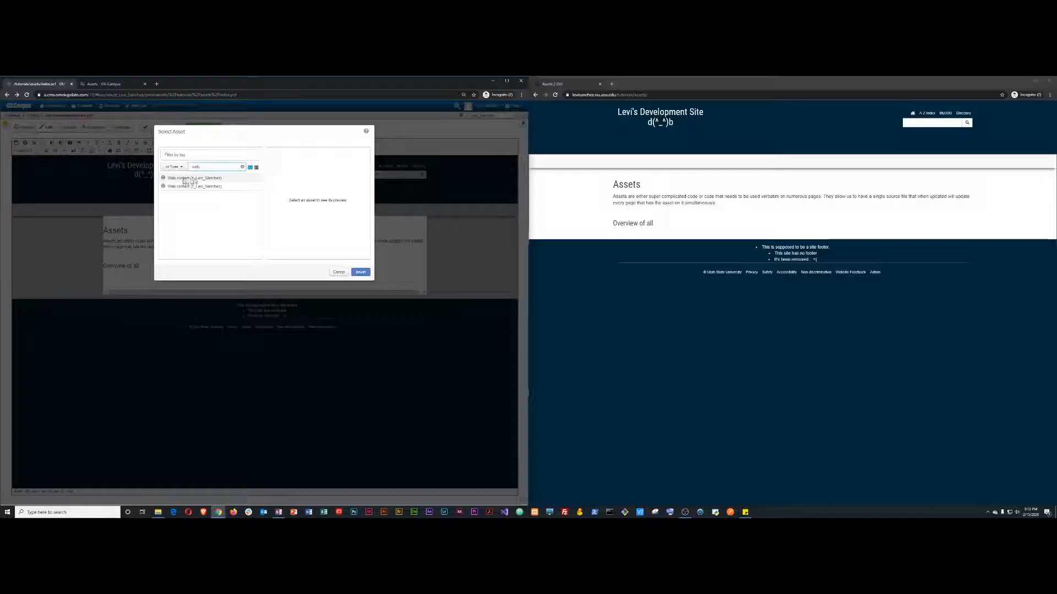
Step: Compare the previews of the two Web content entries, insert the first one into the page, and save the page
click(181, 186)
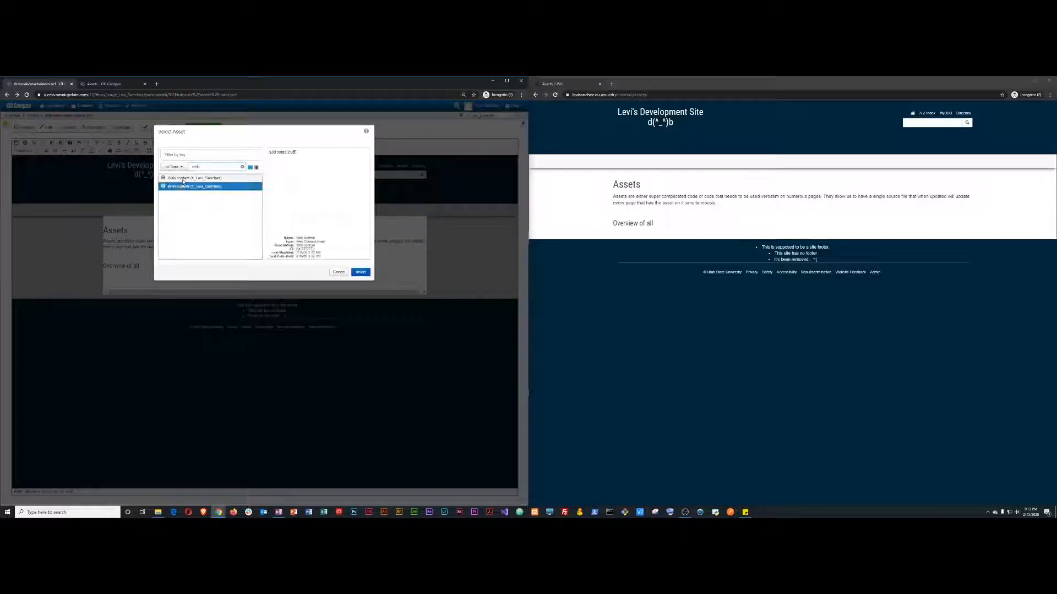
click(183, 178)
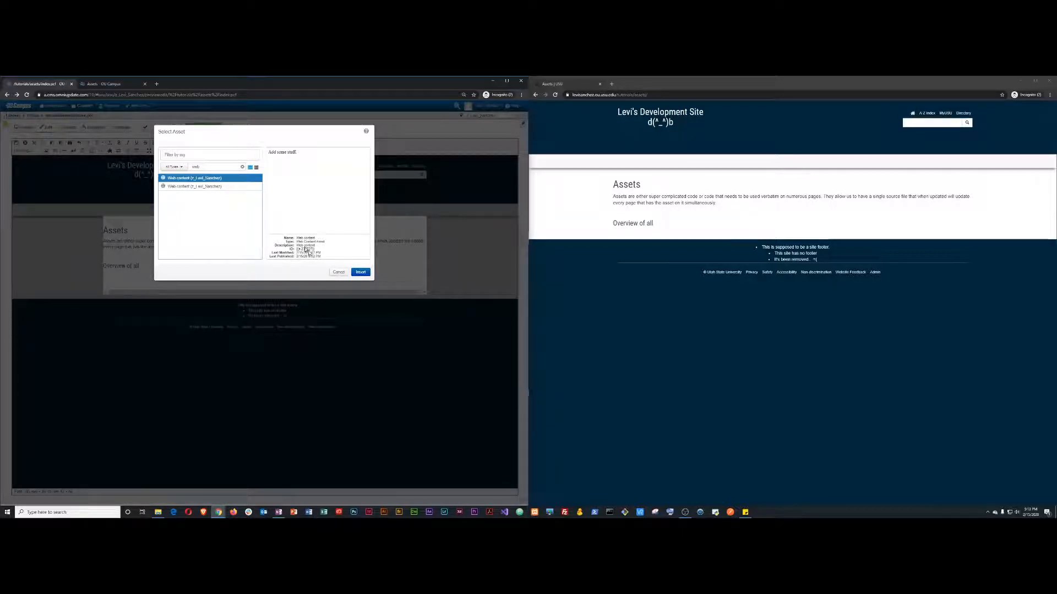
click(191, 187)
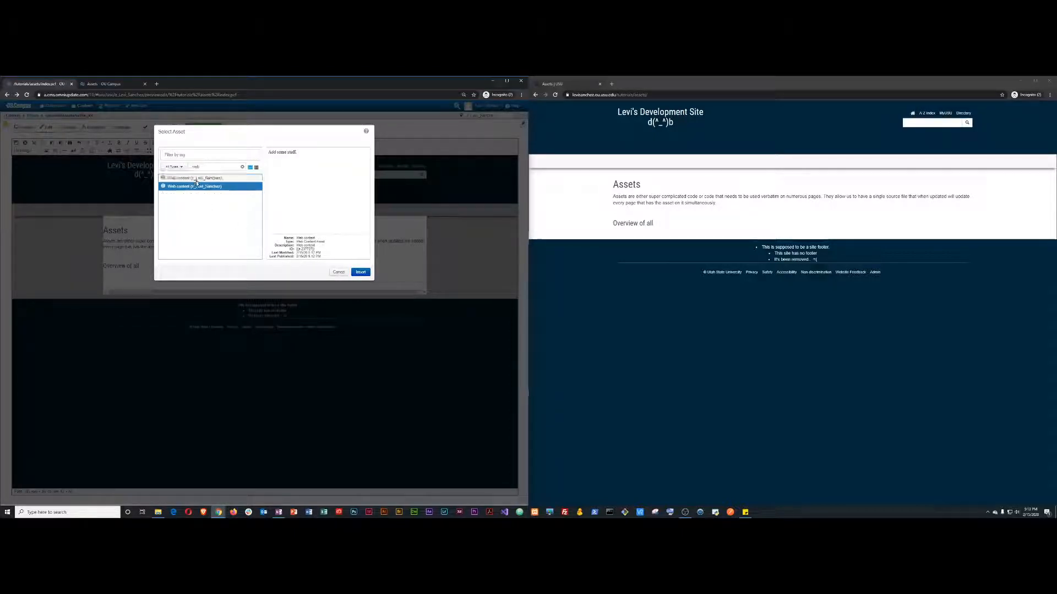
click(197, 179)
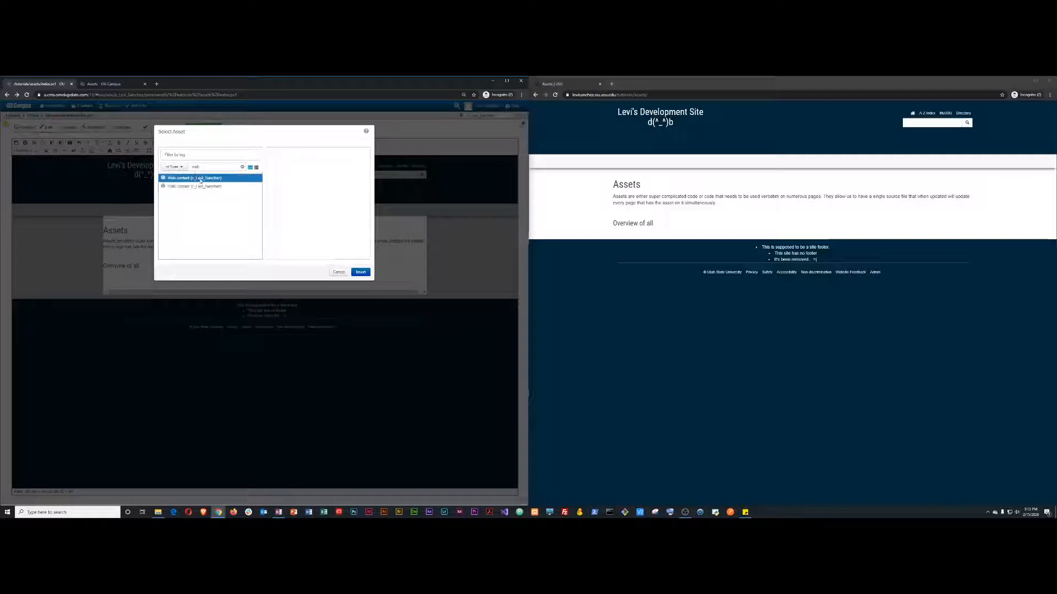
click(359, 272)
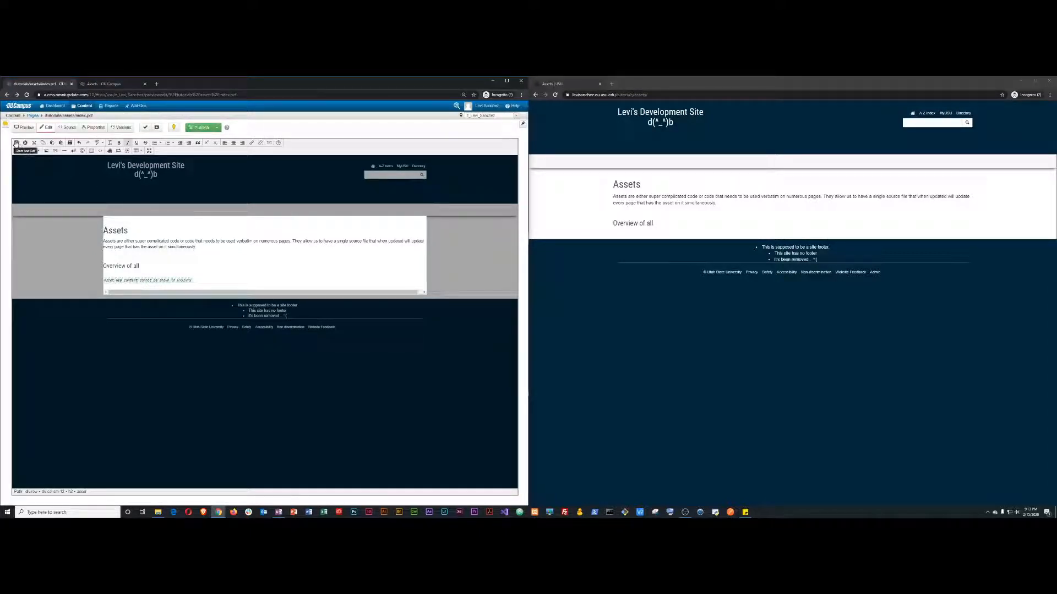
click(16, 144)
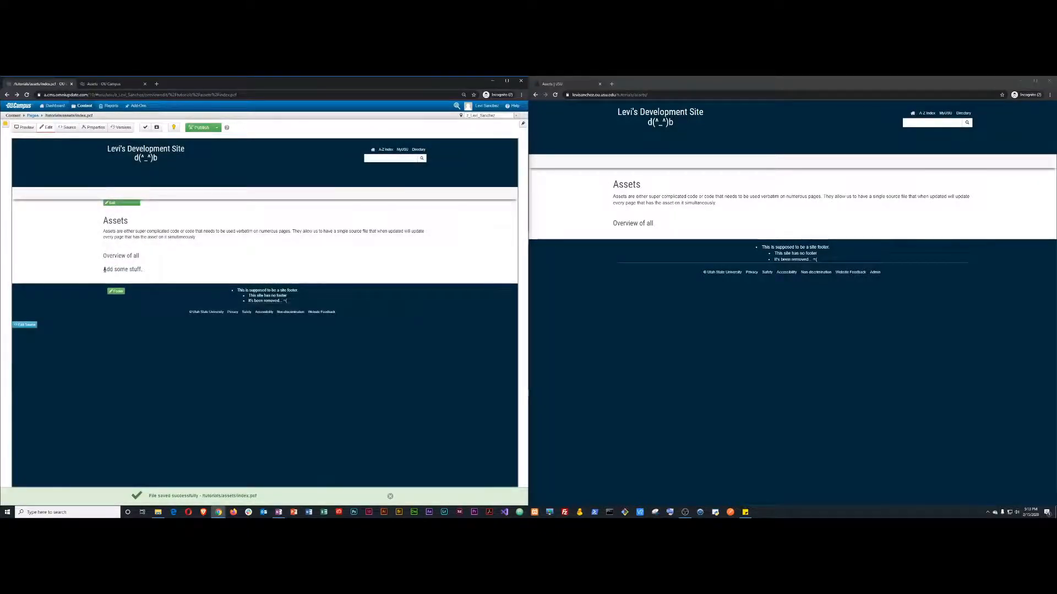
Step: Examine the asset text rendered below the "Overview of all" heading and check its source entry in the Assets list
drag(104, 270, 138, 270)
mouse_move(139, 269)
mouse_down()
mouse_move(109, 269)
mouse_move(140, 270)
mouse_up()
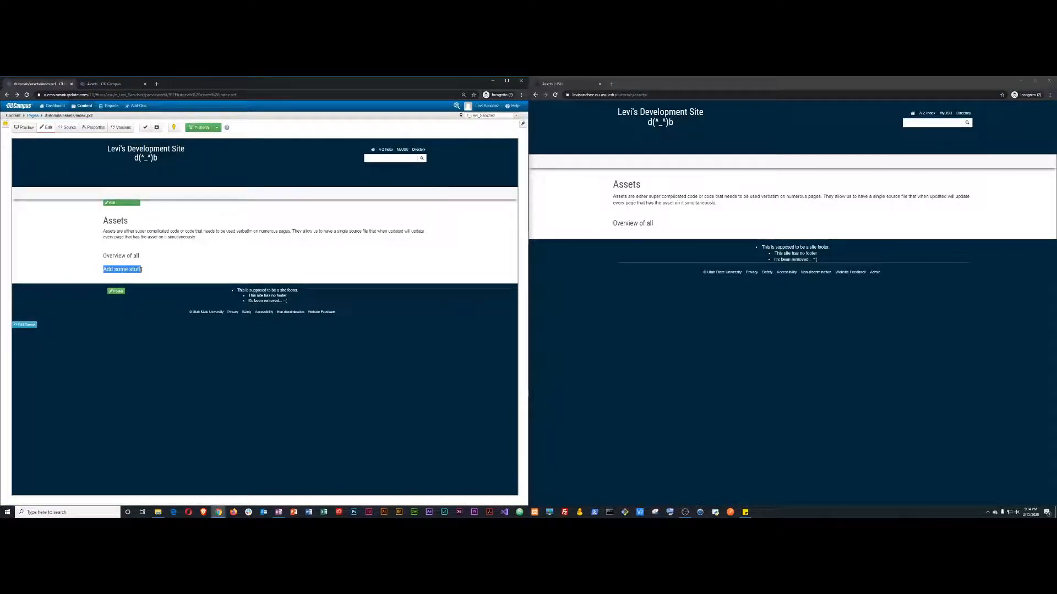
click(171, 272)
click(107, 83)
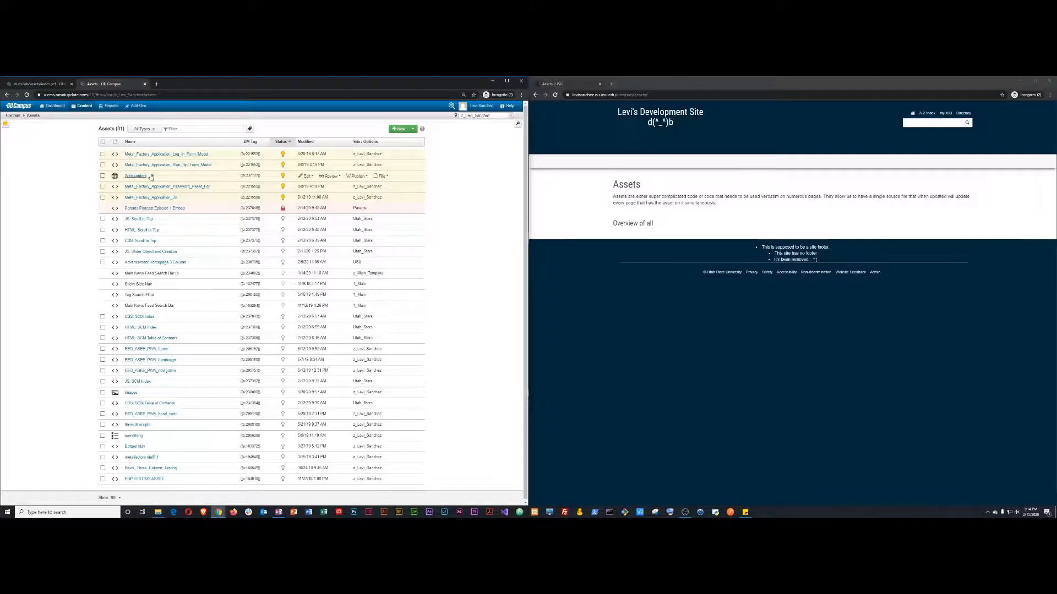
click(48, 82)
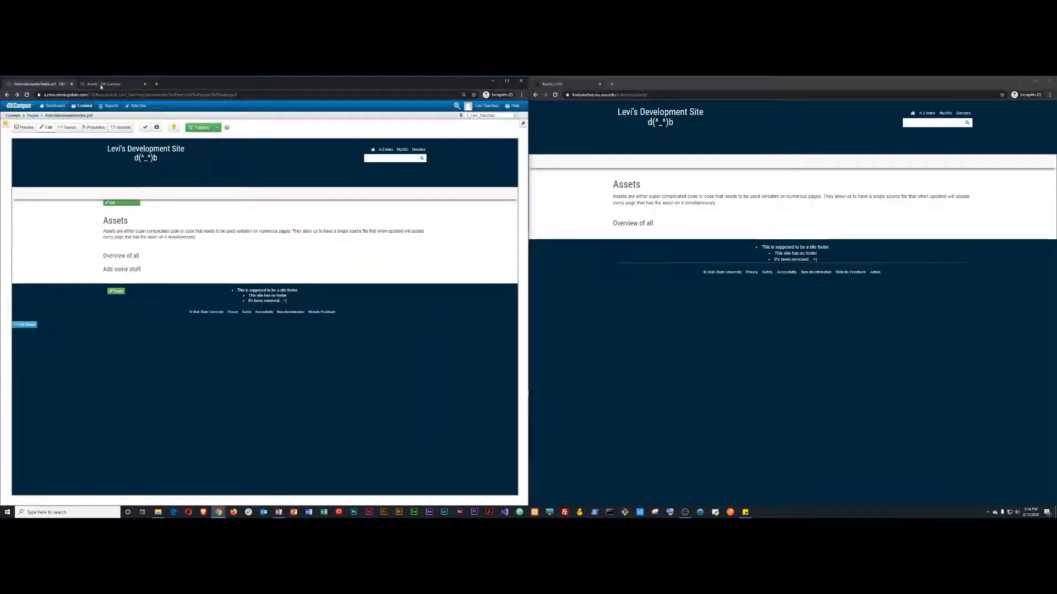
Step: Publish the index.pcf page and refresh the live Assets page
click(201, 127)
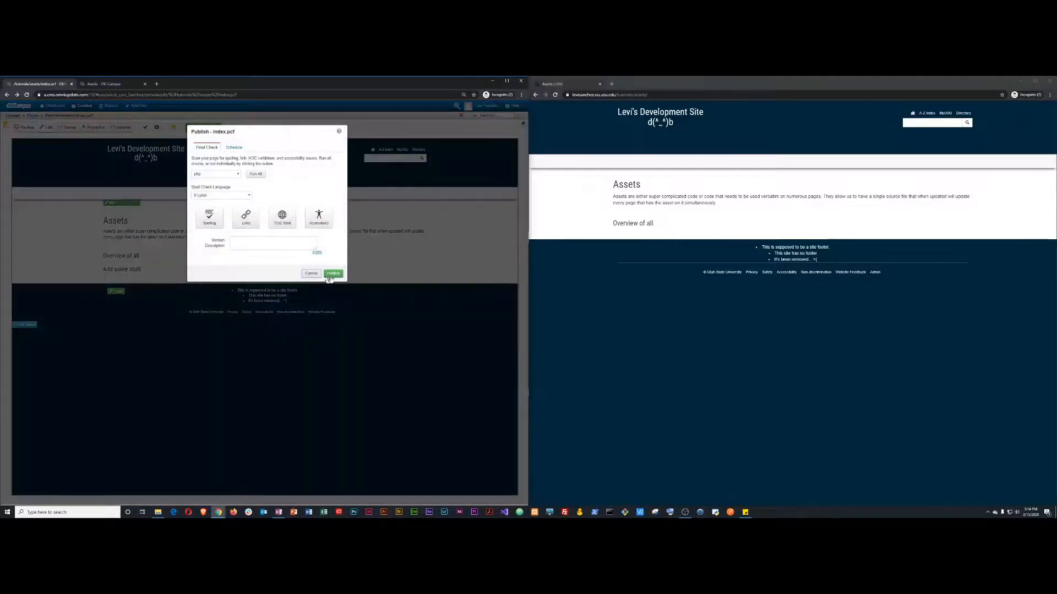
click(333, 278)
click(603, 228)
key(F5)
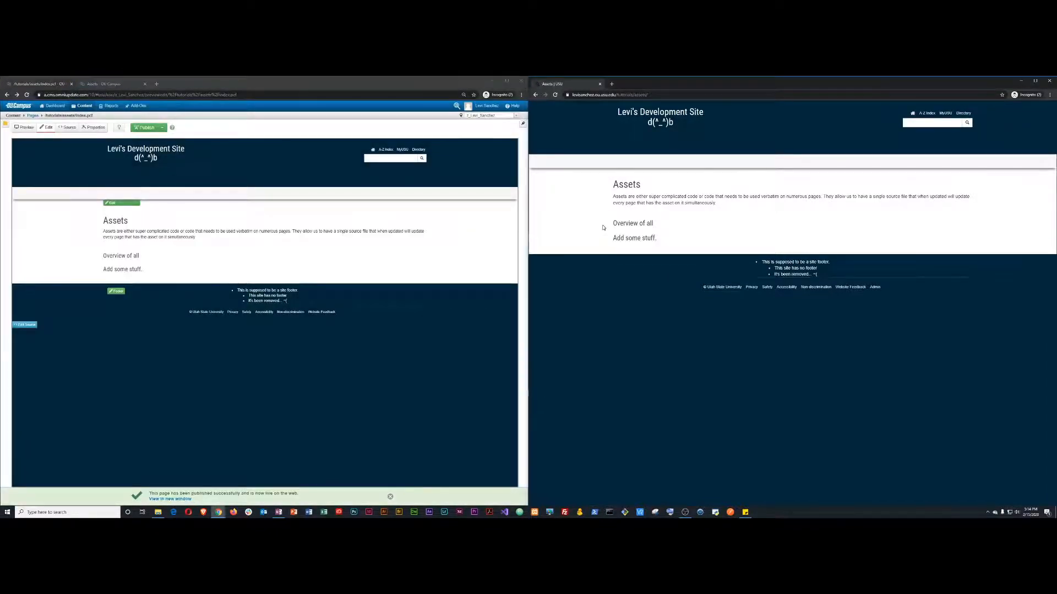
Step: Replace the Web content asset's text with "number 90000" and save the asset
click(114, 84)
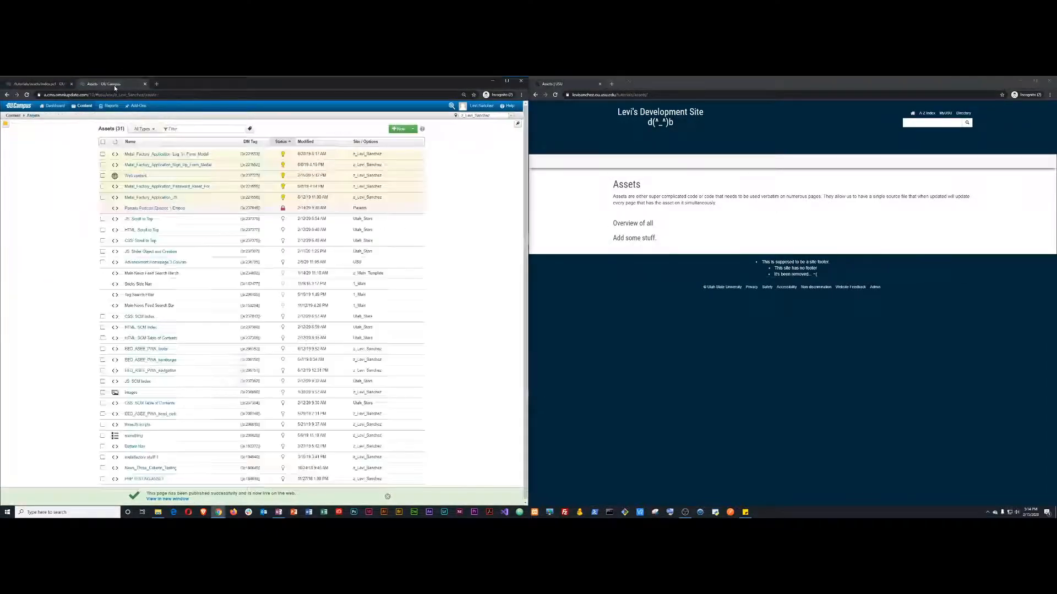
click(135, 176)
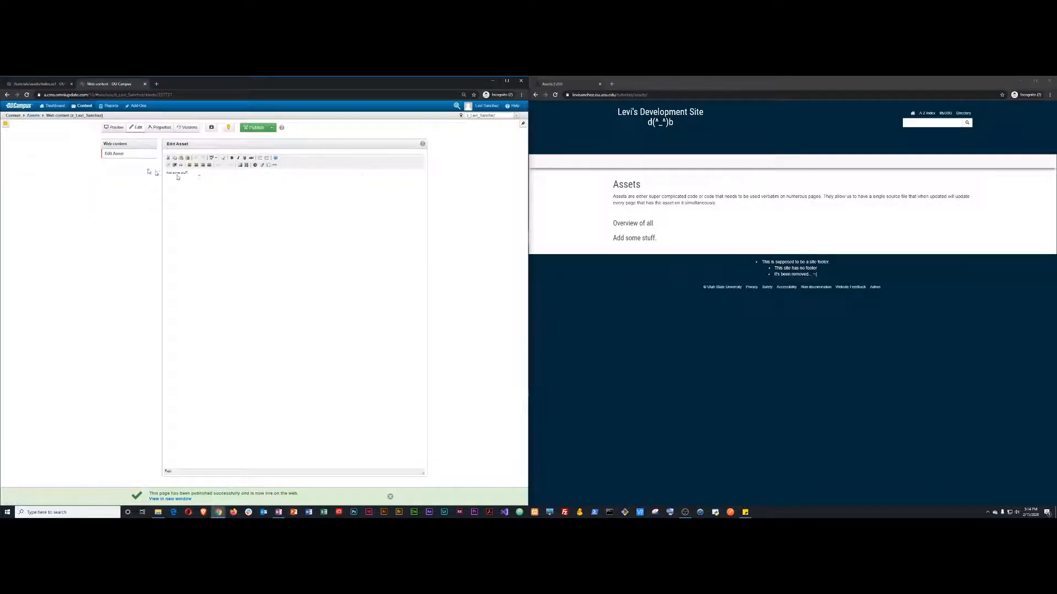
triple_click(203, 173)
key(BackSpace)
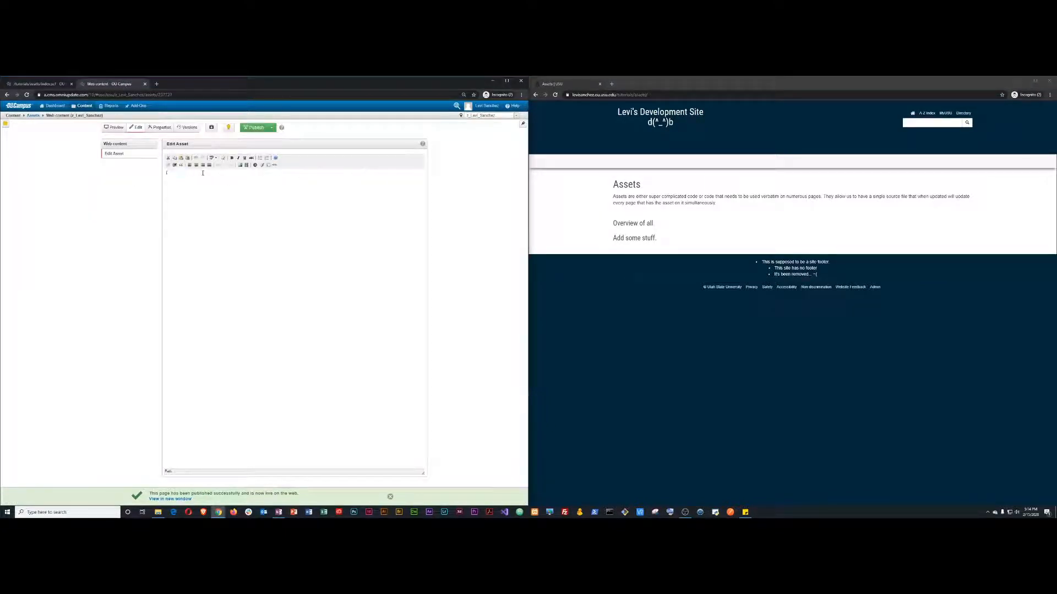
text(This)
click(390, 497)
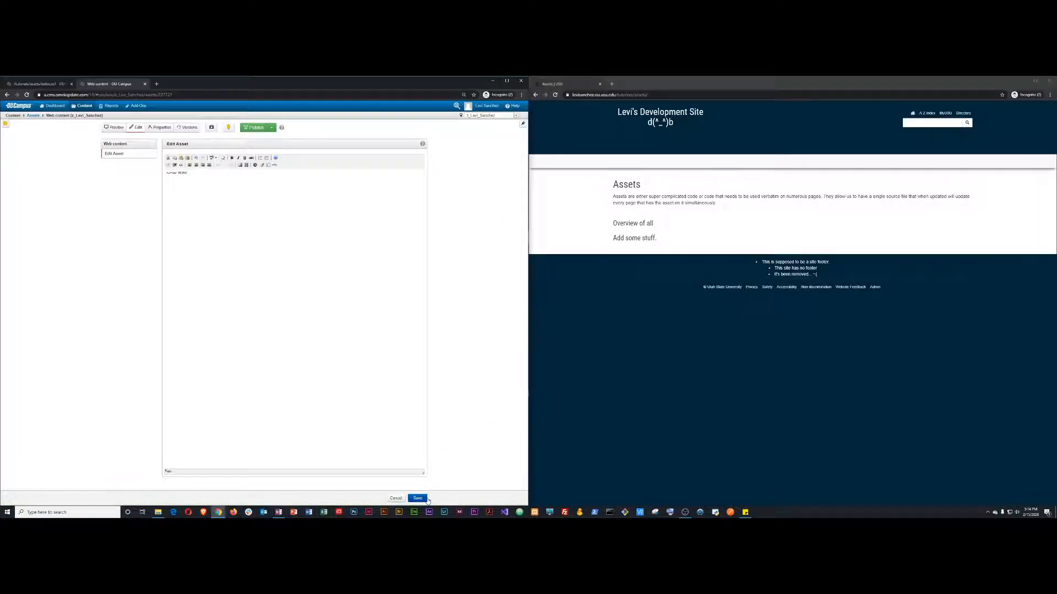
click(427, 499)
Step: Publish the updated Web content asset with its subscribing page and refresh the live Assets page
click(250, 128)
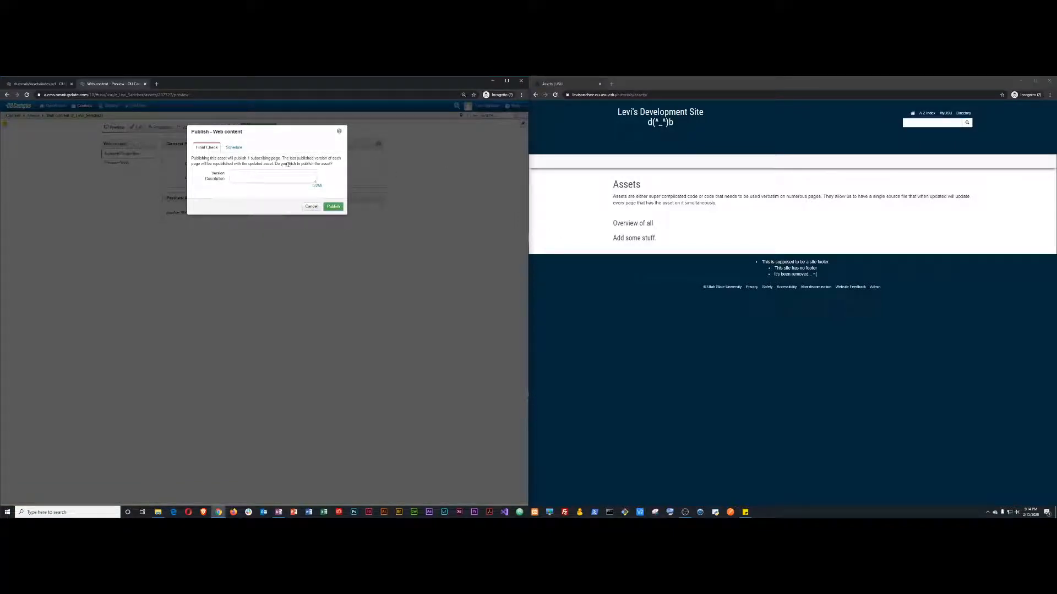
drag(186, 161, 234, 159)
double_click(231, 159)
triple_click(231, 159)
click(316, 185)
click(332, 207)
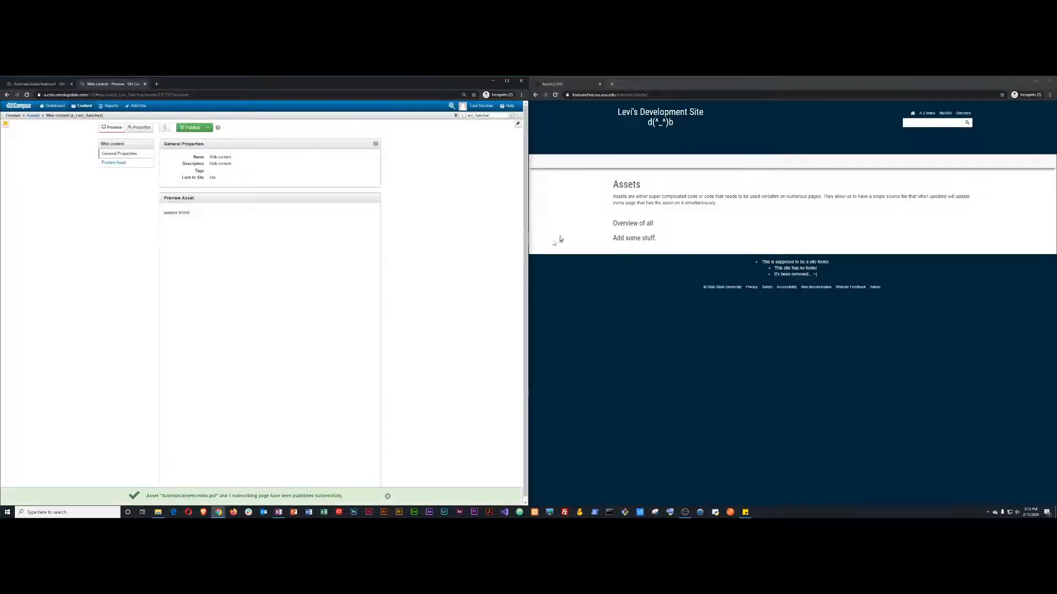
click(555, 230)
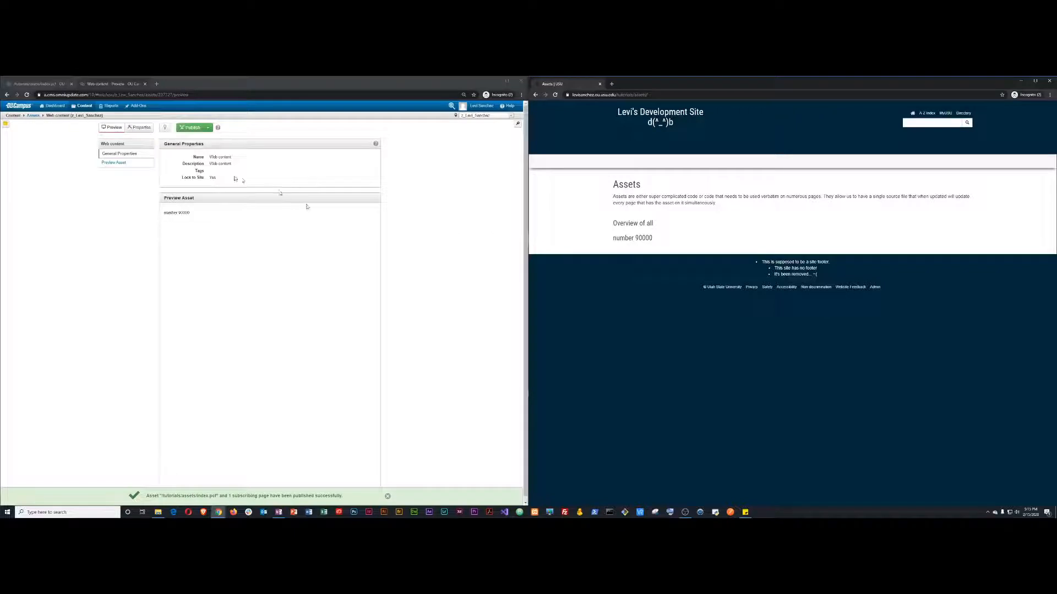
Step: Start a new Plain Text asset named "Plain Text" with the description "plain text" and lock it to the site
click(32, 119)
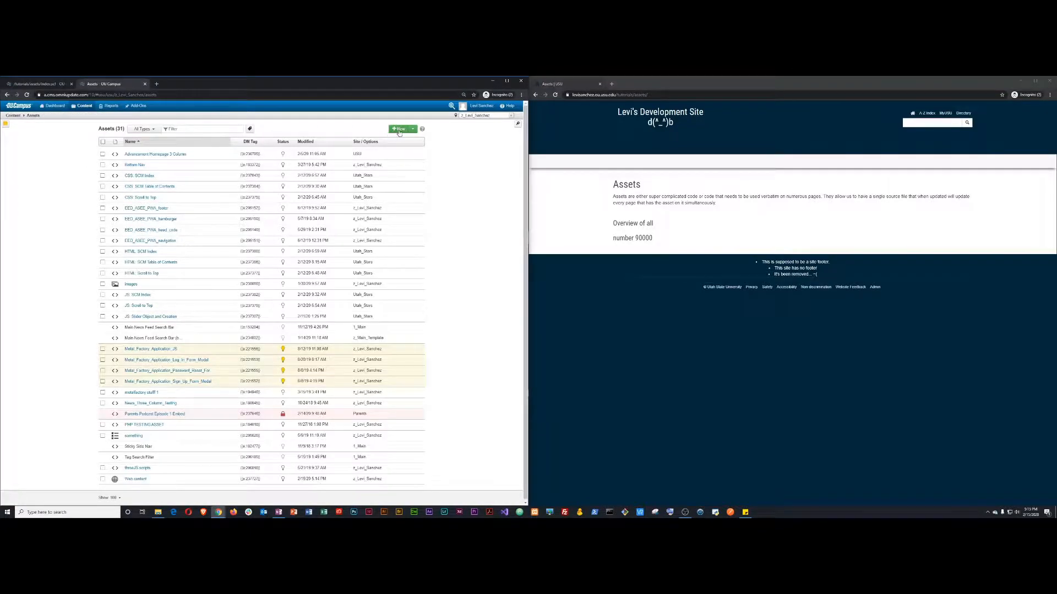
click(396, 131)
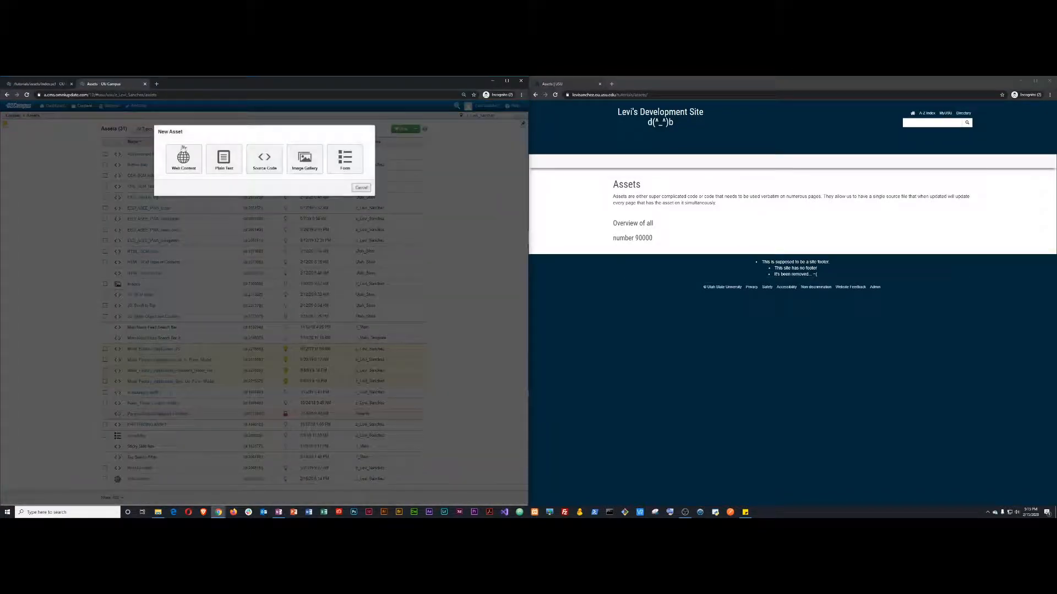
click(223, 159)
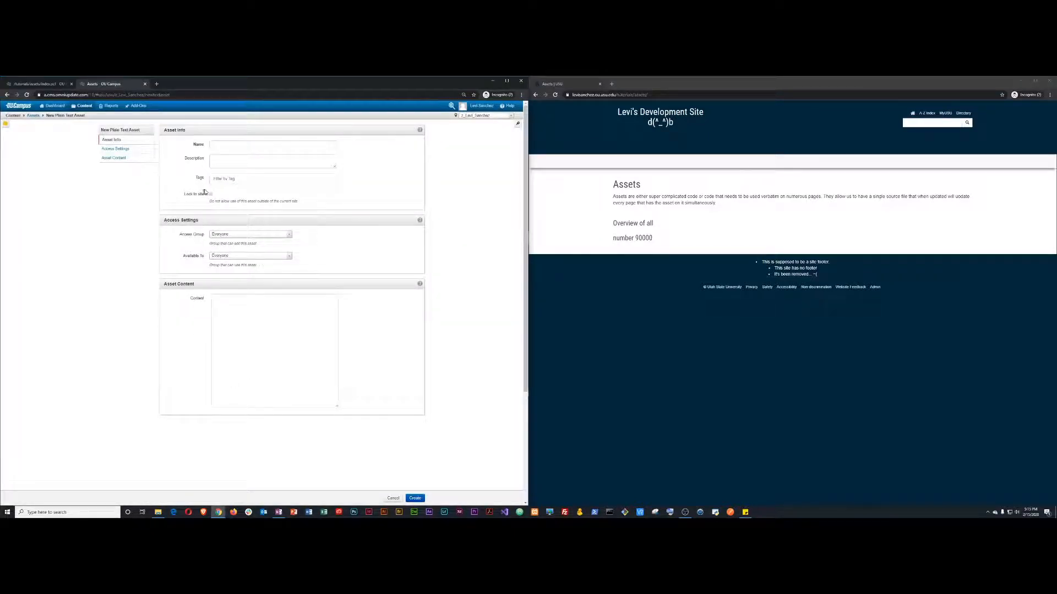
click(221, 145)
text(P)
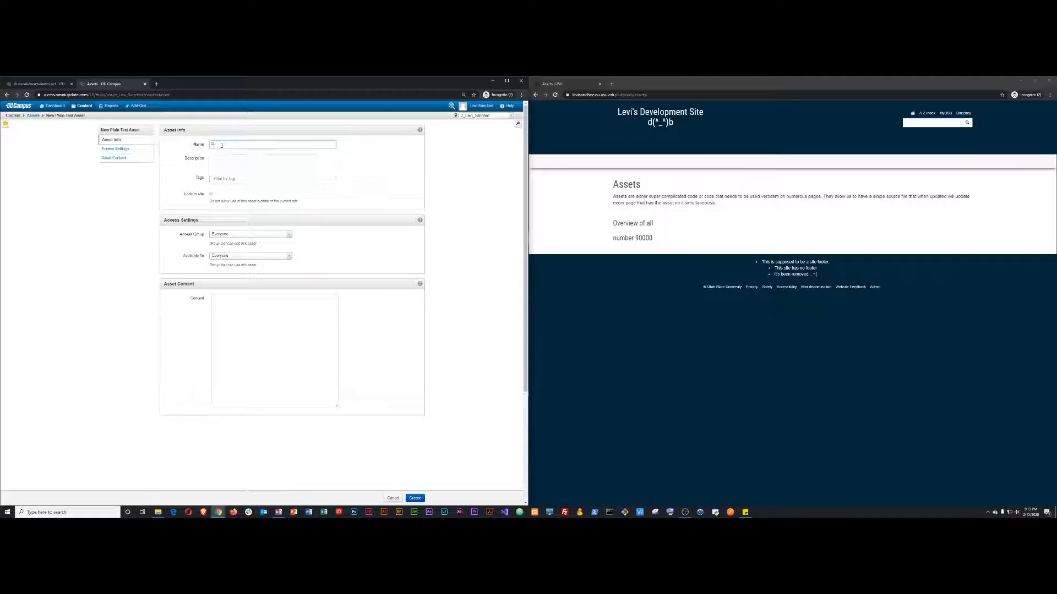
text(lain Text)
key(Tab)
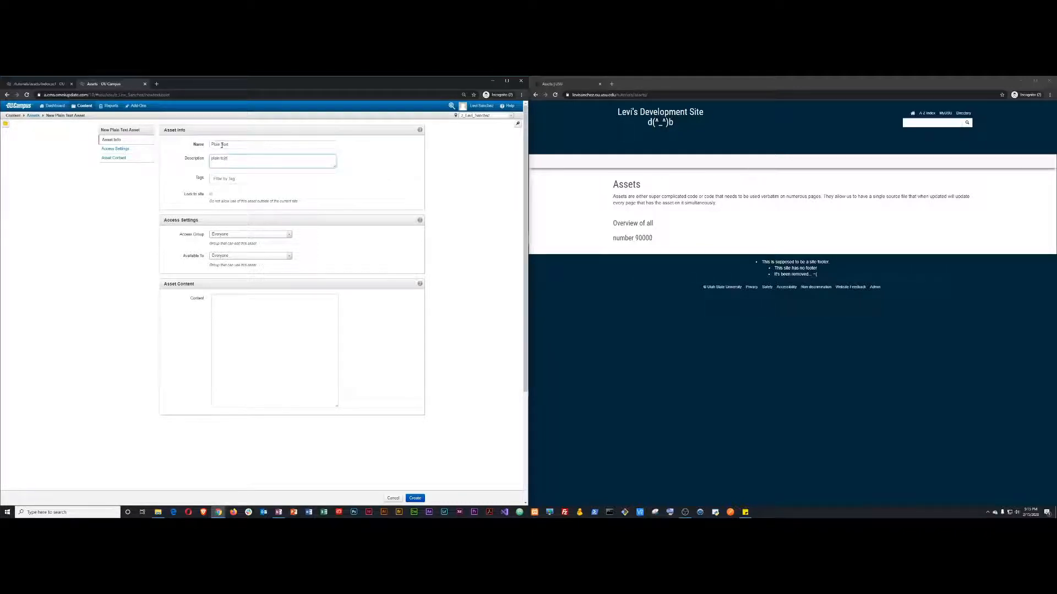
click(212, 195)
Step: Set both the access group and the availability of the new Plain Text asset to the author's own user group
click(226, 236)
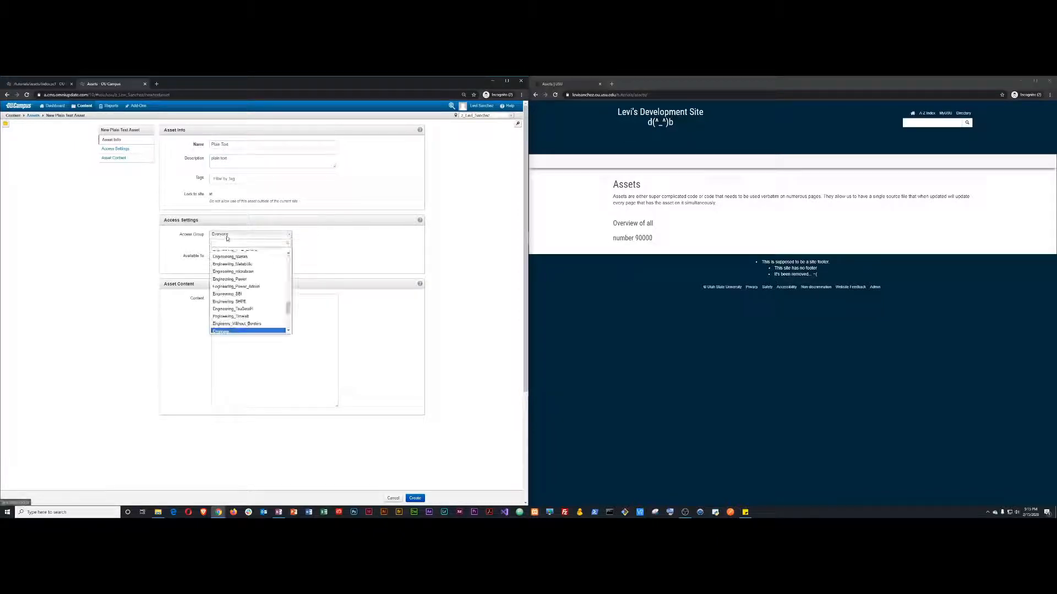
text(levi)
key(Return)
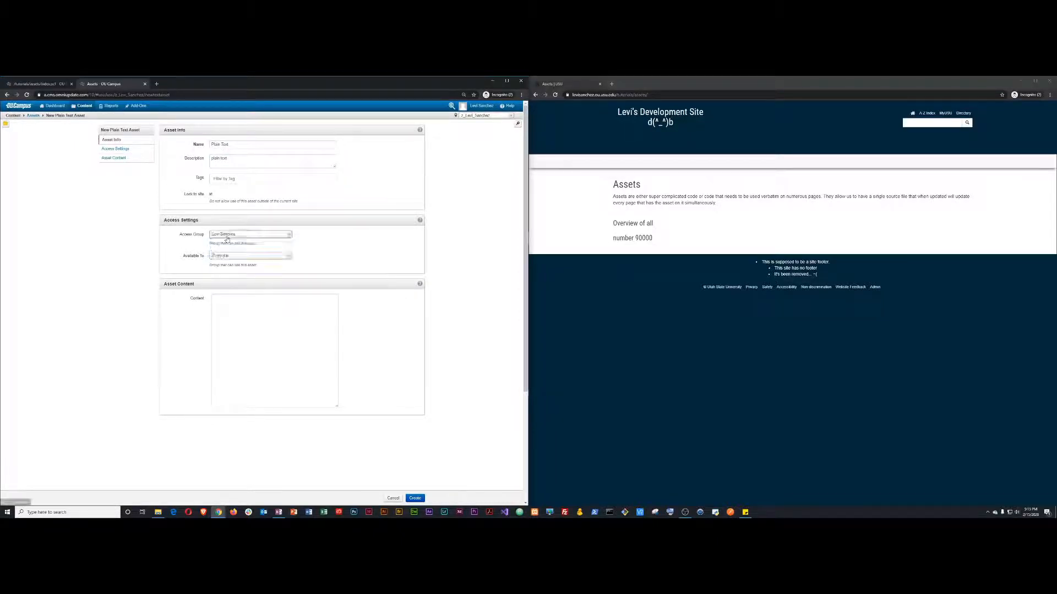
key(Tab)
text(lev)
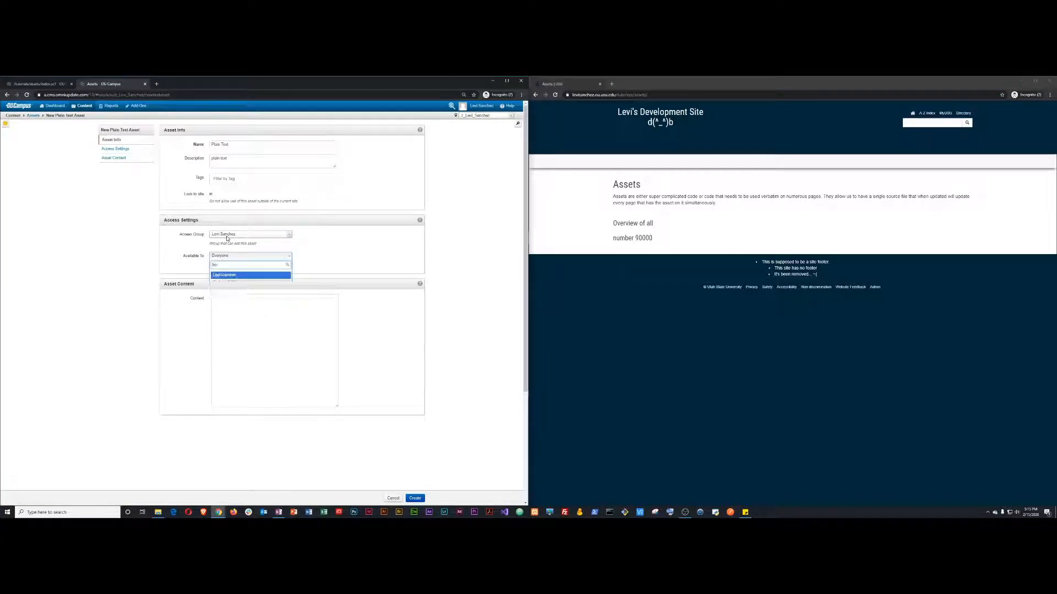
key(Return)
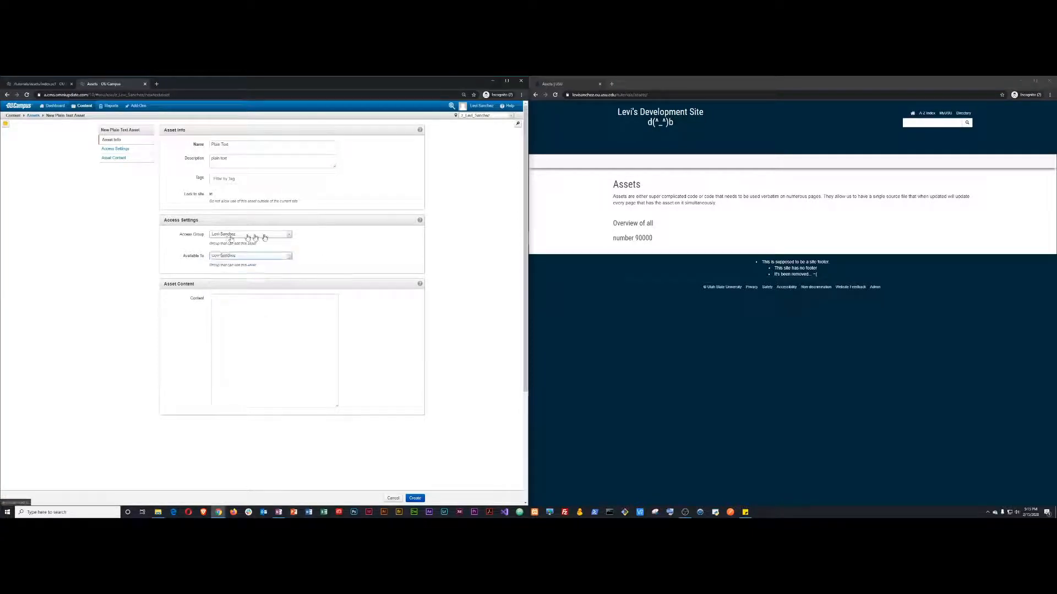
Step: Create the asset with the content "Plain Text" and publish it
click(275, 308)
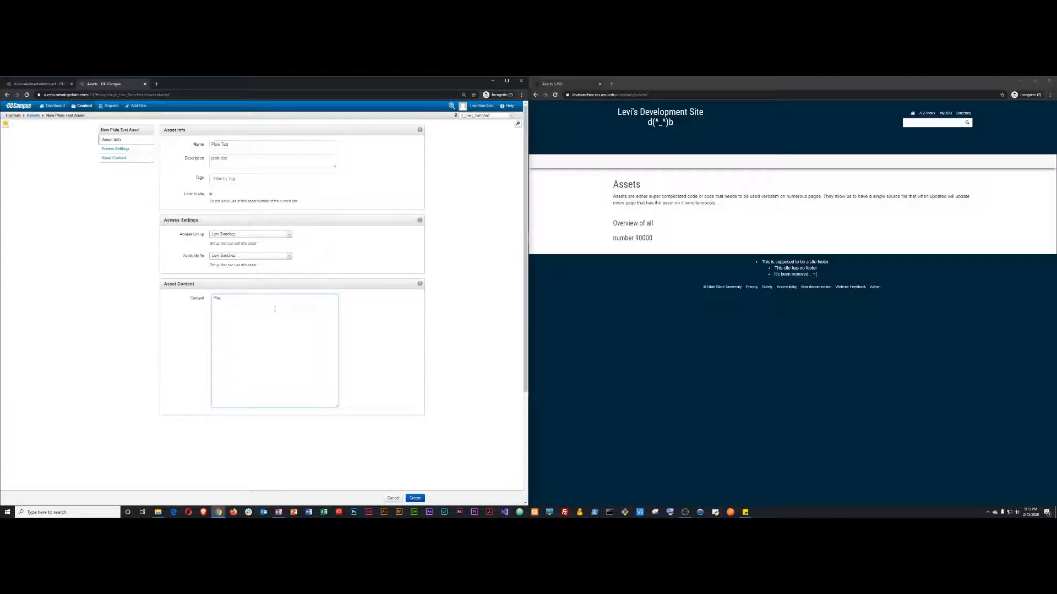
text(Plain Text)
click(415, 498)
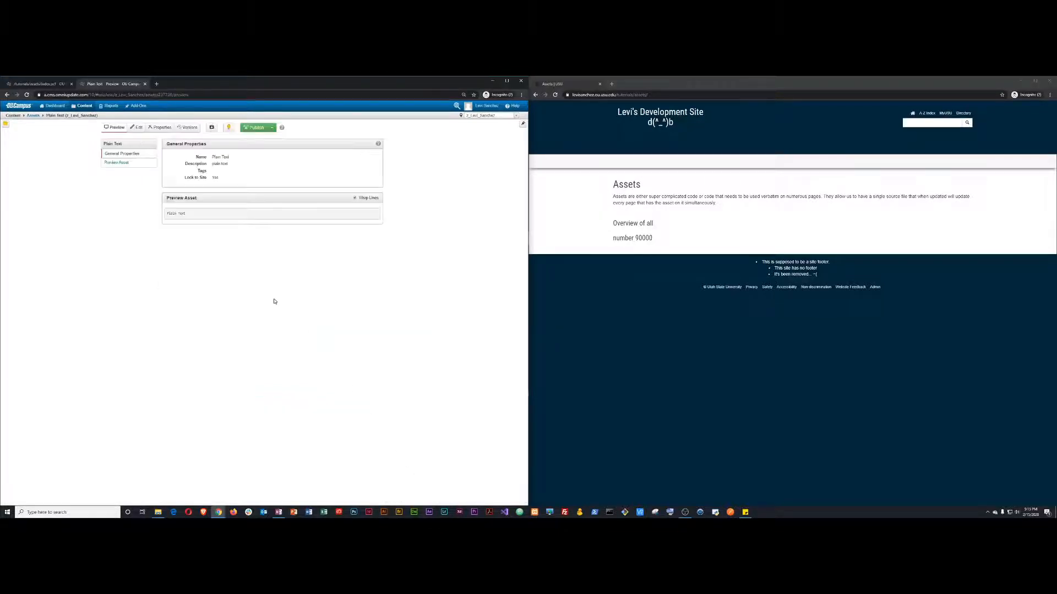
click(254, 127)
click(332, 200)
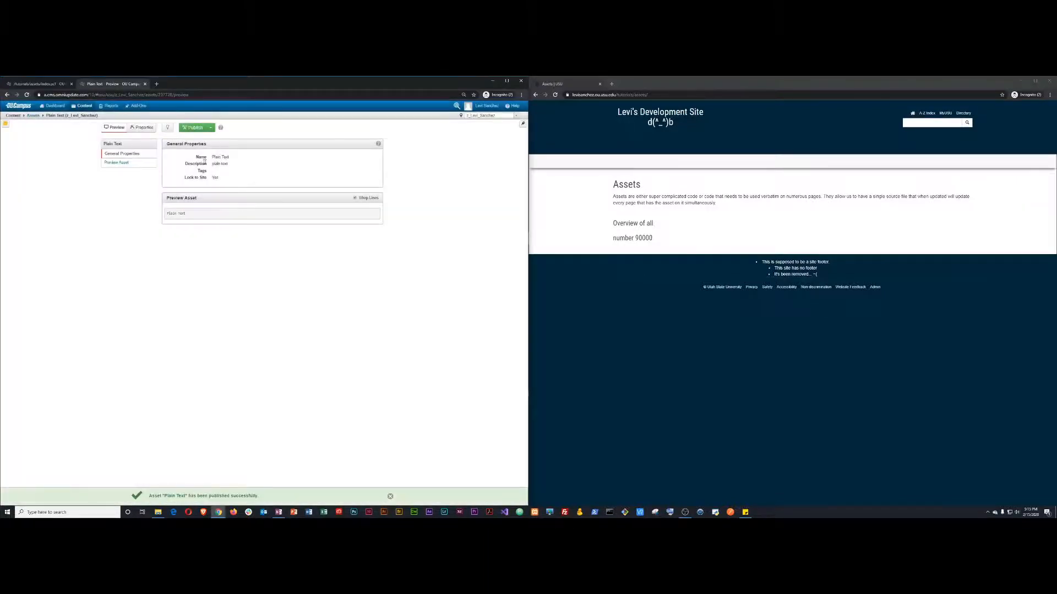
Step: Filter the assets list to the Plain Text type and copy the Plain Text asset's DM tag
click(33, 116)
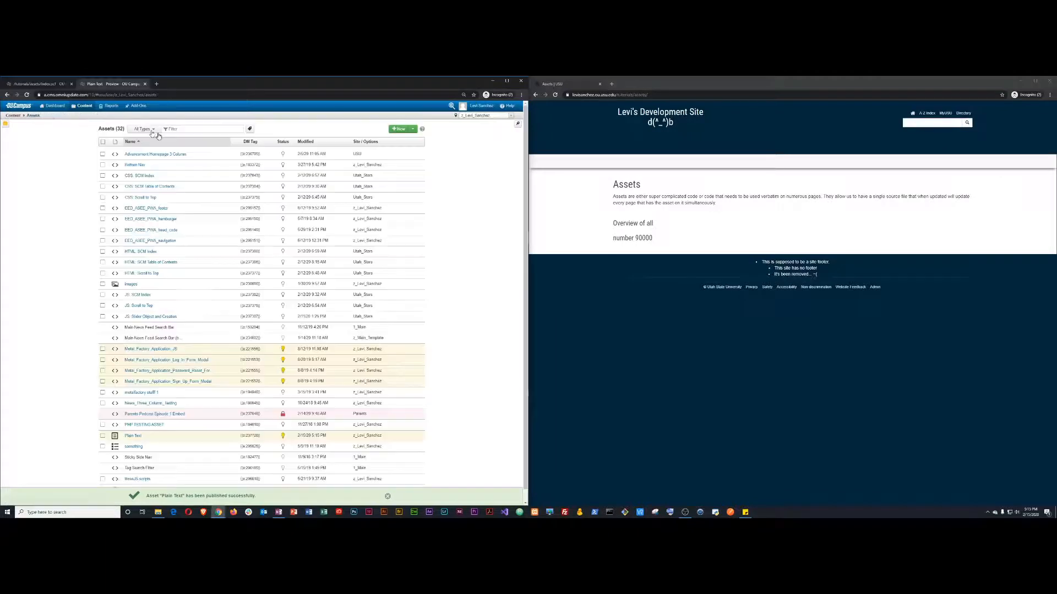
click(148, 131)
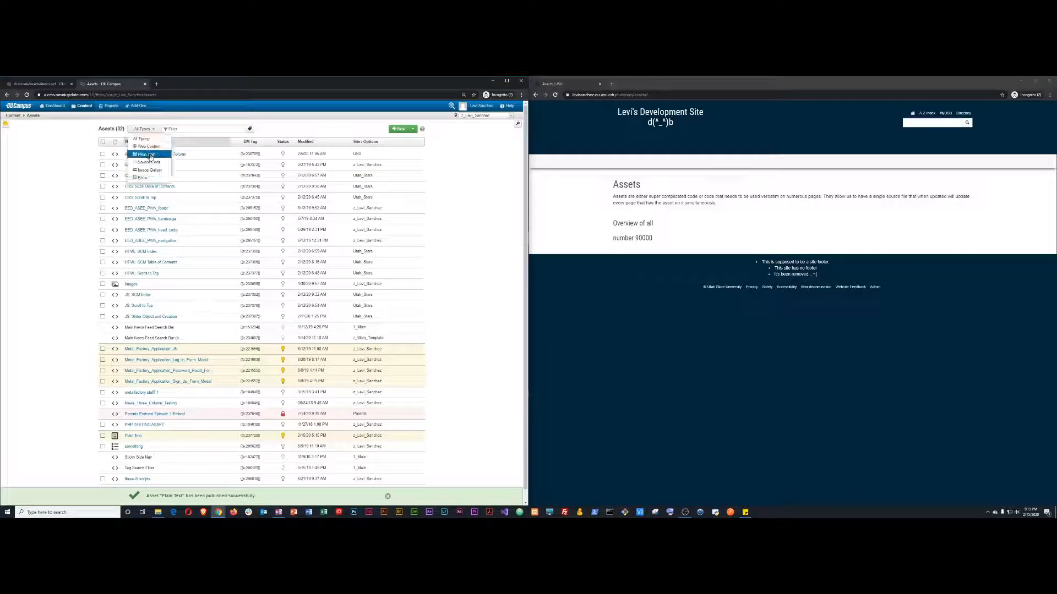
click(147, 156)
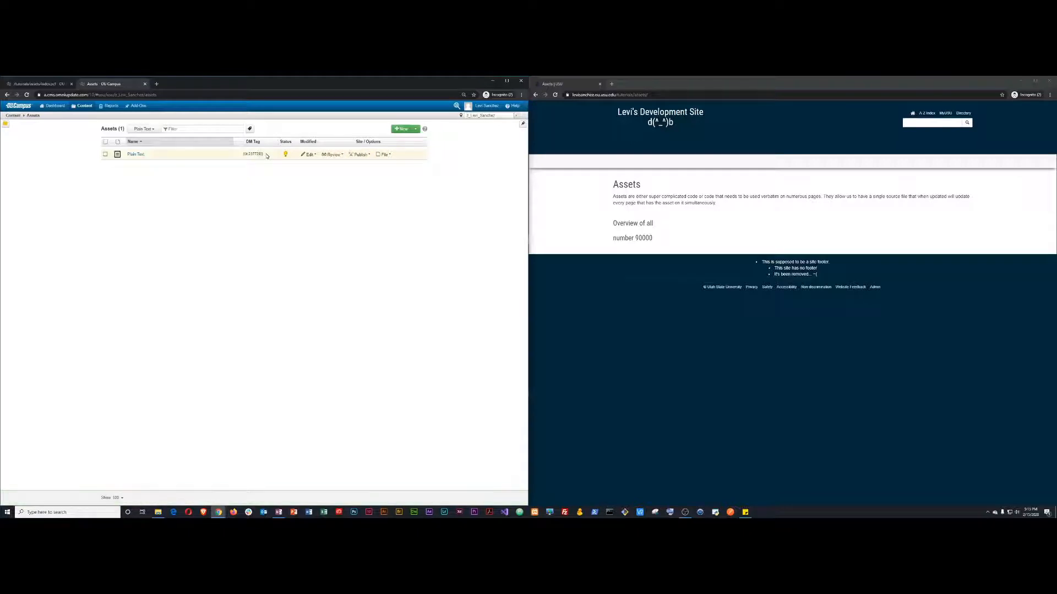
drag(262, 155, 243, 155)
right_click(261, 157)
click(266, 159)
Step: Paste the copied DM tag into the source code of index.pcf's main content region, below the Web Content asset
click(38, 84)
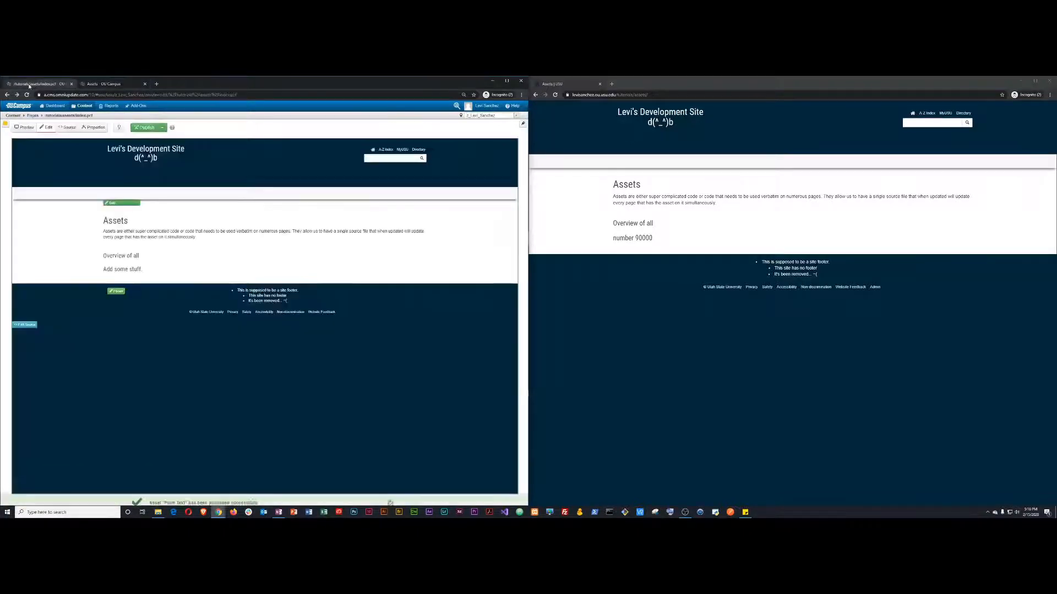
click(123, 203)
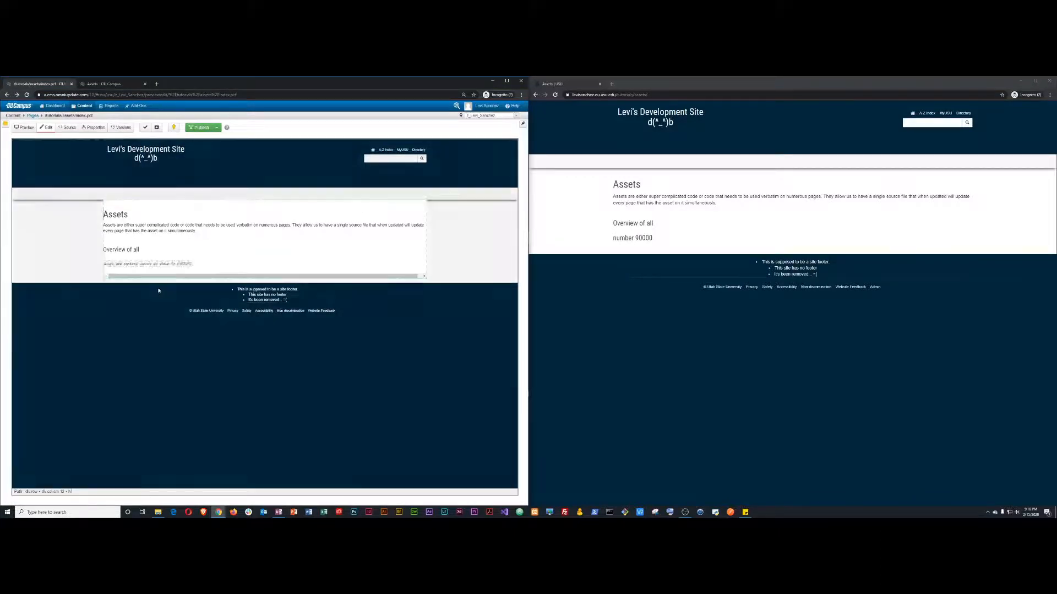
key(Return)
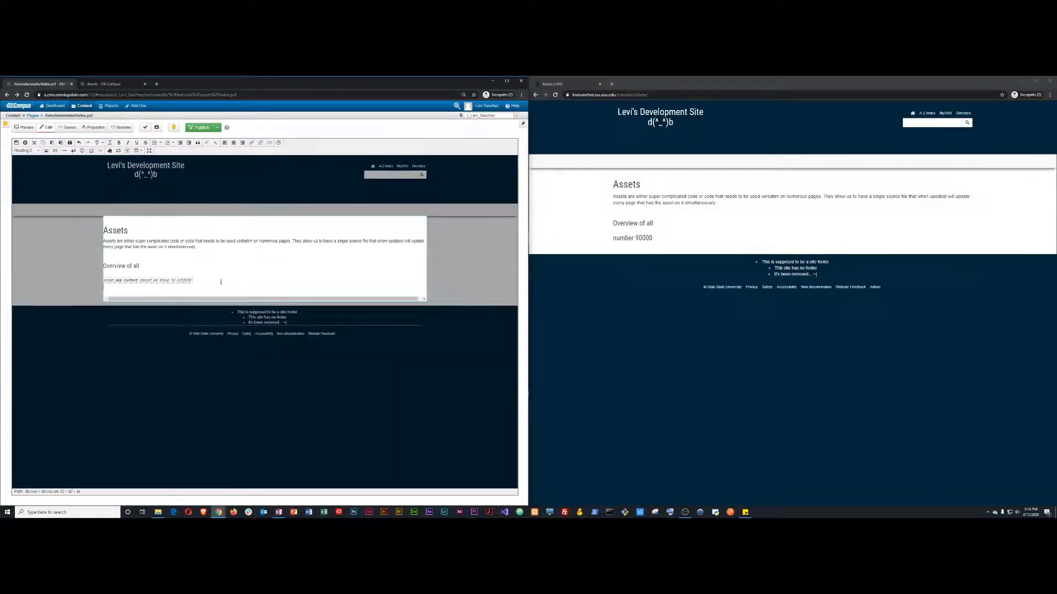
click(100, 150)
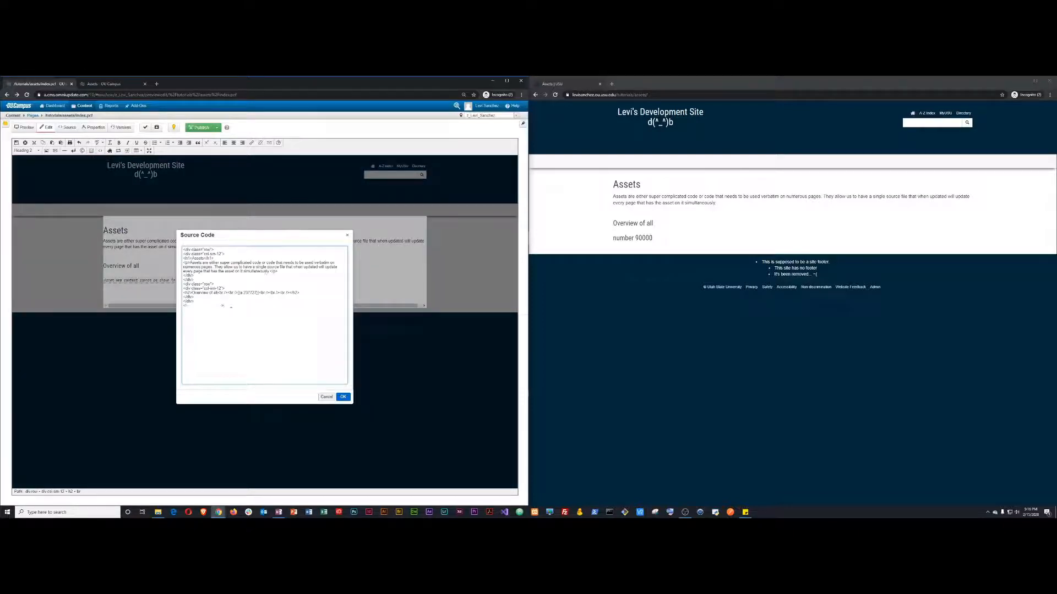
key(ctrl+v)
click(343, 397)
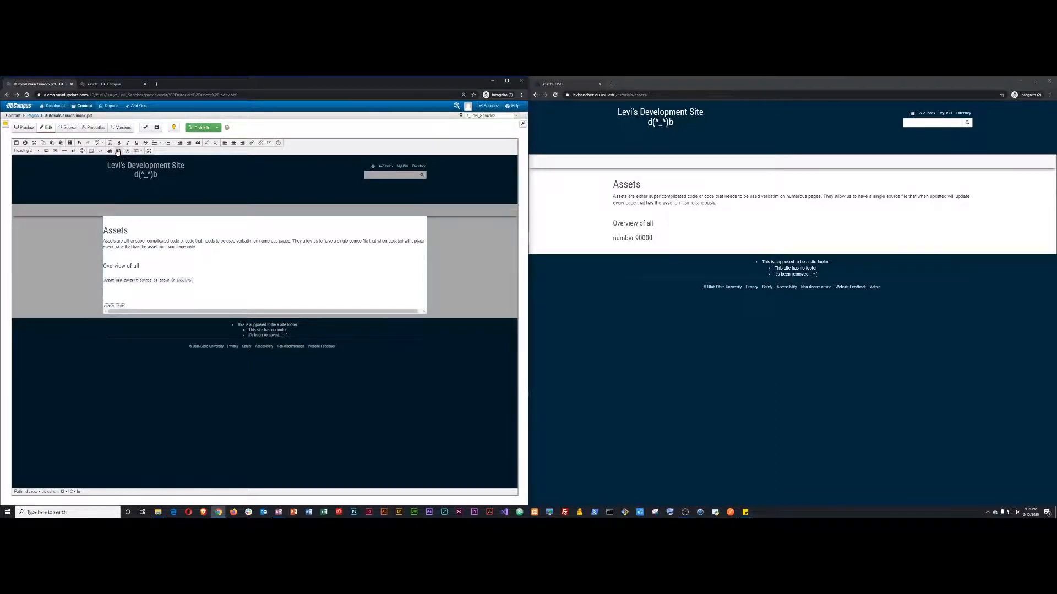
Step: Insert the Plain Text asset from the asset chooser below the Web Content asset, and save the page with the duplicate copy removed
click(117, 152)
click(179, 167)
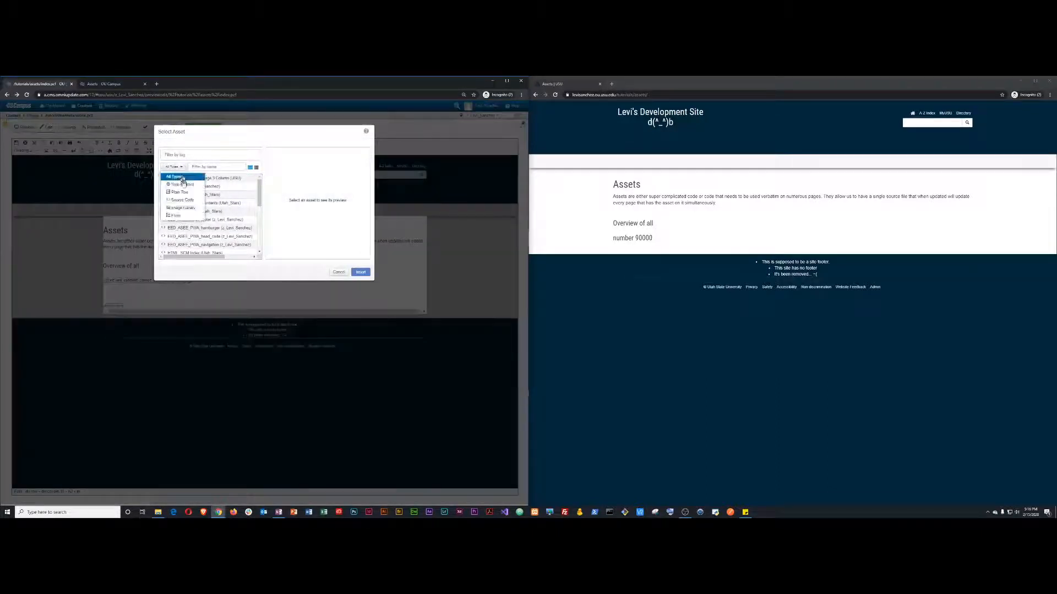
click(184, 193)
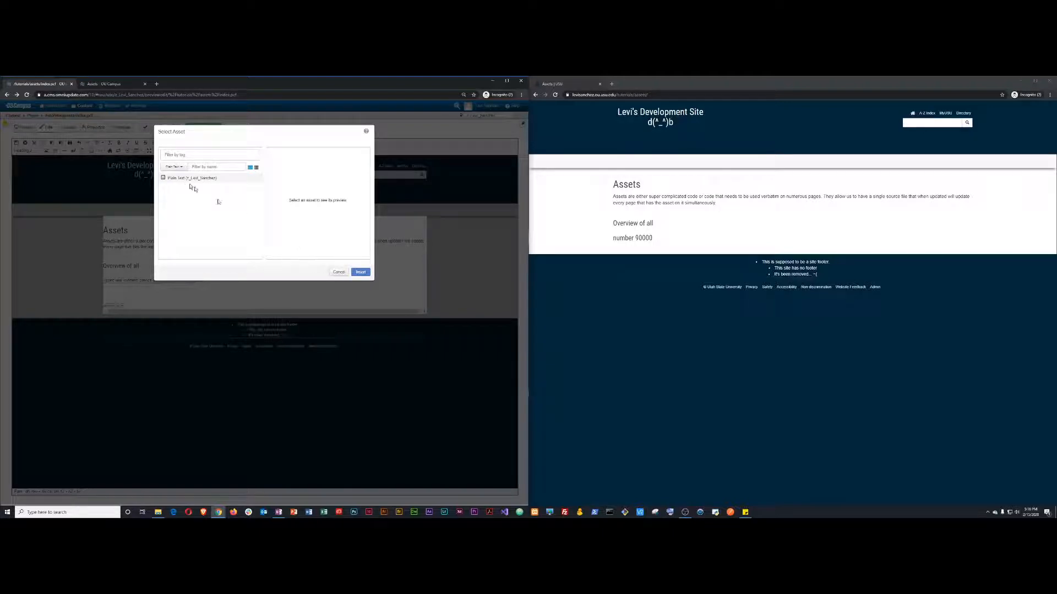
click(192, 178)
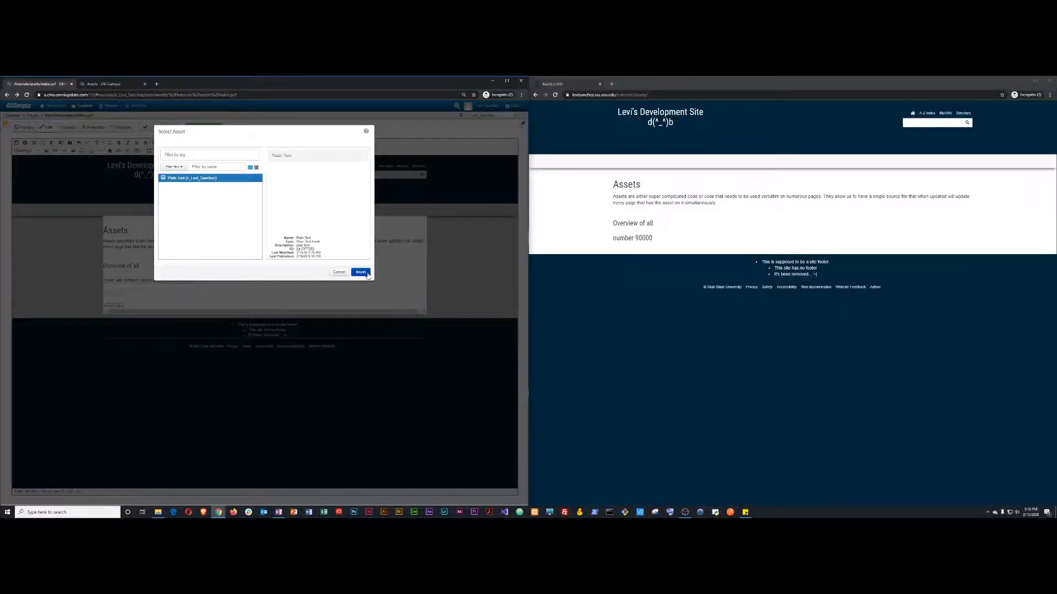
click(361, 273)
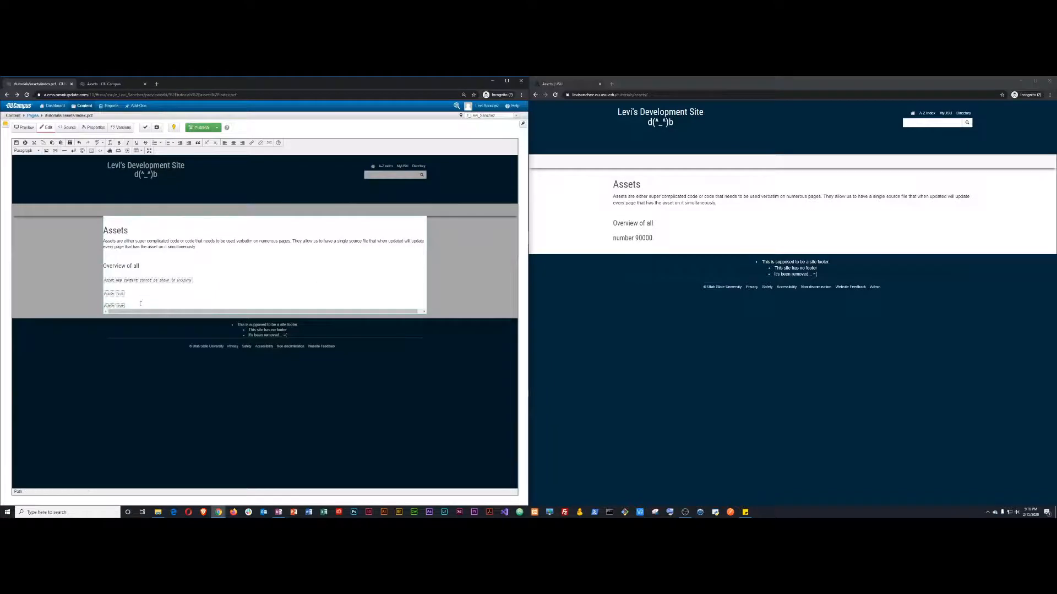
key(BackSpace)
click(16, 142)
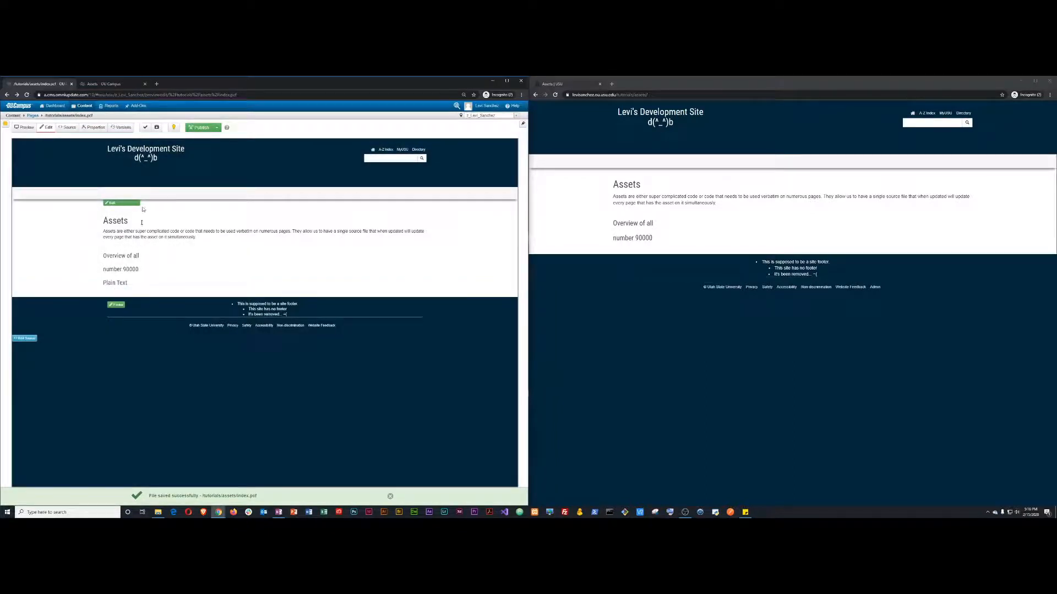
Step: Start a new Source Code asset named "Source Code" and lock it to the site
click(104, 84)
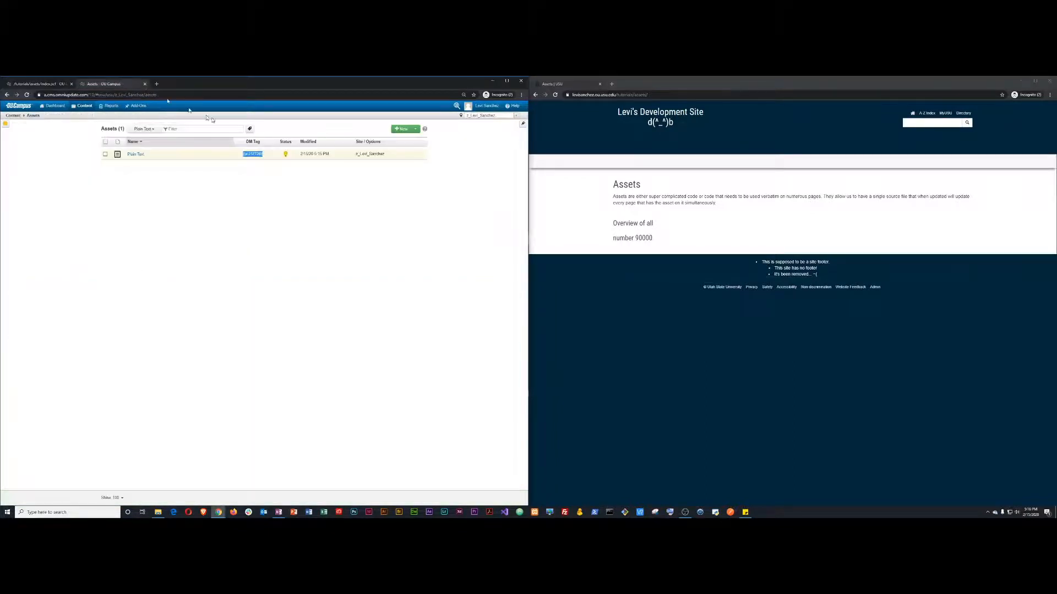
click(221, 173)
click(402, 129)
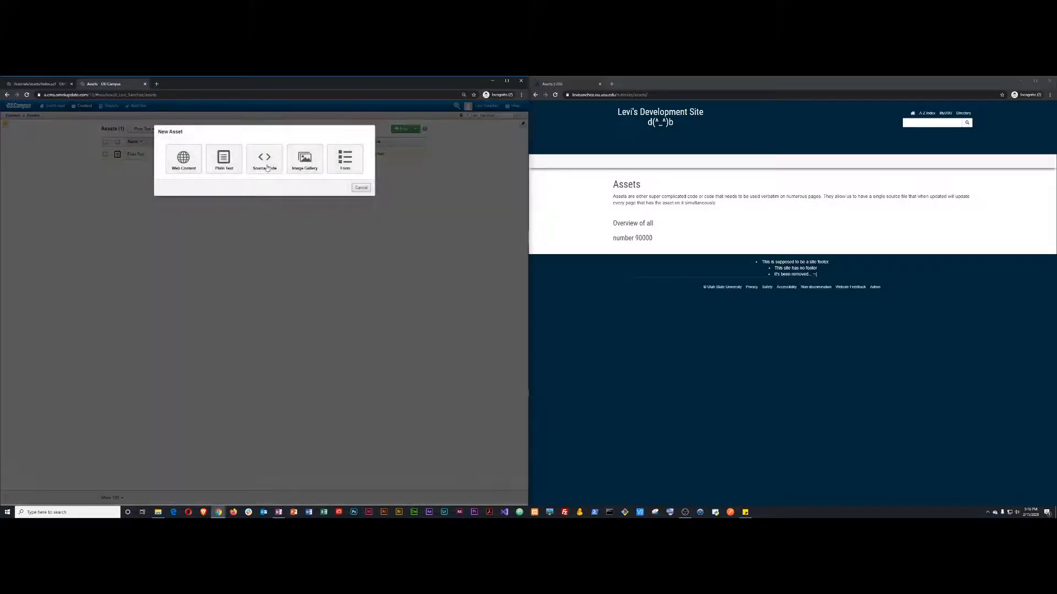
click(268, 165)
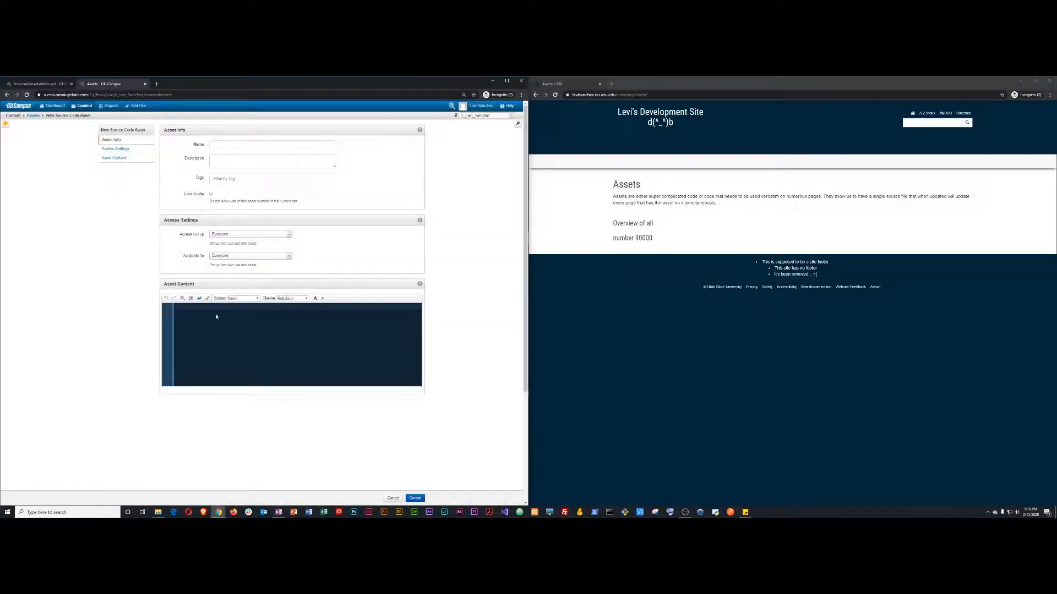
click(218, 145)
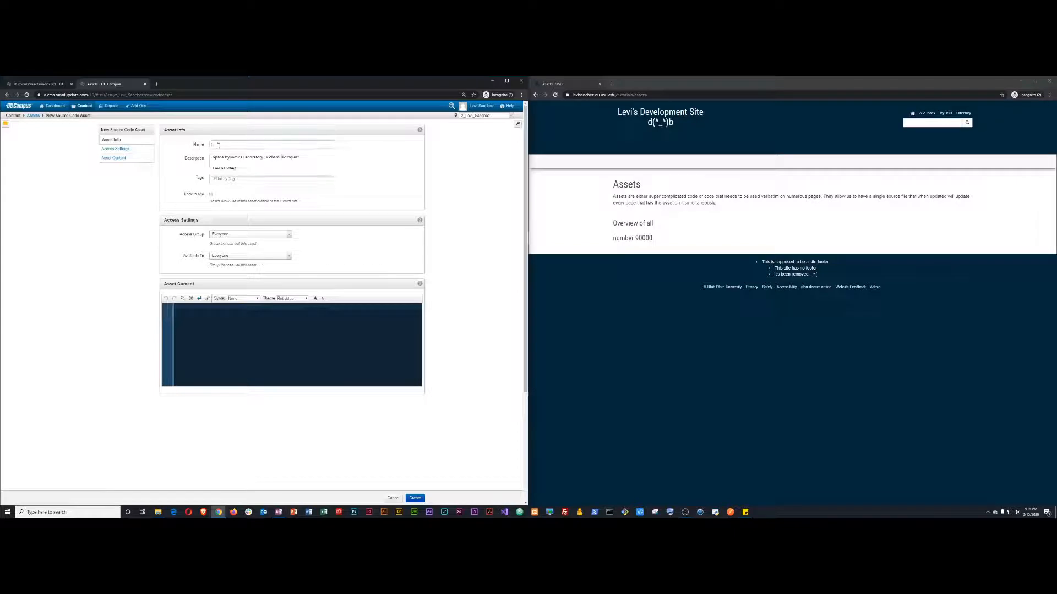
text(South)
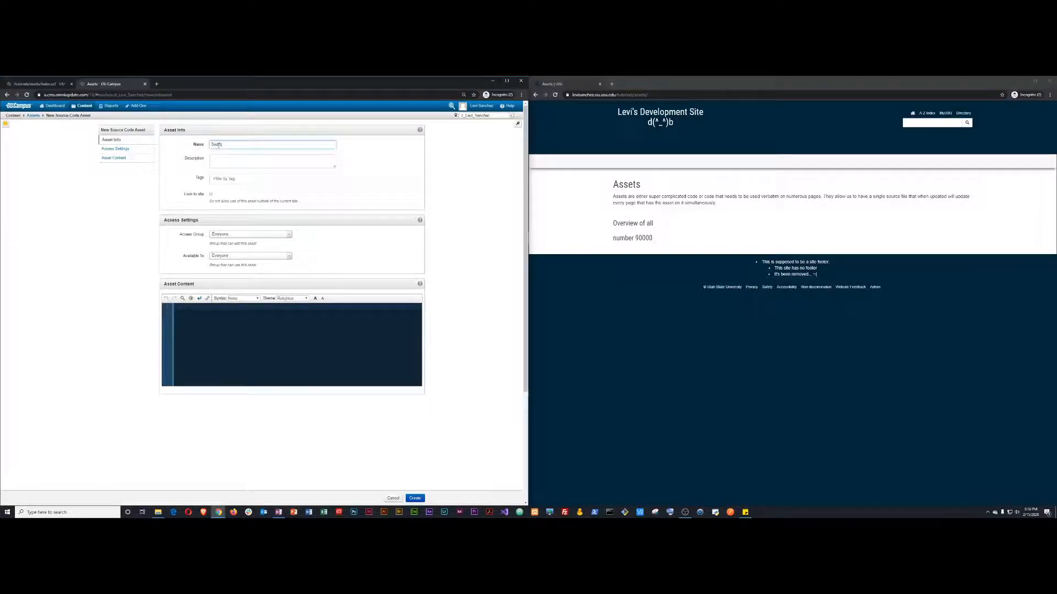
text(e Code)
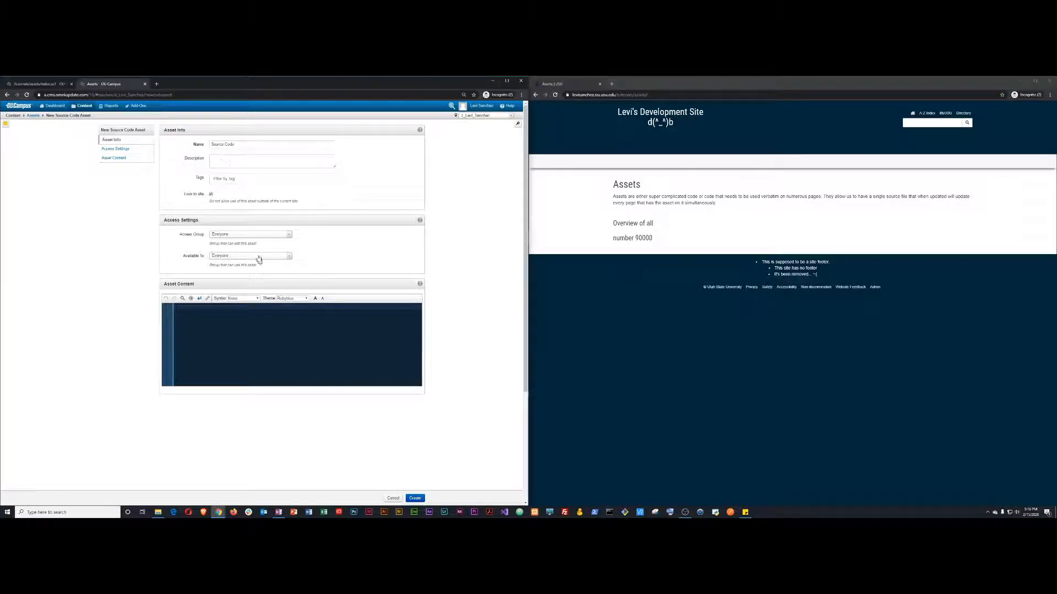
Step: Set both the access group and the availability of the new Source Code asset to the author's own user group
click(245, 235)
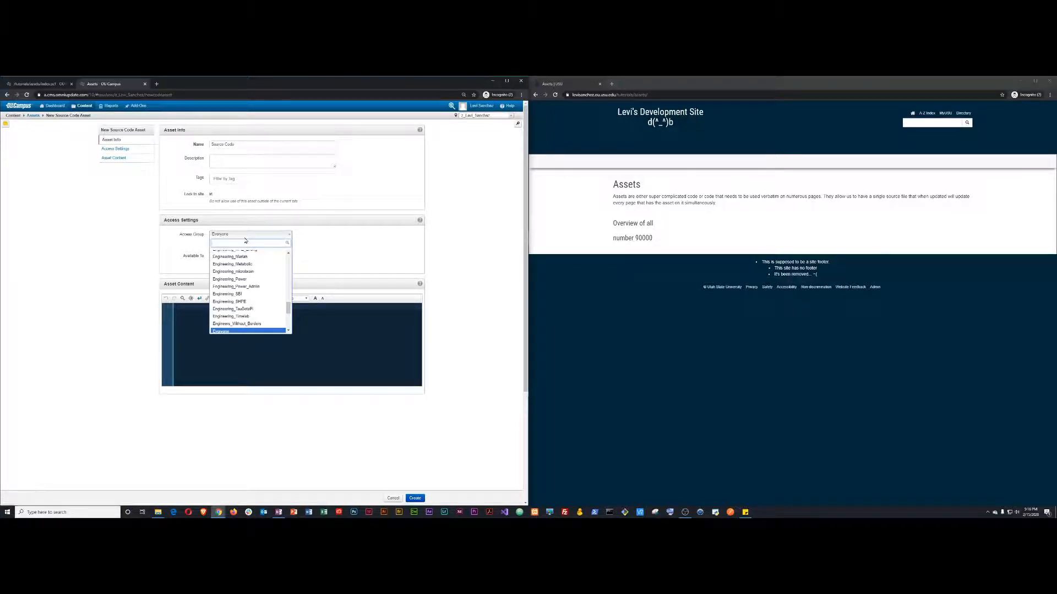
text(levi)
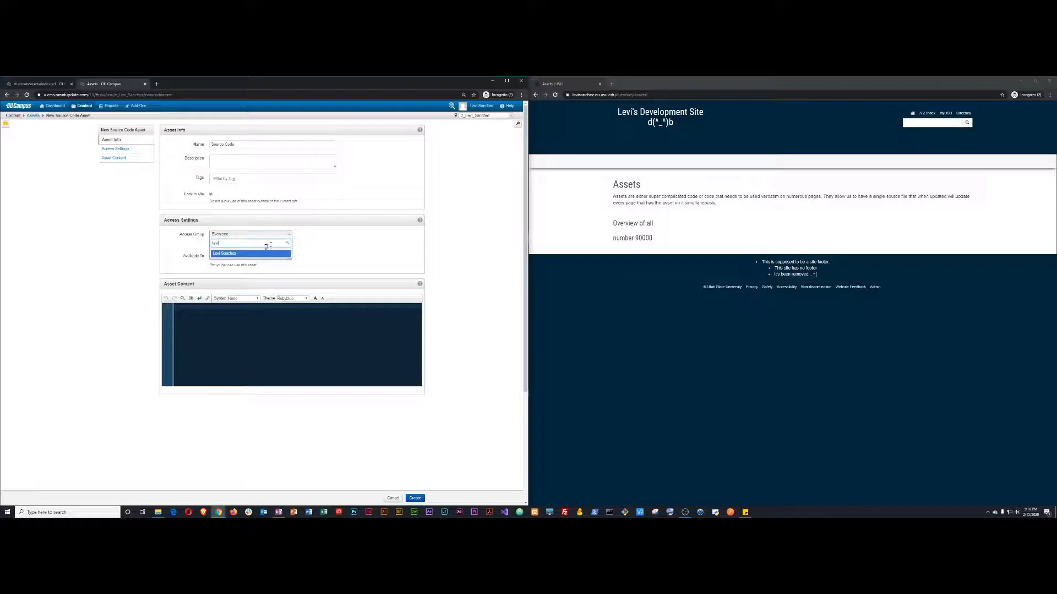
click(221, 253)
click(223, 257)
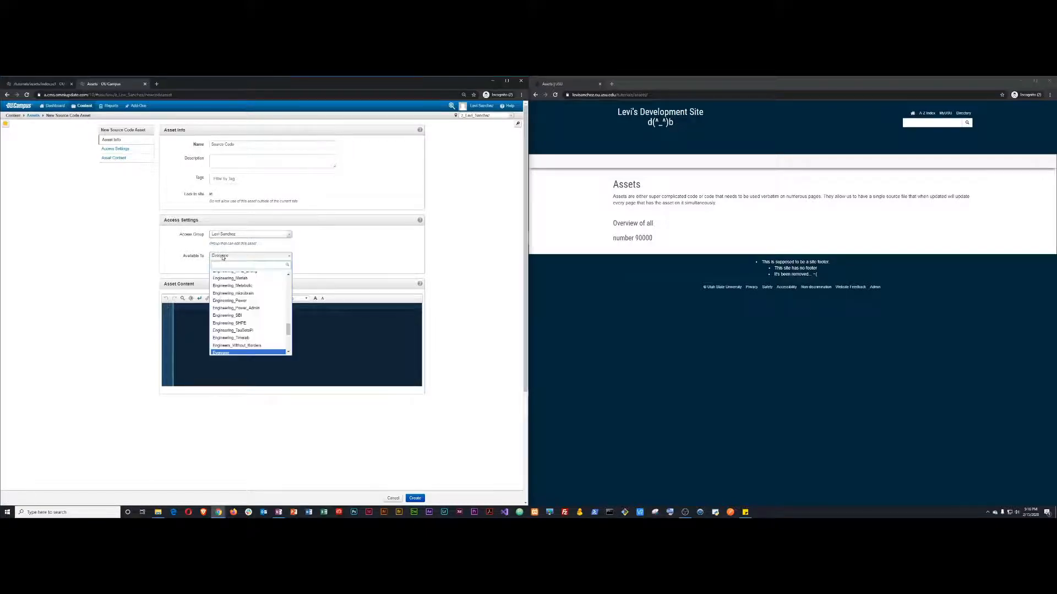
text(levi)
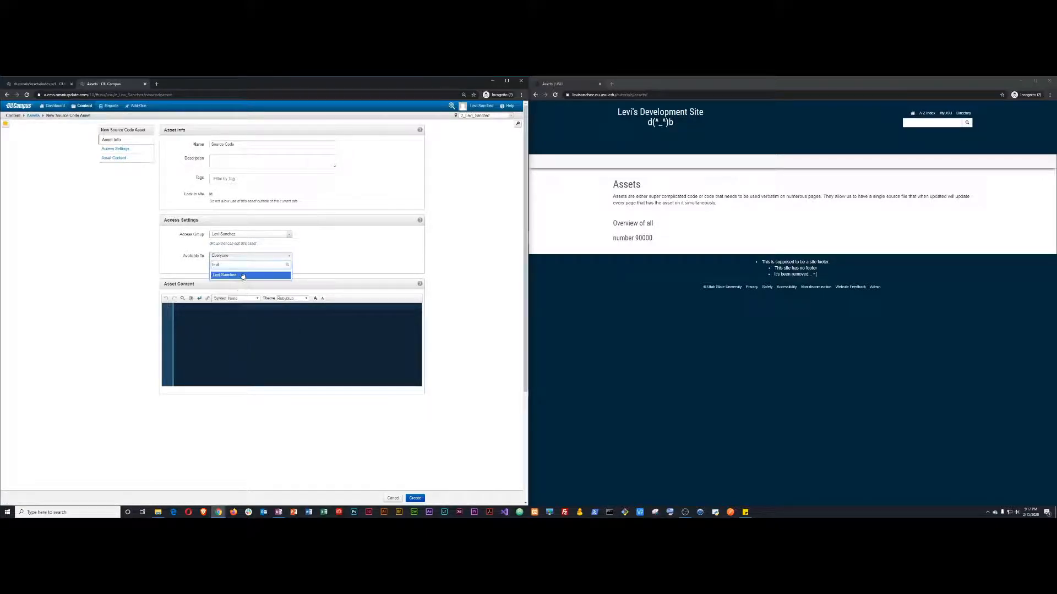
click(226, 275)
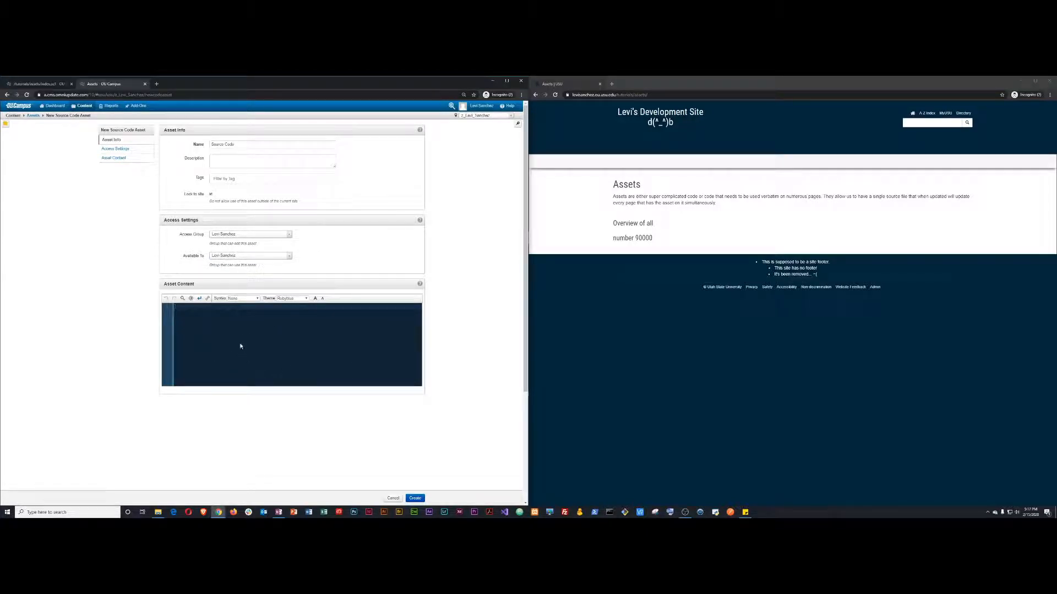
text(dfdasfa)
key(ctrl+a)
key(BackSpace)
Step: Write the asset's HTML as a heading with a strong element styled text-decoration:underline; around the text "Source Code"
text(<strong></strong>)
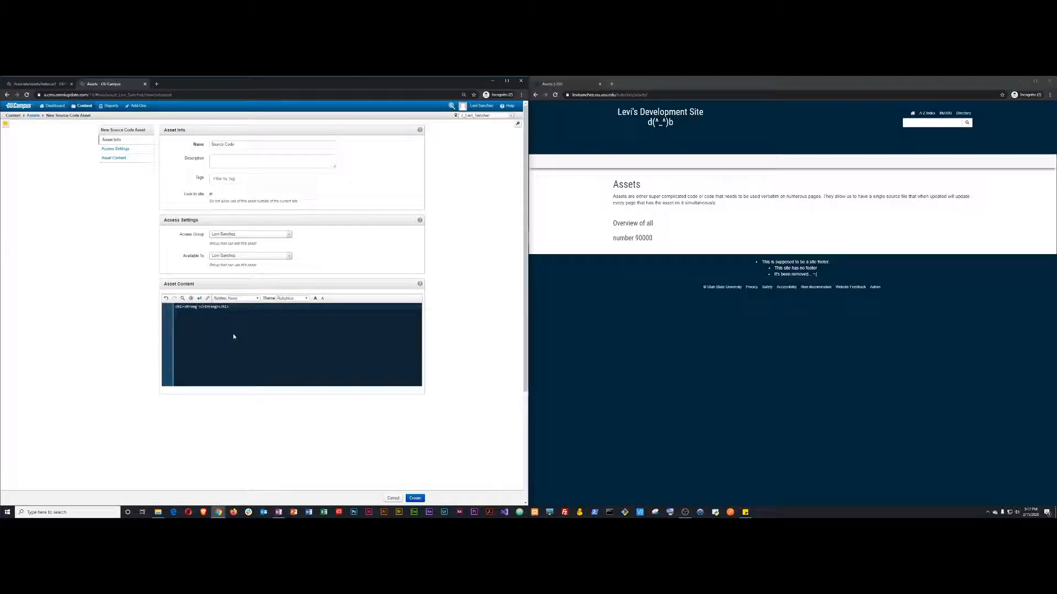
text(yle="text-decoration:underline;d)
key(Right)
key(Right)
key(Right)
key(Right)
key(Right)
key(Right)
key(Right)
key(Right)
text(Source Code)
Step: Create the Source Code asset and publish it
click(415, 499)
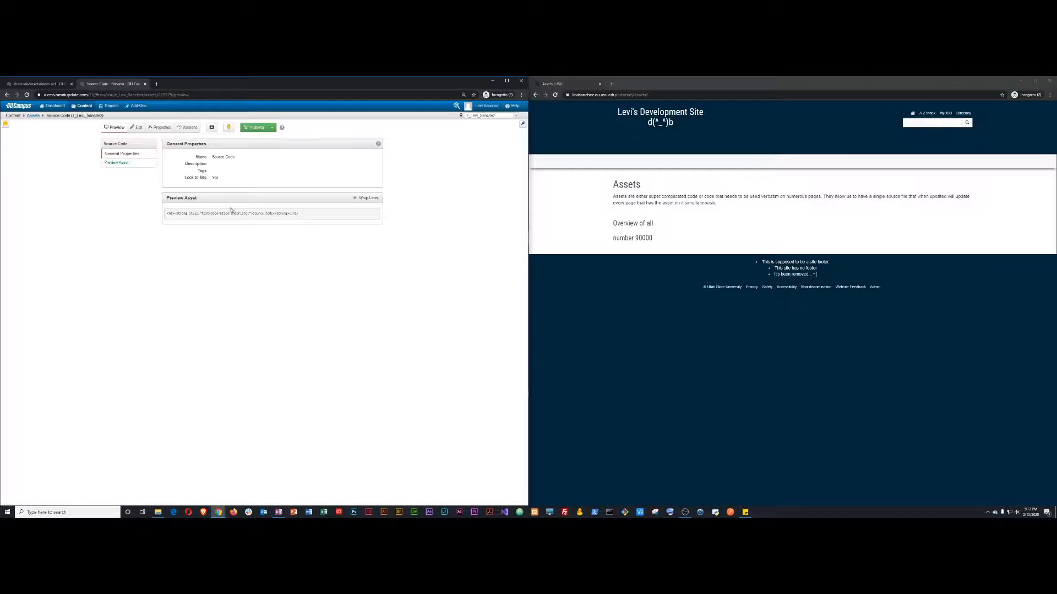
click(254, 128)
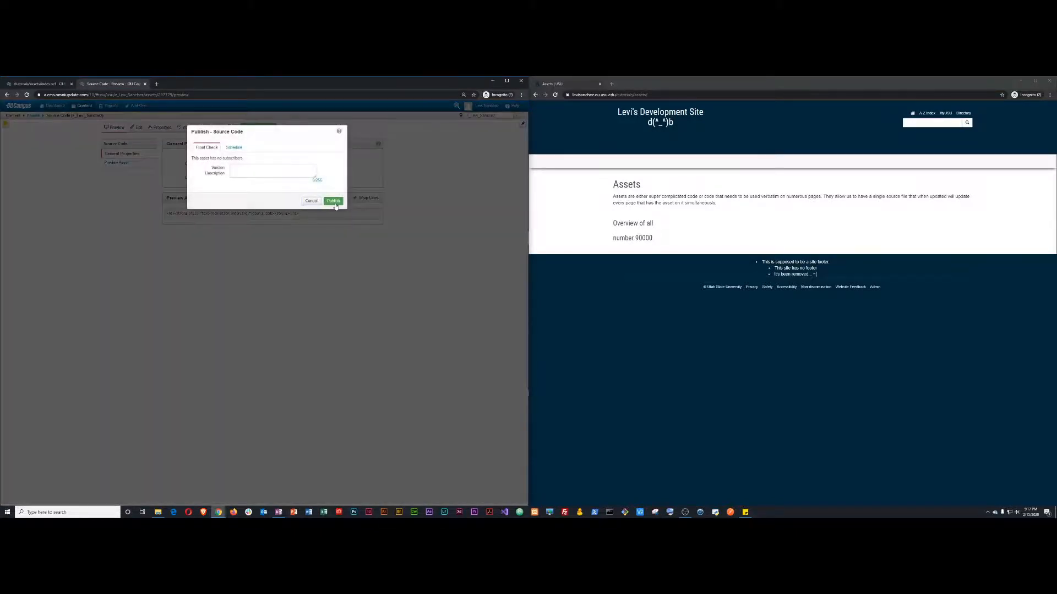
click(330, 201)
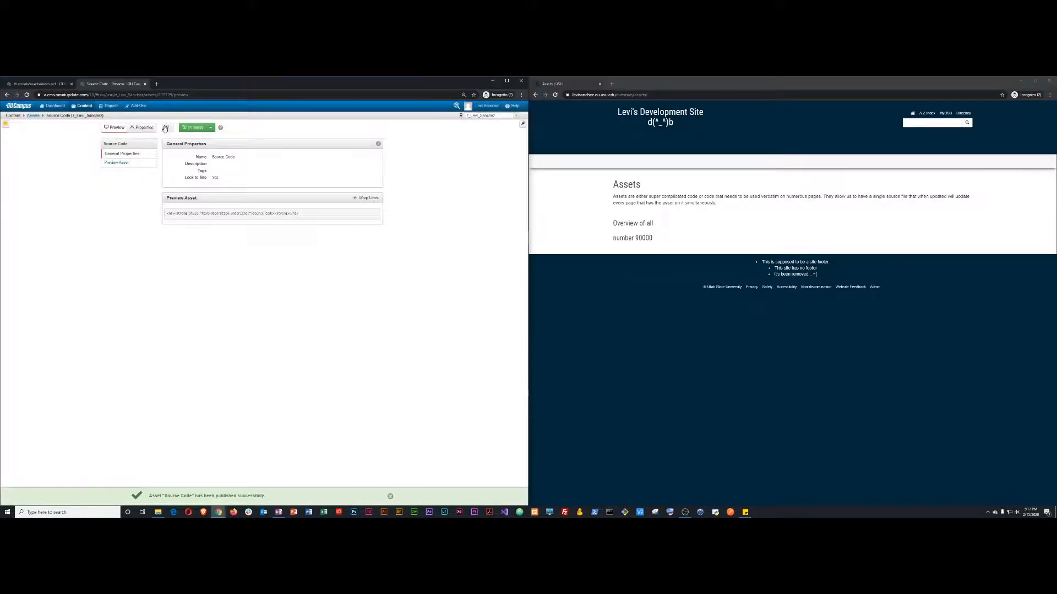
Step: Check out the Source Code asset and reopen it from the asset list, filtered to Source Code assets and sorted by status
click(166, 129)
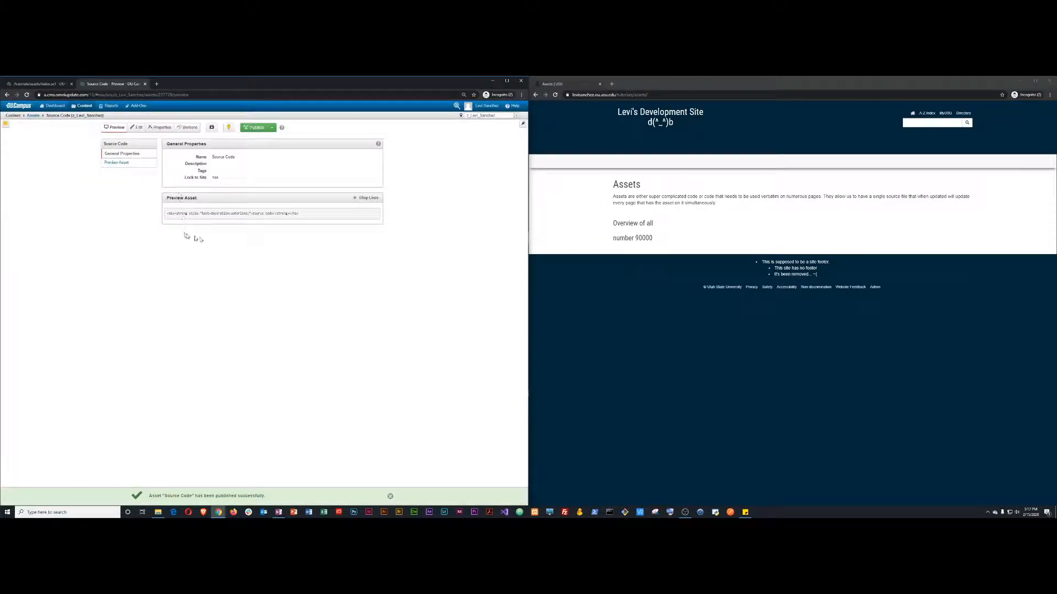
click(33, 116)
click(143, 129)
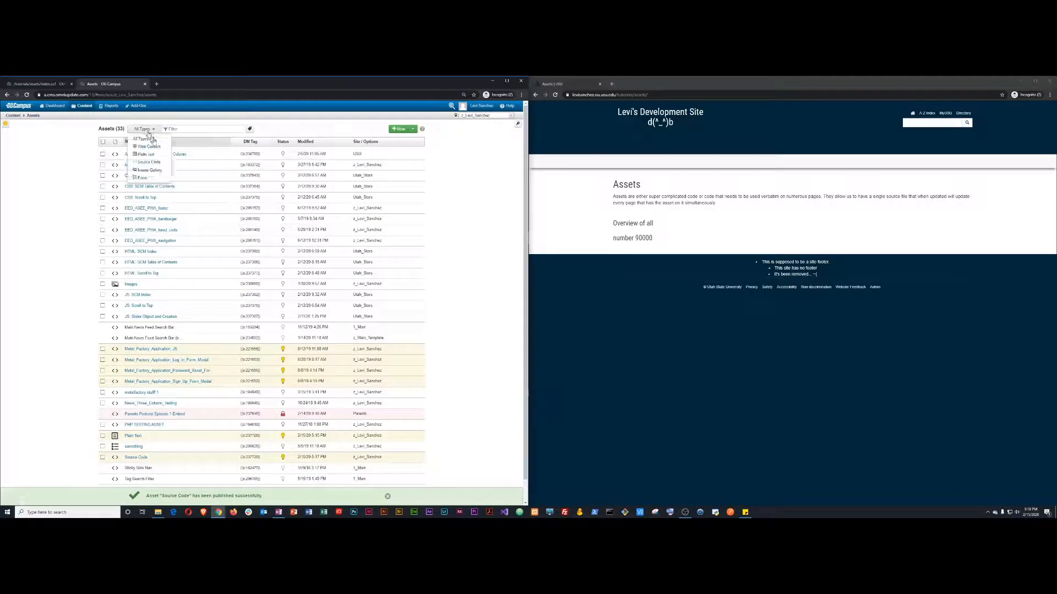
click(147, 162)
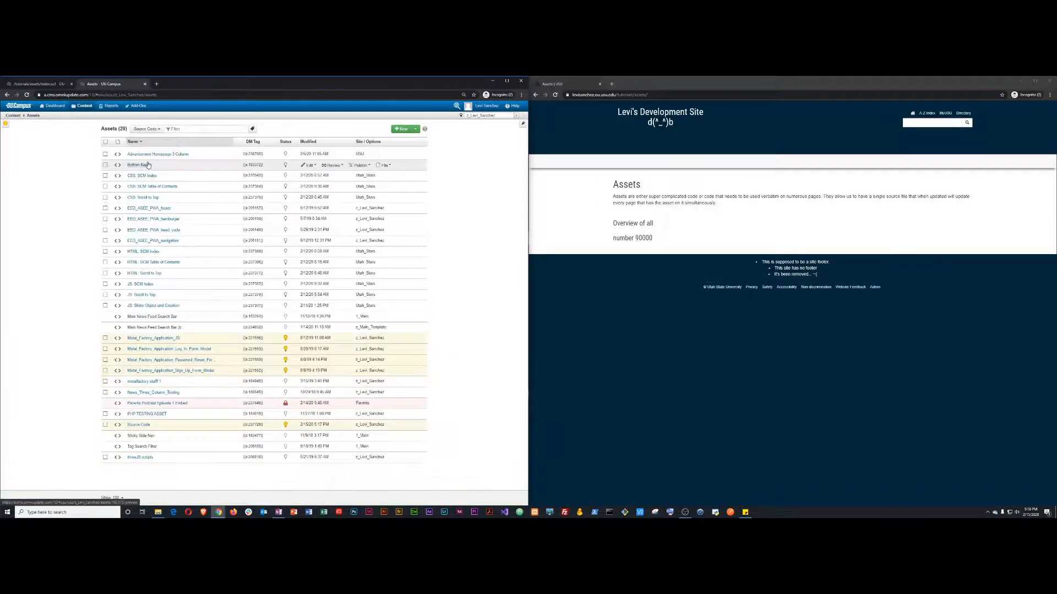
click(284, 142)
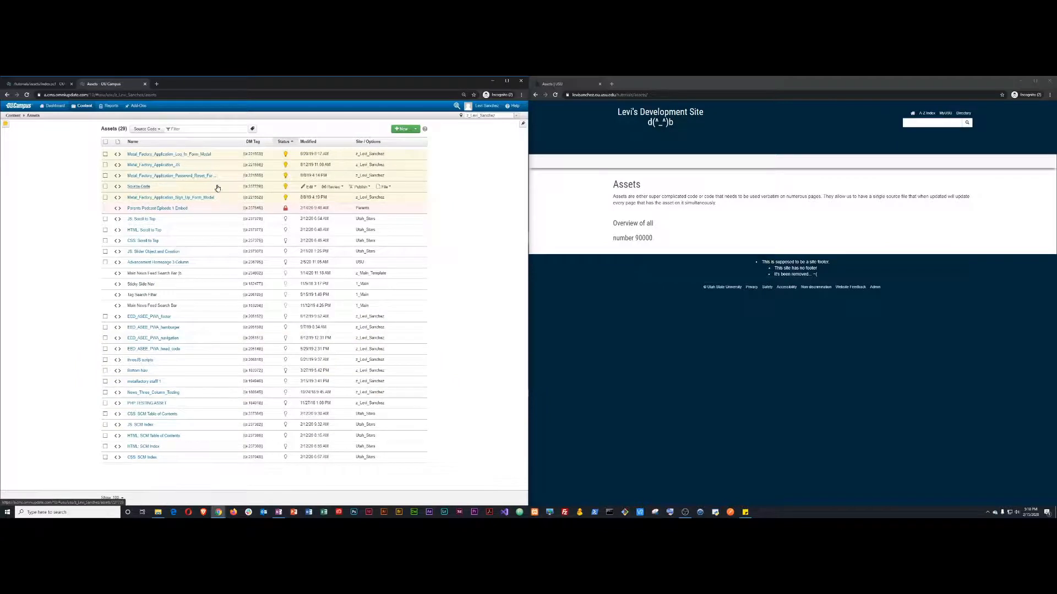
click(138, 186)
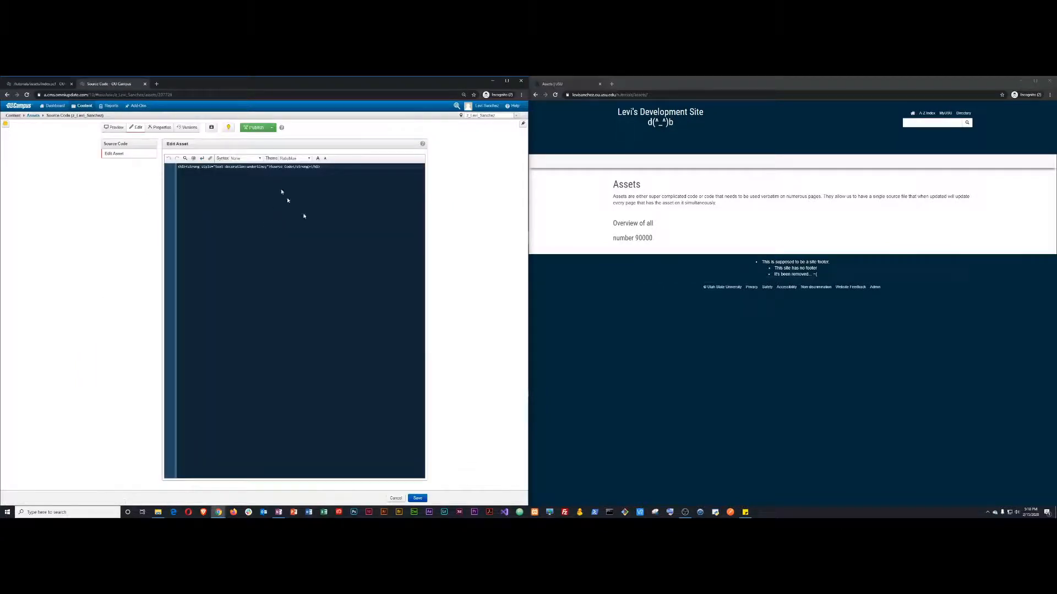
Step: Insert the Source Code asset on a new line below the Plain Text asset on the Assets page and save the page
click(50, 86)
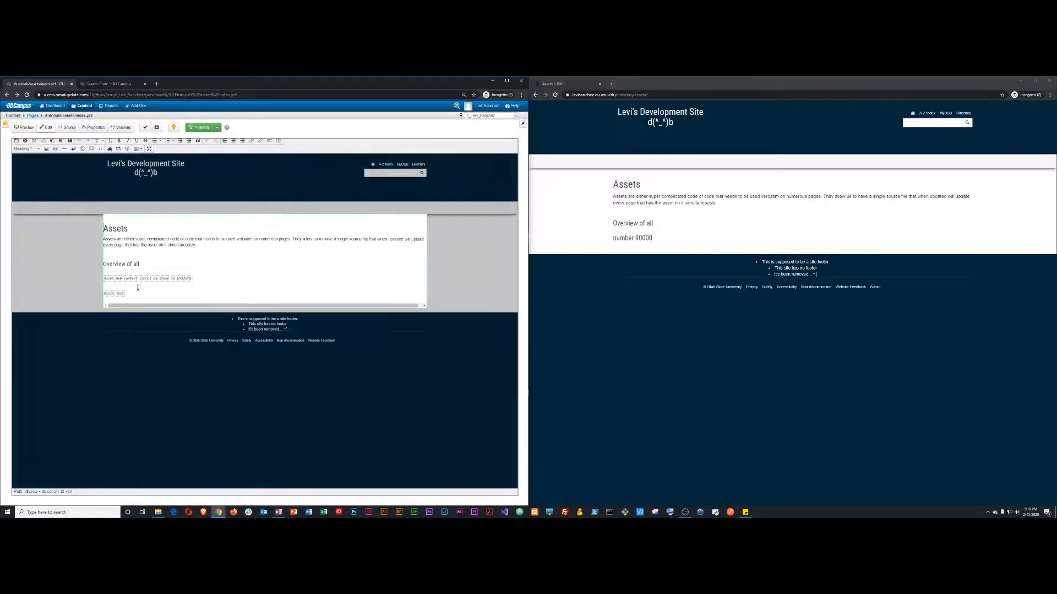
key(Return)
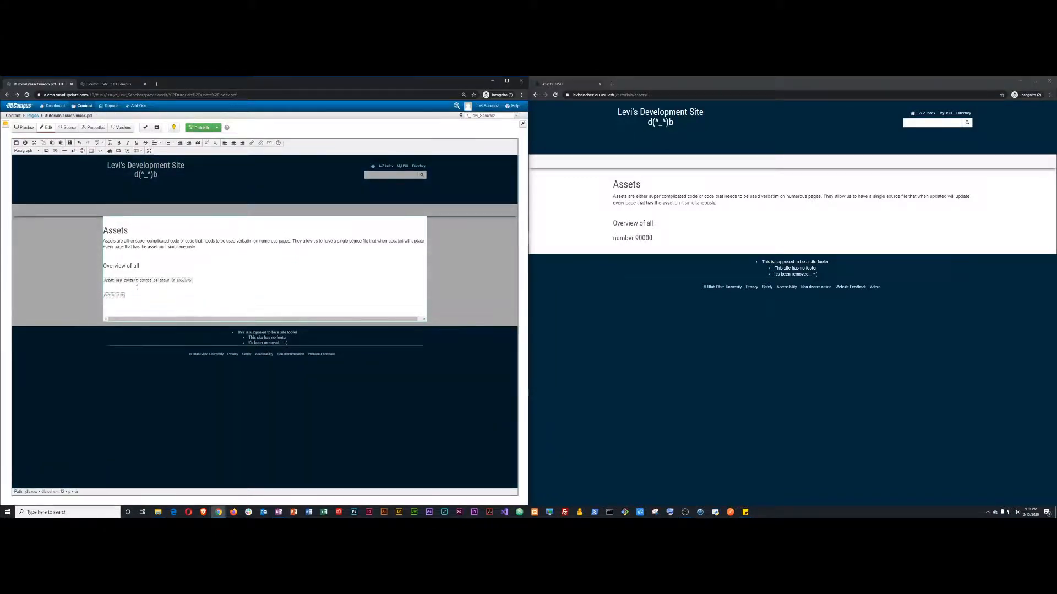
click(118, 152)
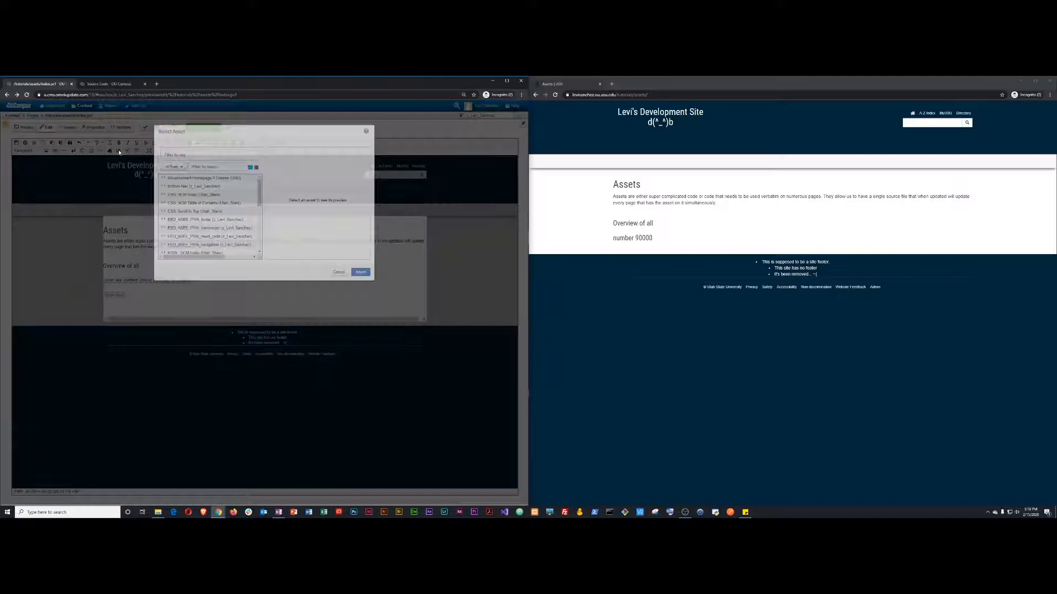
click(217, 166)
text(h)
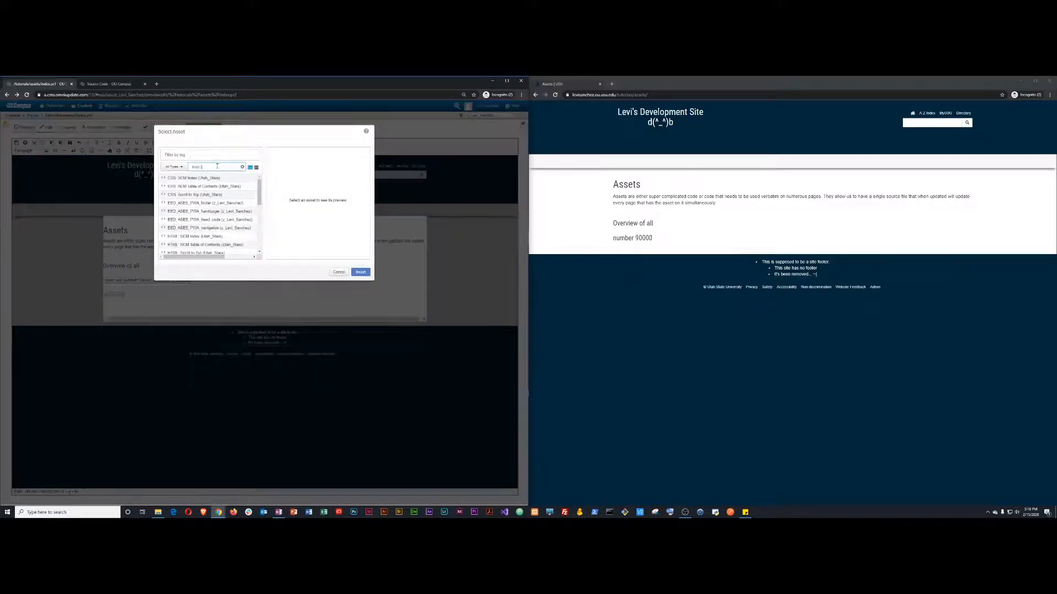
text(ource)
click(220, 178)
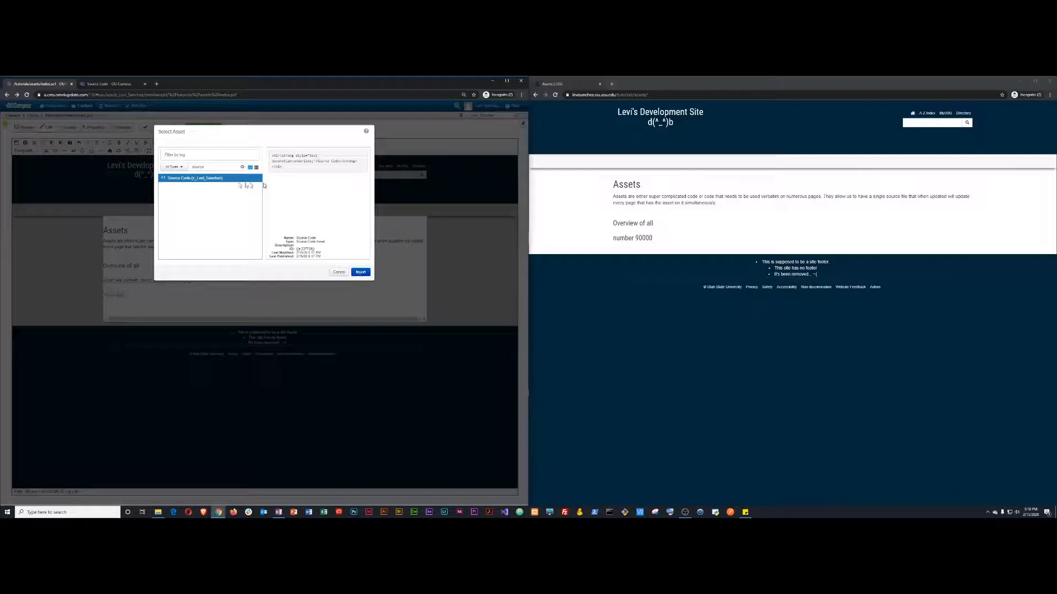
click(360, 272)
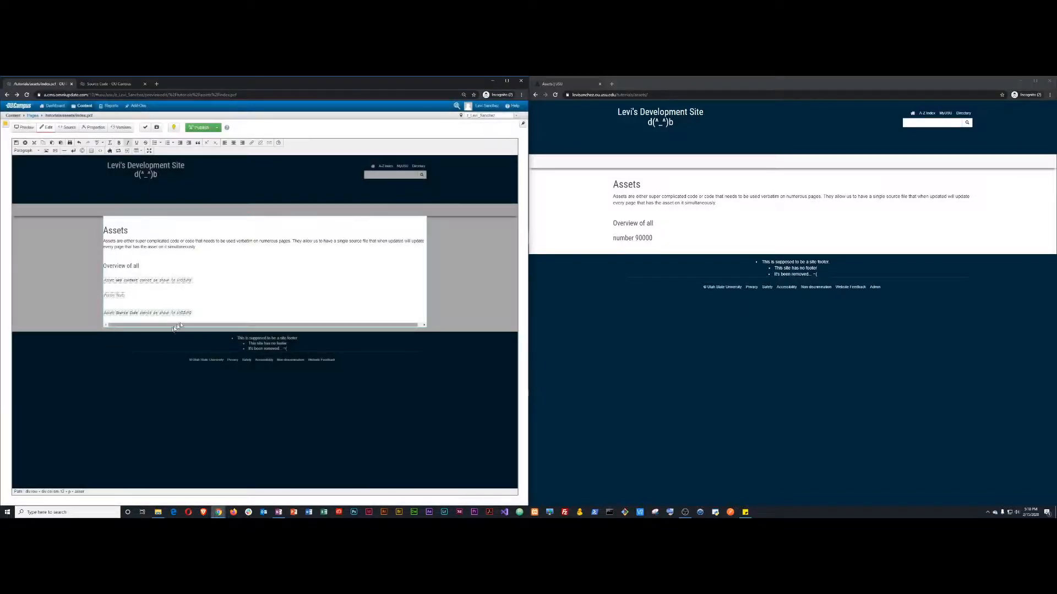
click(25, 142)
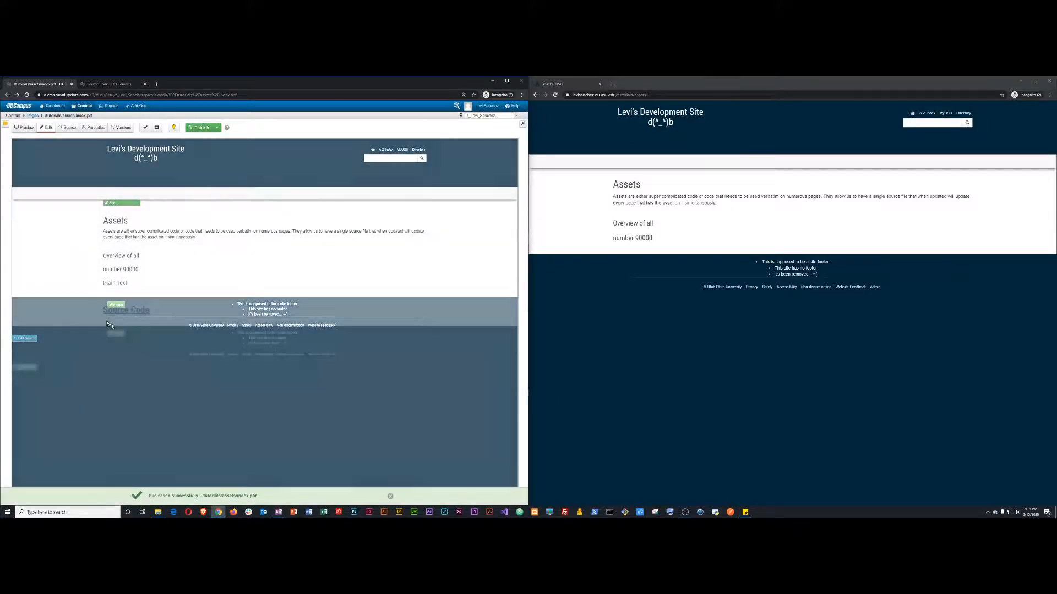
mouse_move(105, 310)
mouse_down()
mouse_move(152, 310)
mouse_move(103, 310)
mouse_up()
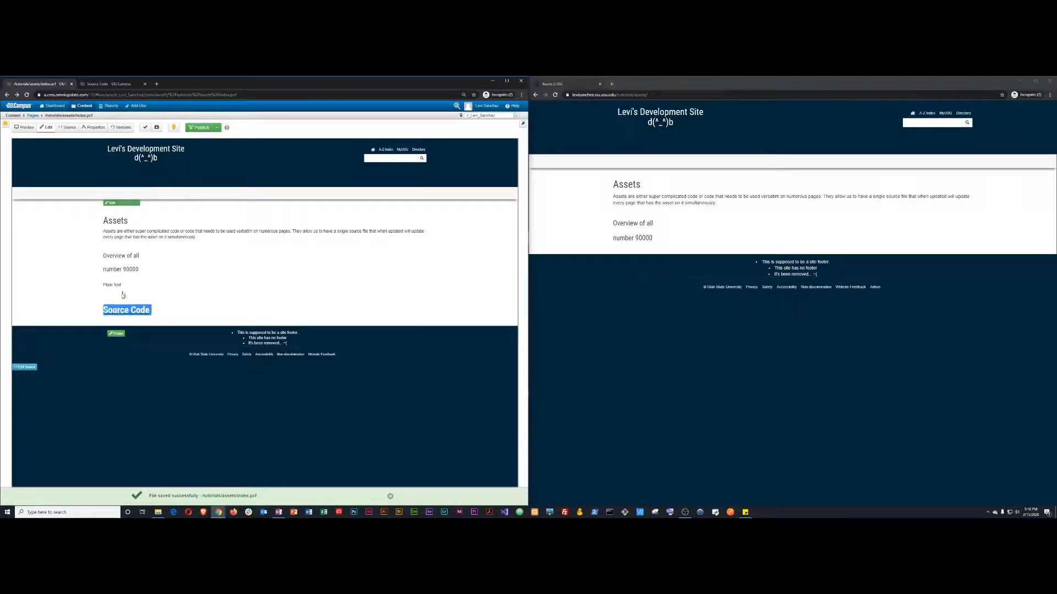
double_click(116, 310)
double_click(141, 309)
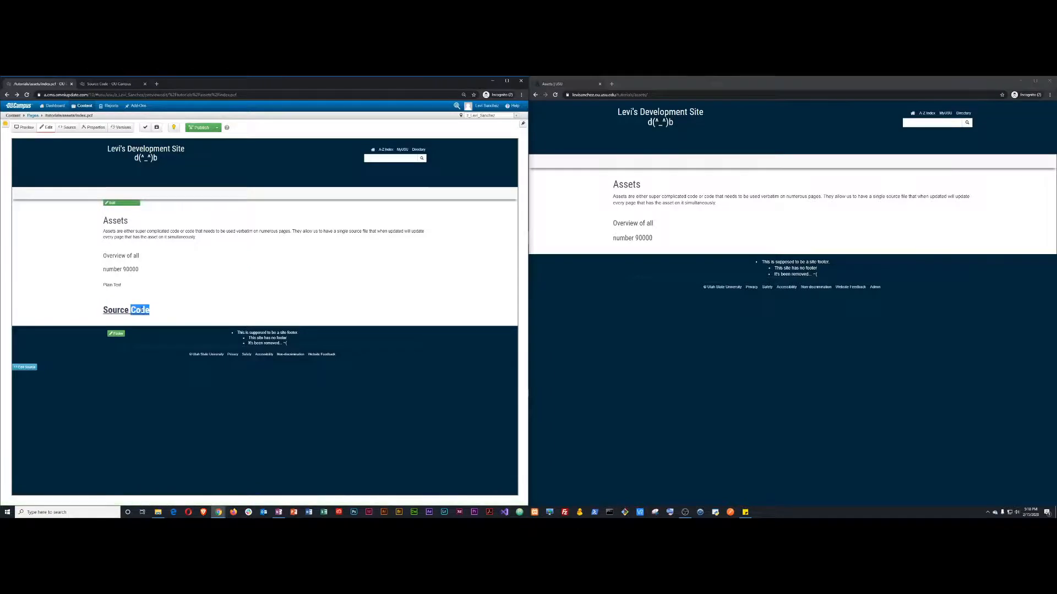
click(131, 310)
Step: Remove the inline style attribute from the strong element in the Source Code asset, save it and publish it
click(124, 84)
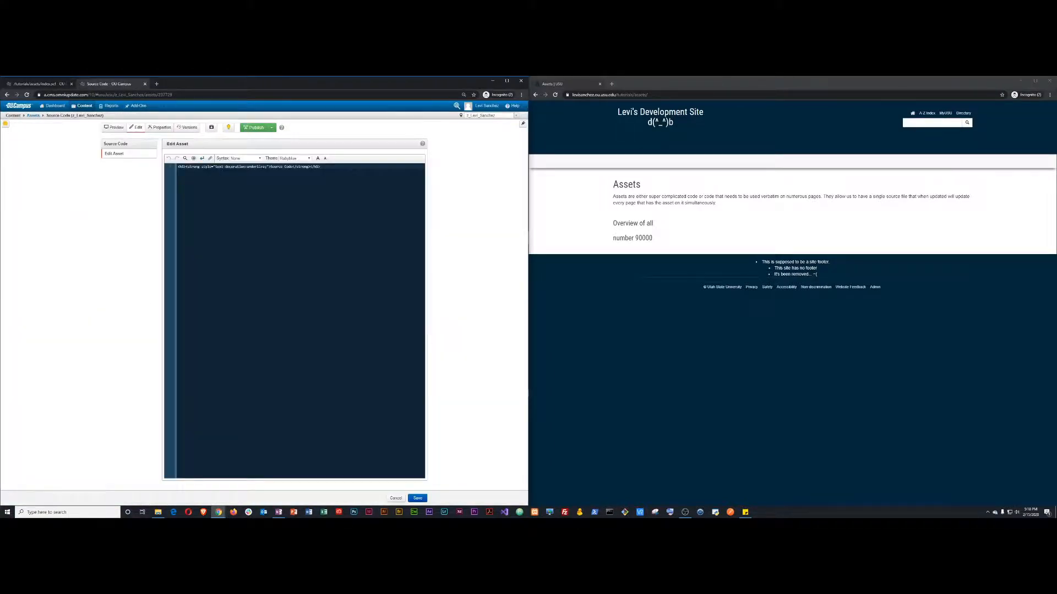
drag(267, 167, 214, 166)
key(BackSpace)
click(260, 168)
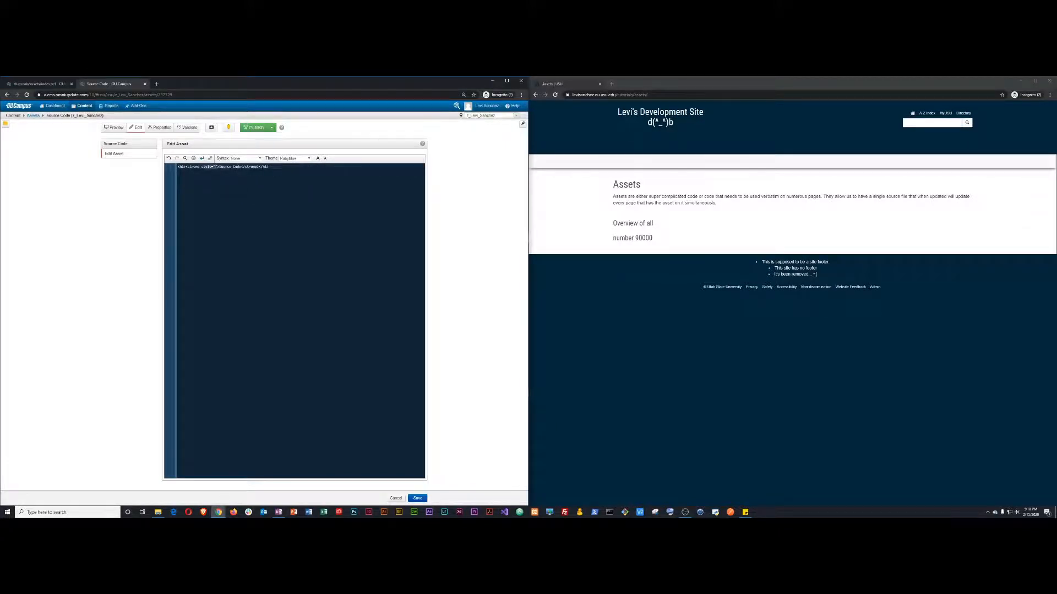
key(BackSpace)
click(418, 498)
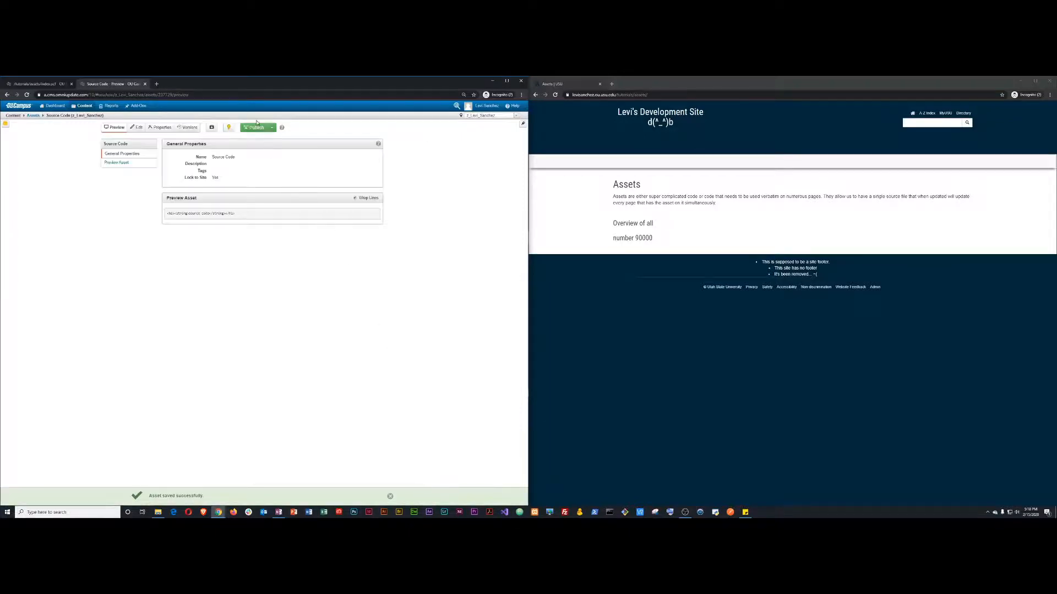
click(257, 128)
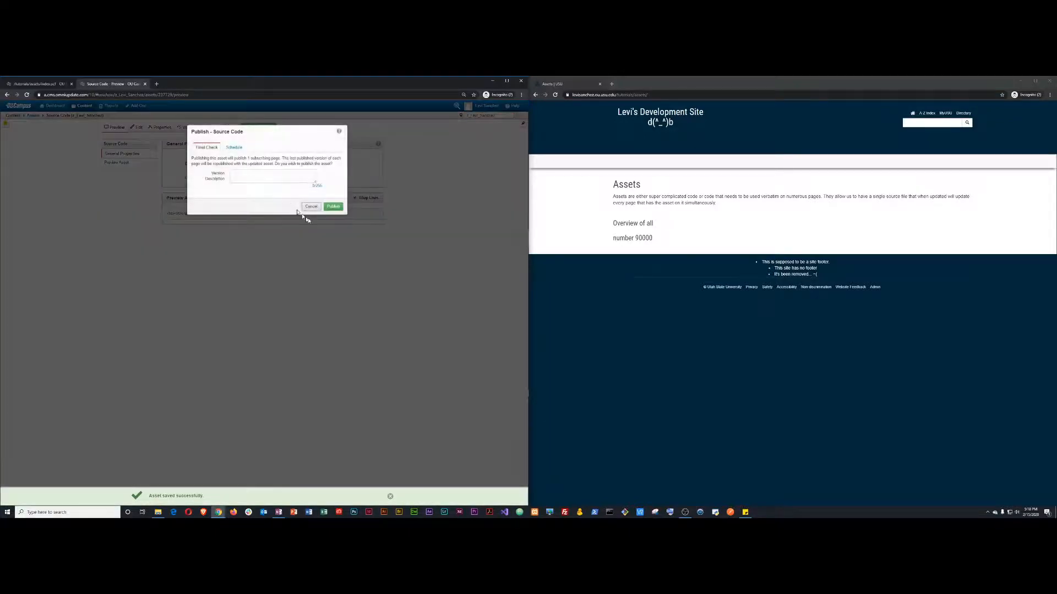
click(332, 204)
Step: Return to the Assets page in the editor and reload it to check the Source Code heading's formatting
click(44, 84)
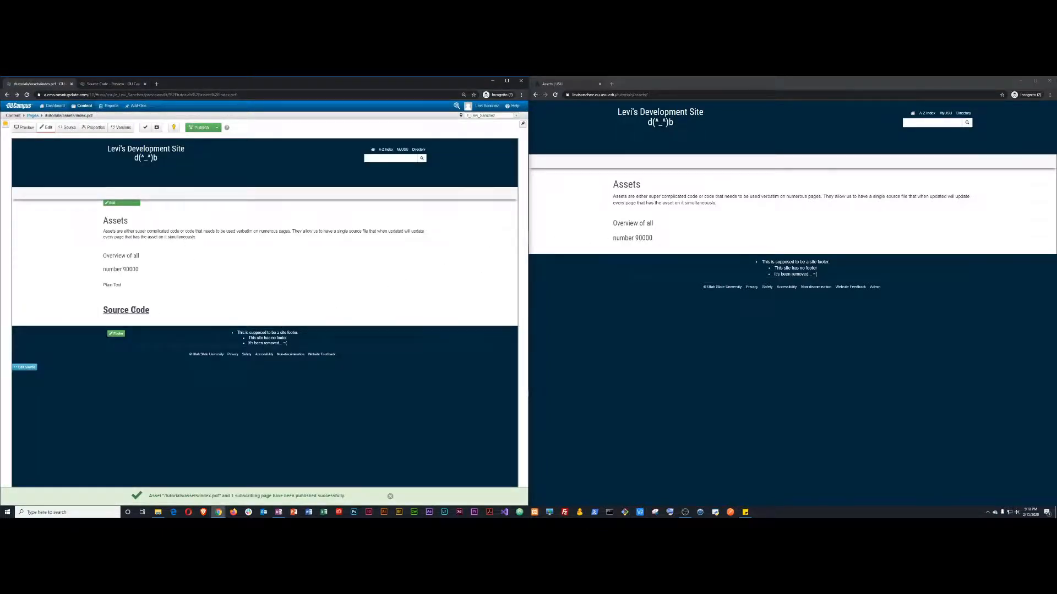
double_click(140, 310)
click(127, 310)
triple_click(127, 310)
click(127, 310)
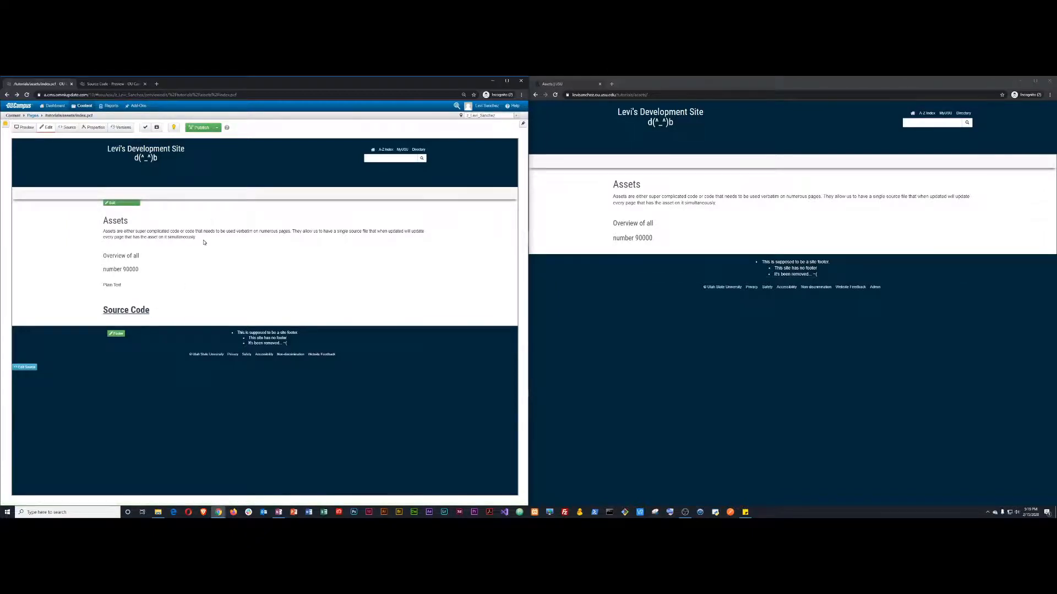
key(F5)
Step: Publish the Assets page and refresh its live version
click(199, 127)
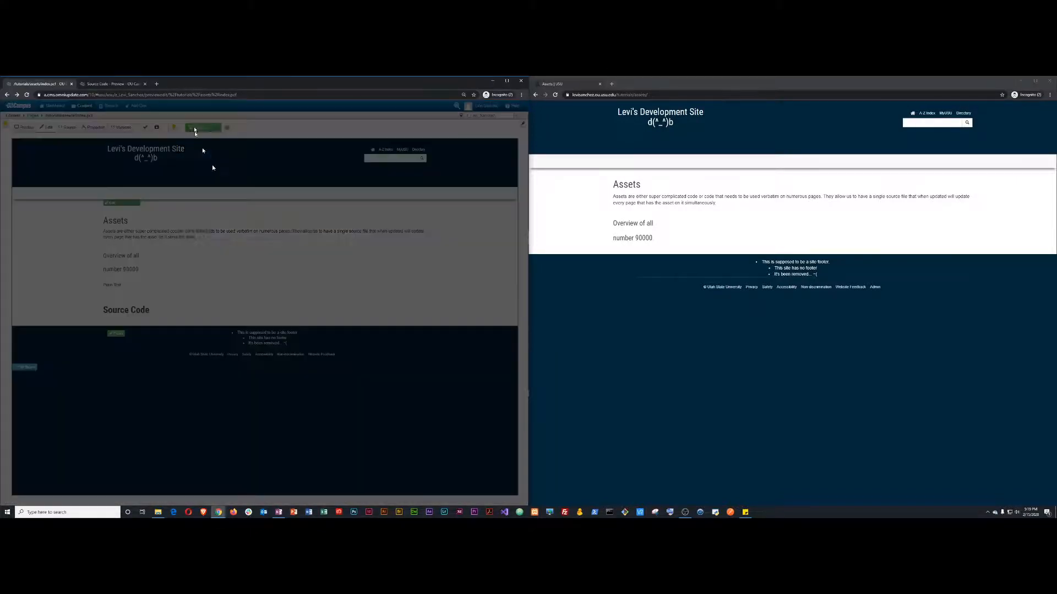
click(333, 274)
click(561, 220)
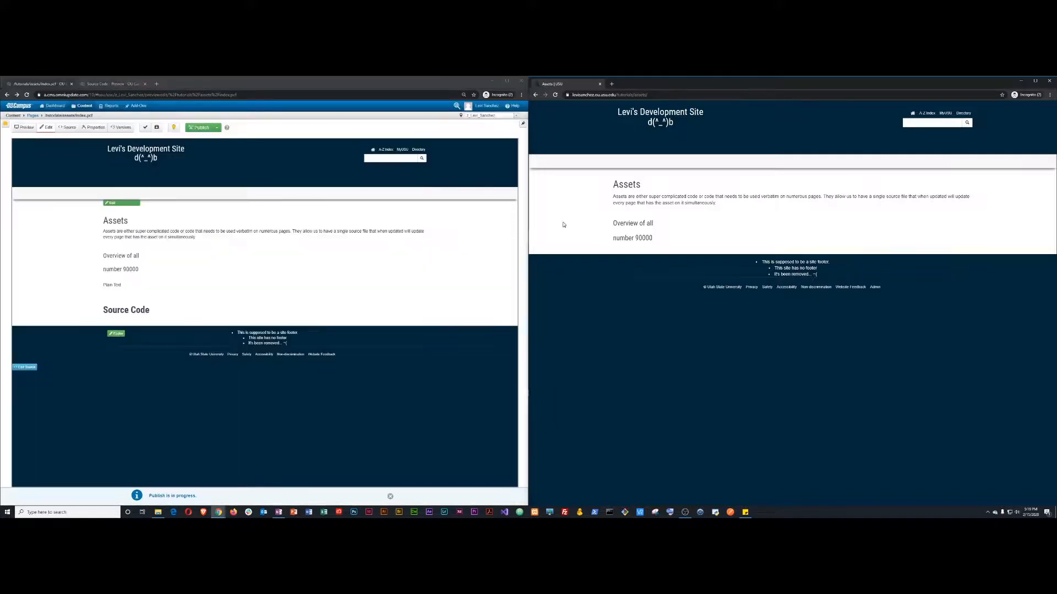
key(F5)
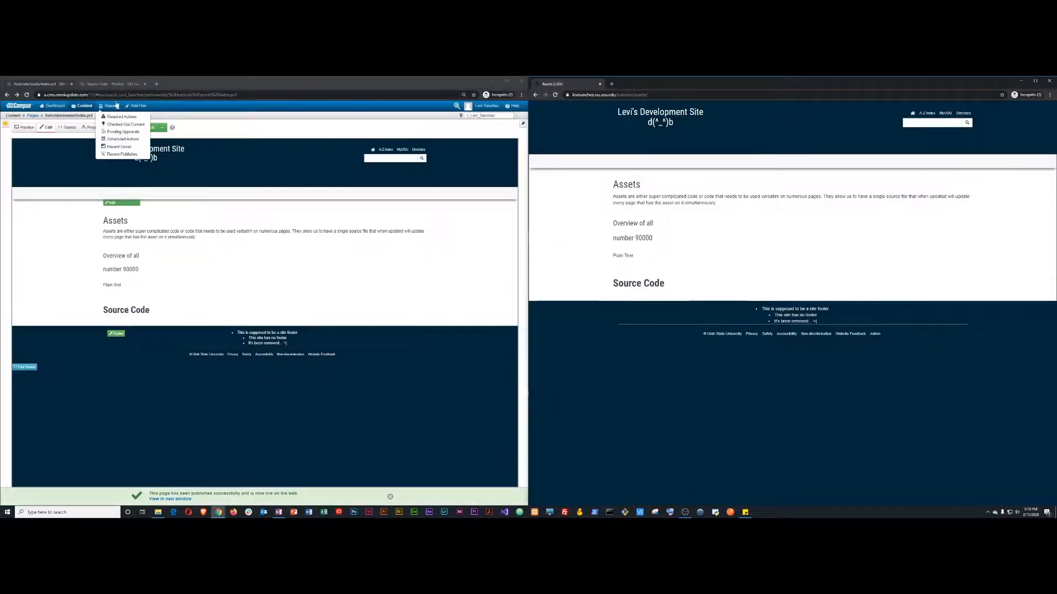
Step: Start a new Image Gallery asset from the asset list and name it "Image Gallery"
click(107, 84)
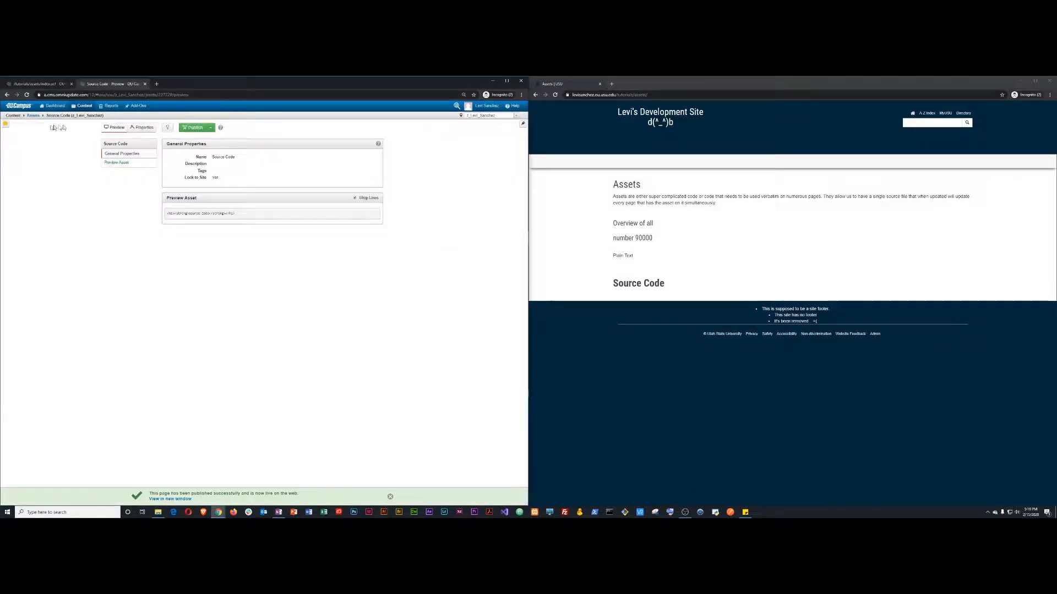
click(33, 117)
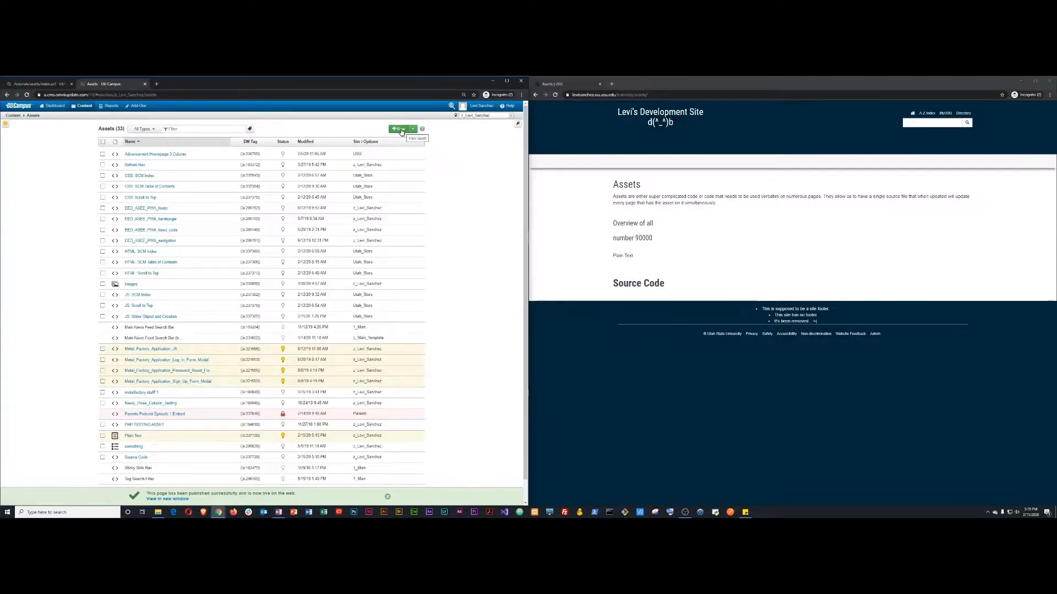
click(401, 128)
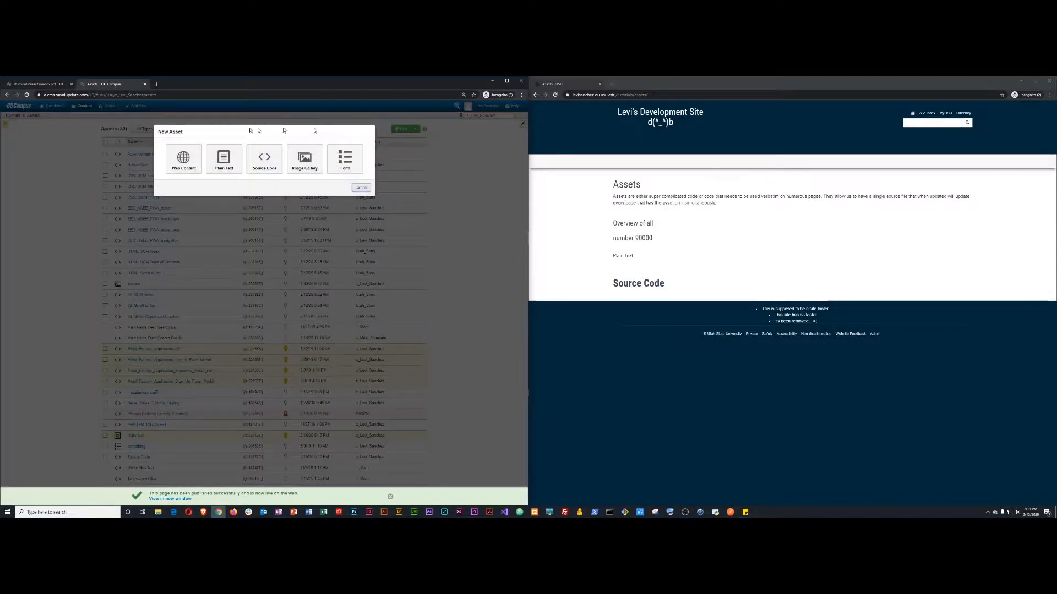
click(303, 160)
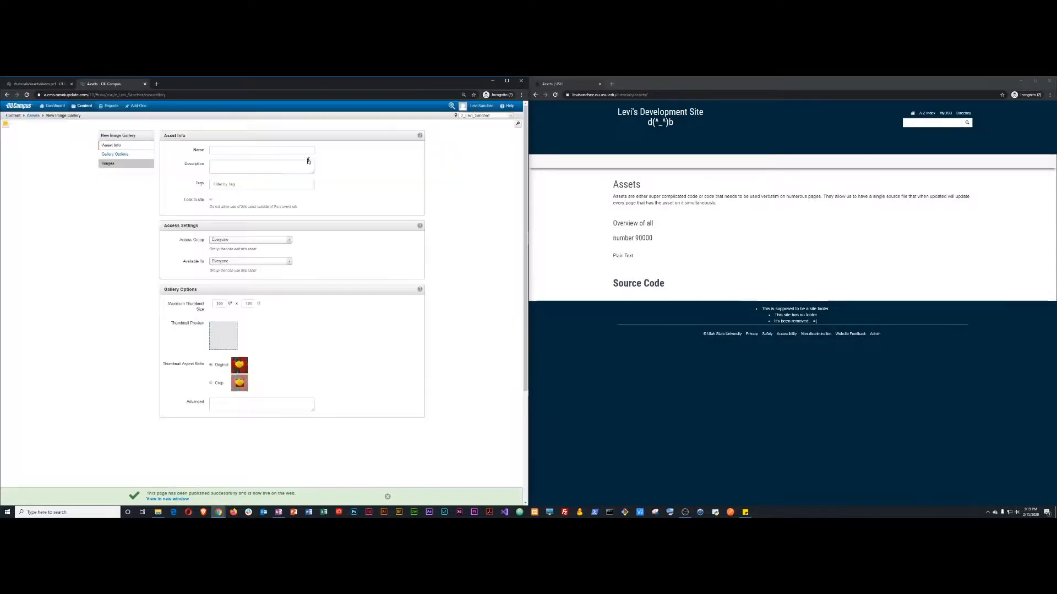
click(221, 148)
text(Image Gallery)
key(Tab)
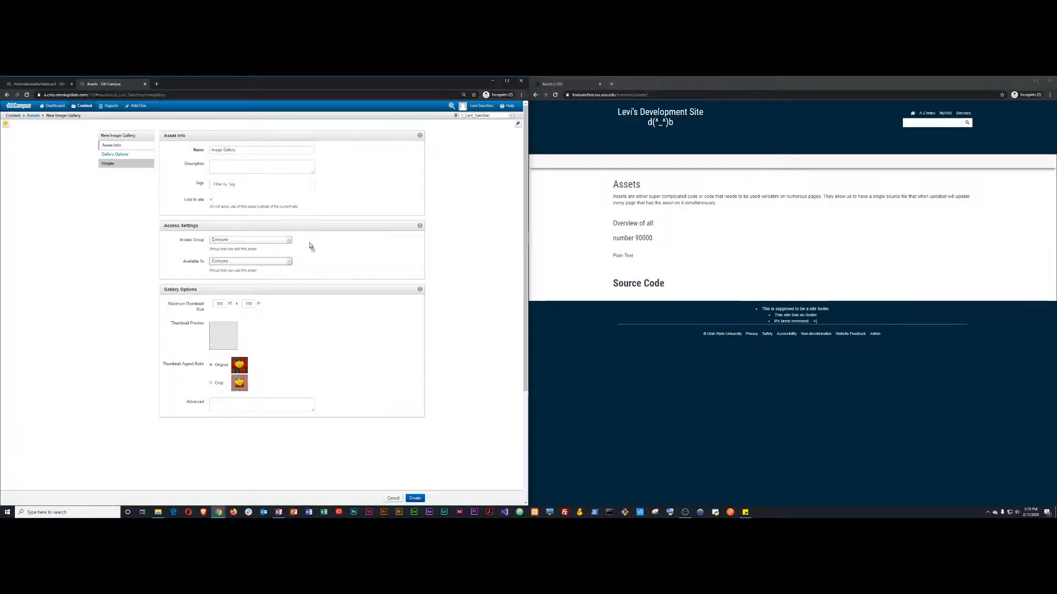
Step: Set both the access group and the availability of the new Image Gallery asset to the author's own user group
click(272, 242)
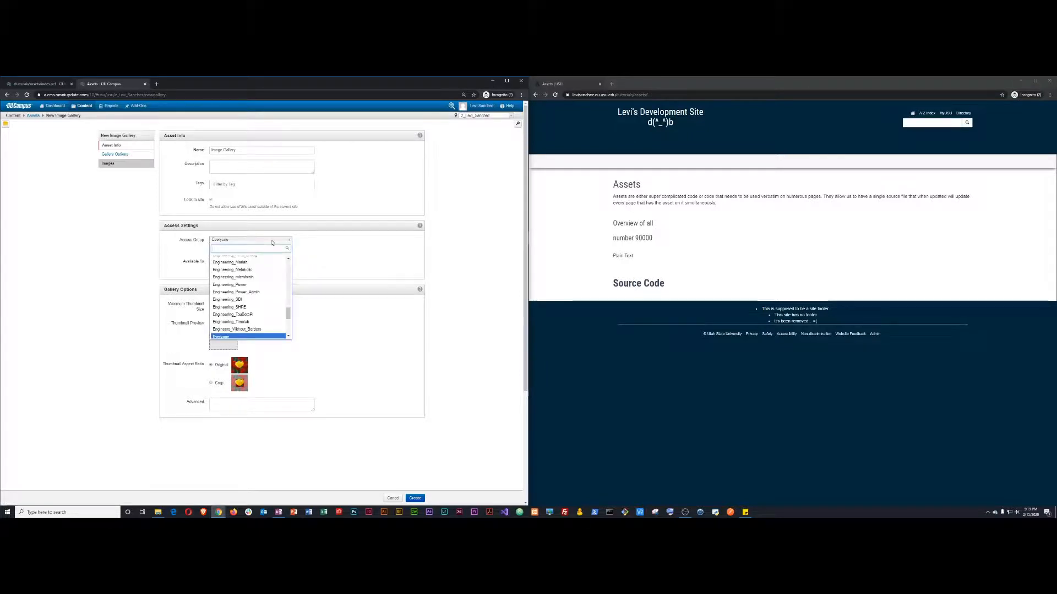
text(levi)
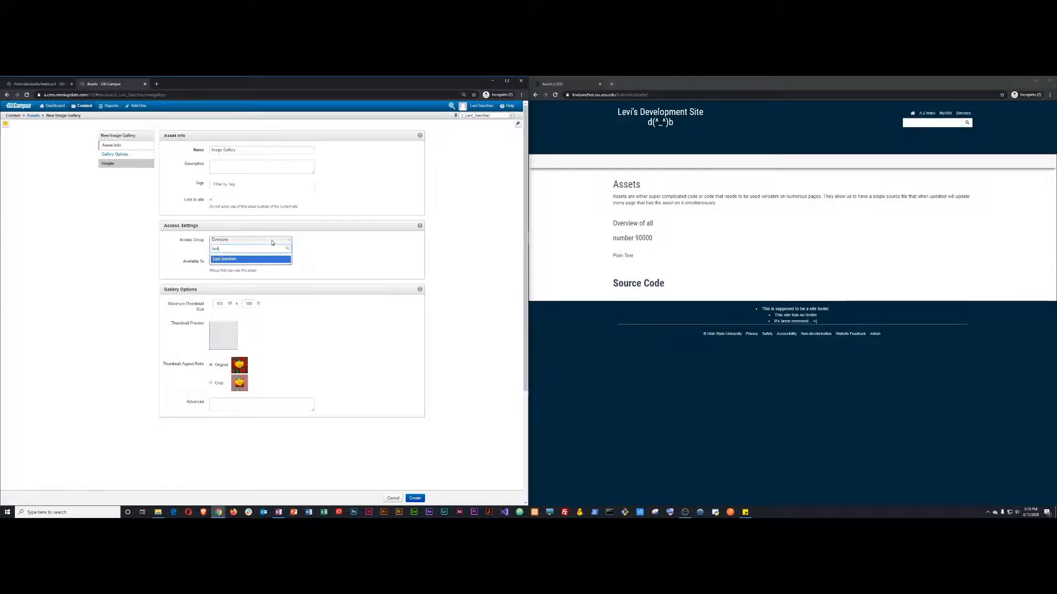
click(232, 260)
click(232, 262)
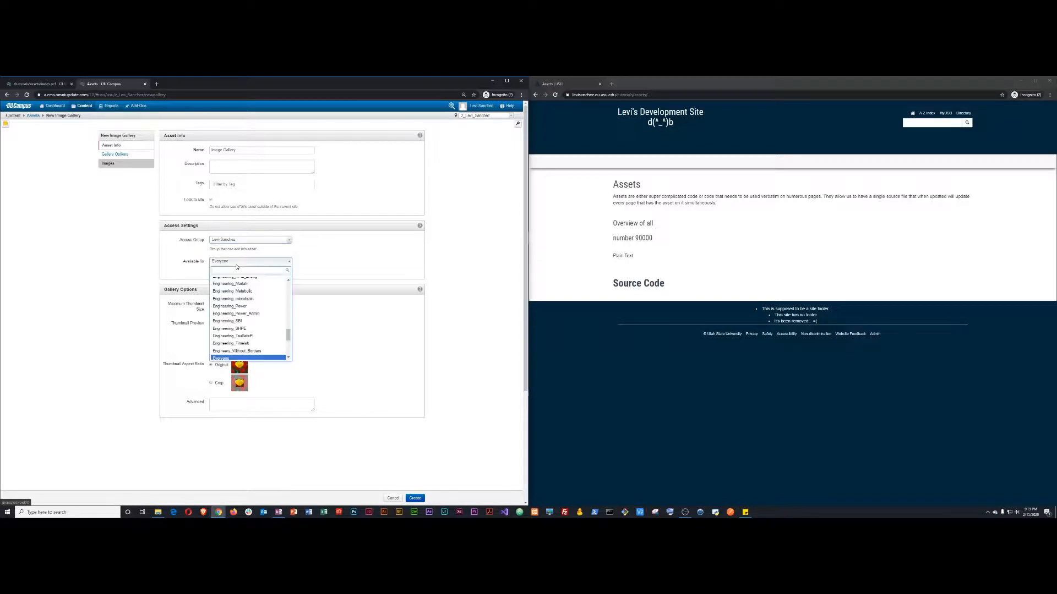
text(levi)
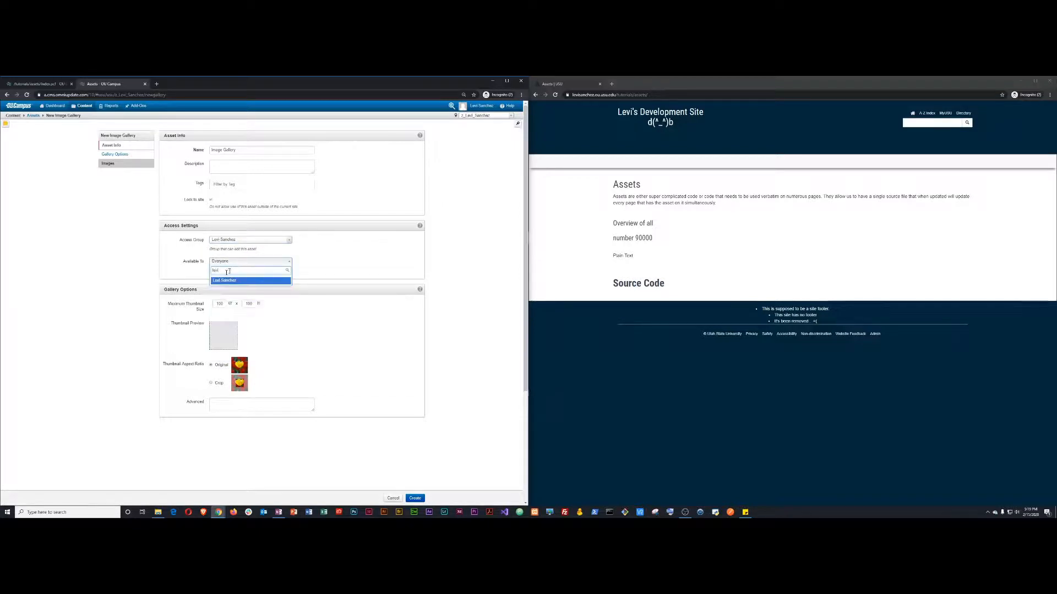
click(228, 281)
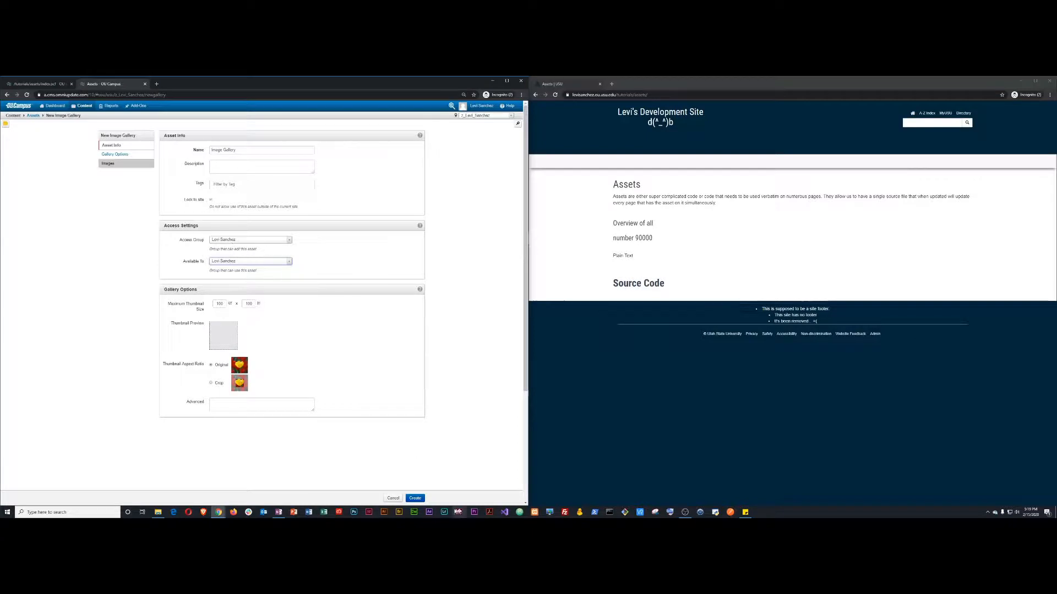
Step: Create the Image Gallery asset, add the images acetylene-torch.png, big-mig-welder.png and manual-mill-3.png to it, and save it
click(411, 499)
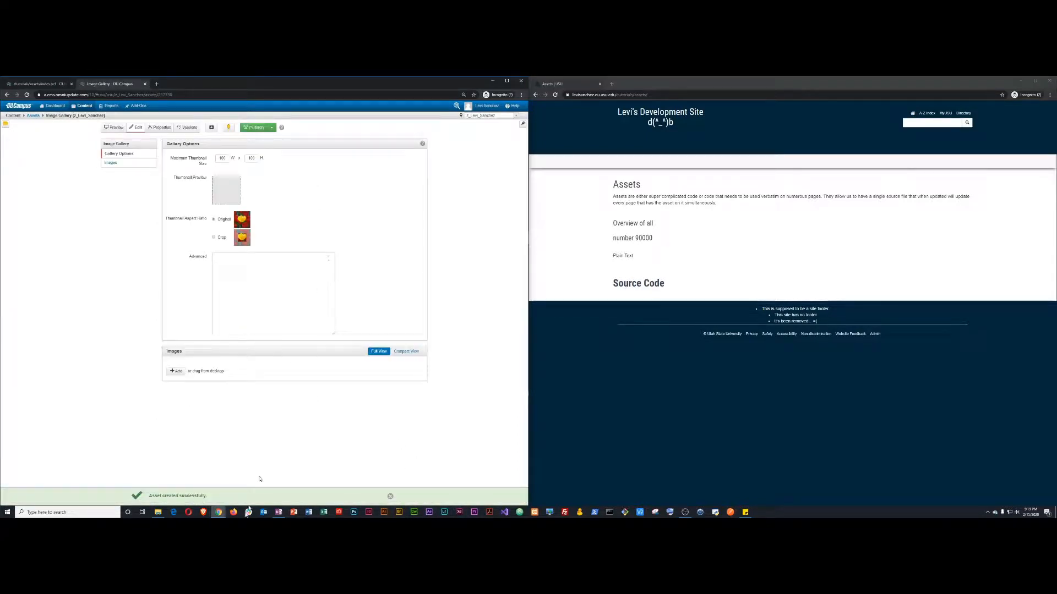
click(175, 371)
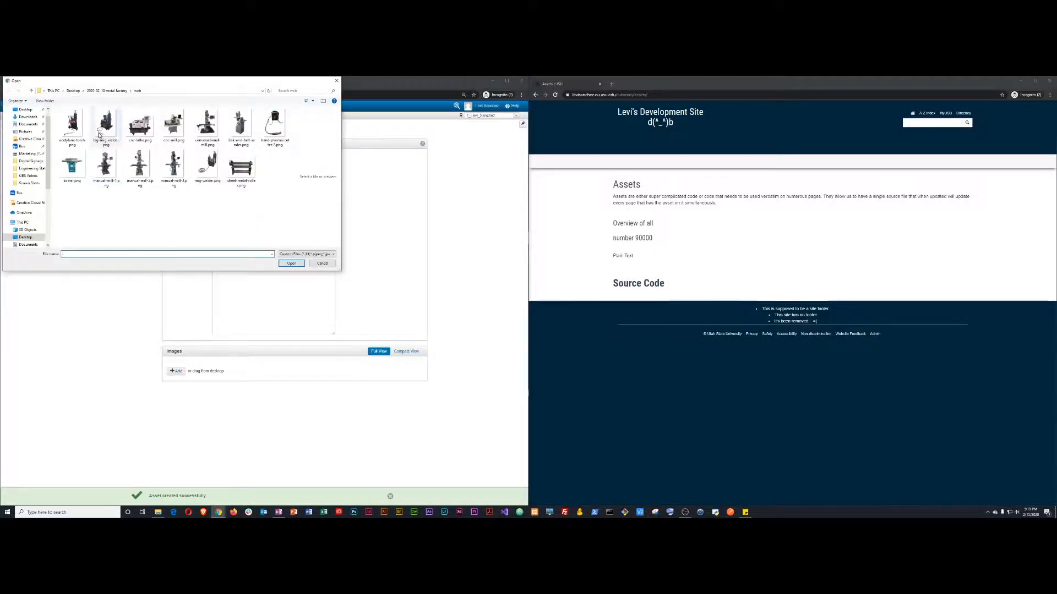
click(73, 126)
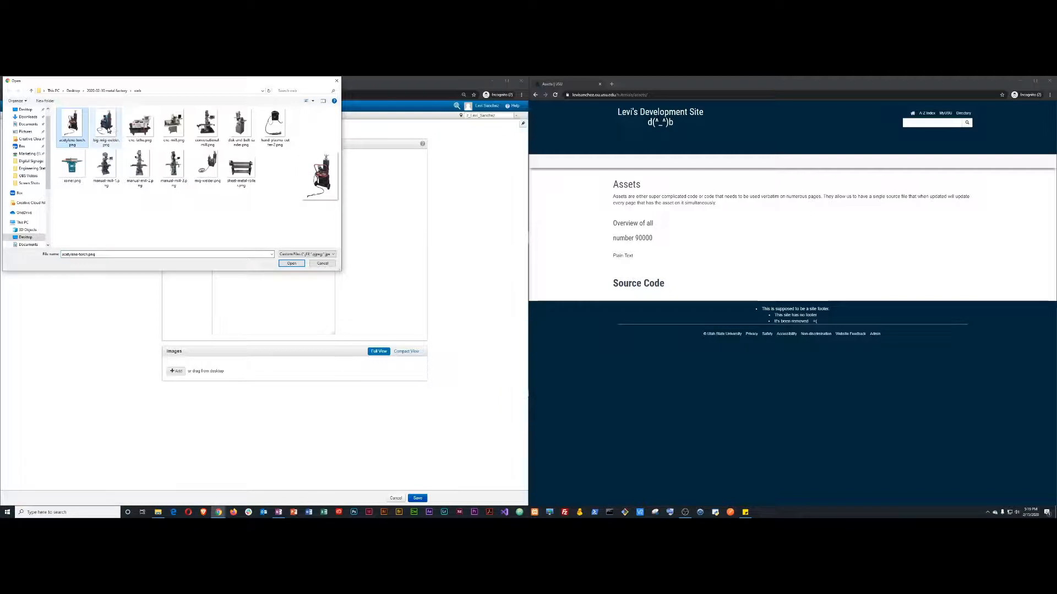
ctrl+click(109, 128)
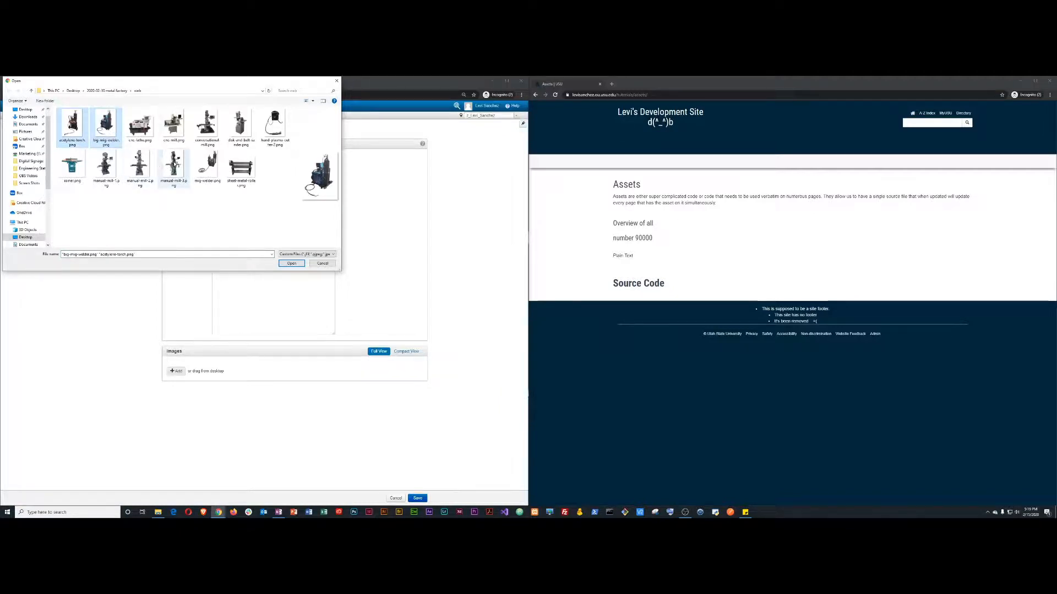
ctrl+click(174, 164)
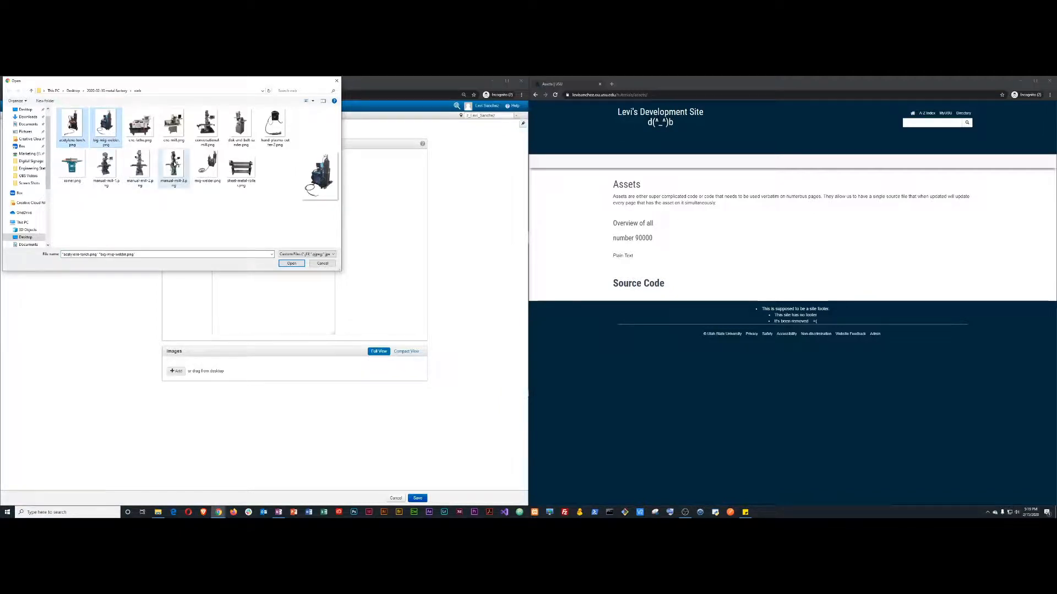
click(291, 264)
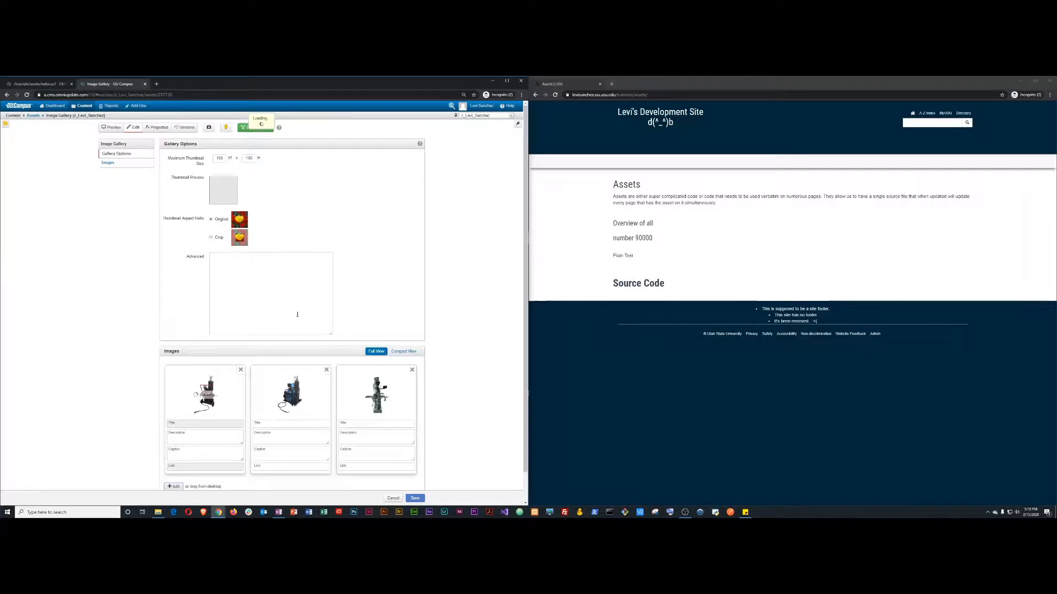
scroll(297, 315, down, 1)
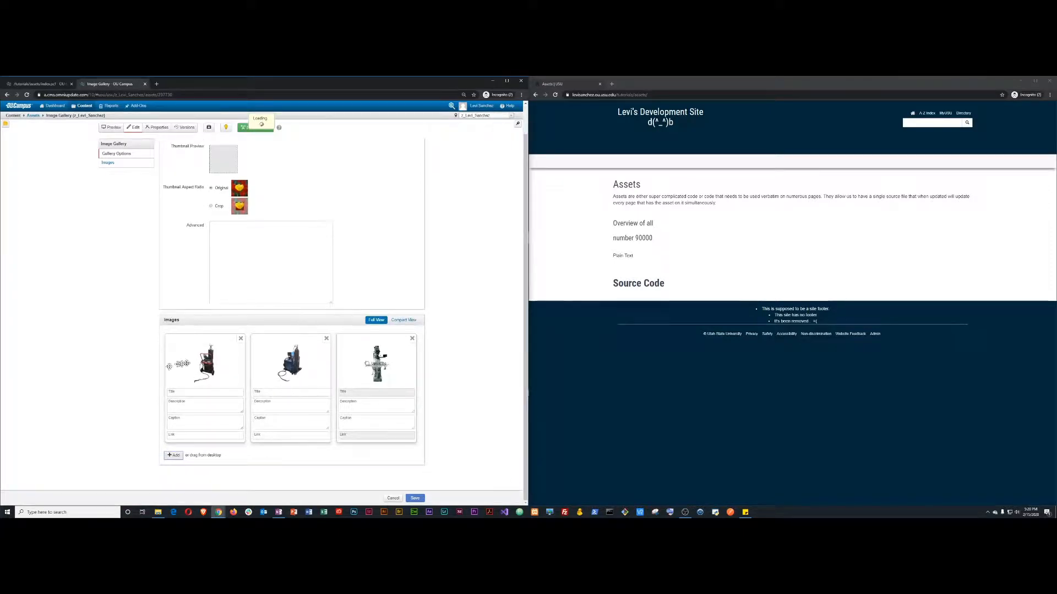
click(415, 498)
Step: Review the saved Image Gallery asset's preview, publish the asset and check it in
scroll(222, 298, down, 7)
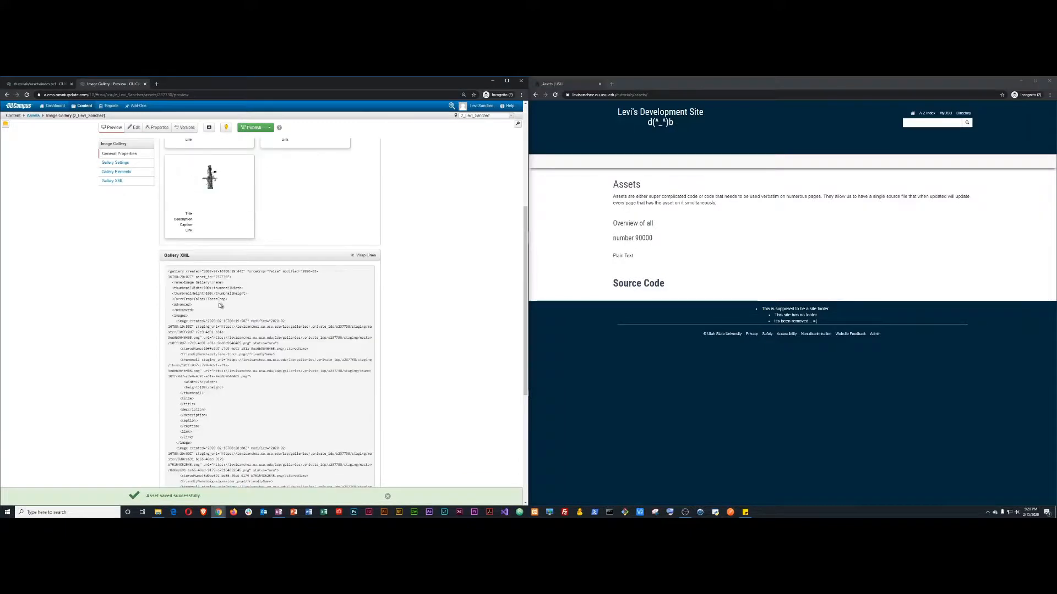
scroll(221, 304, up, 7)
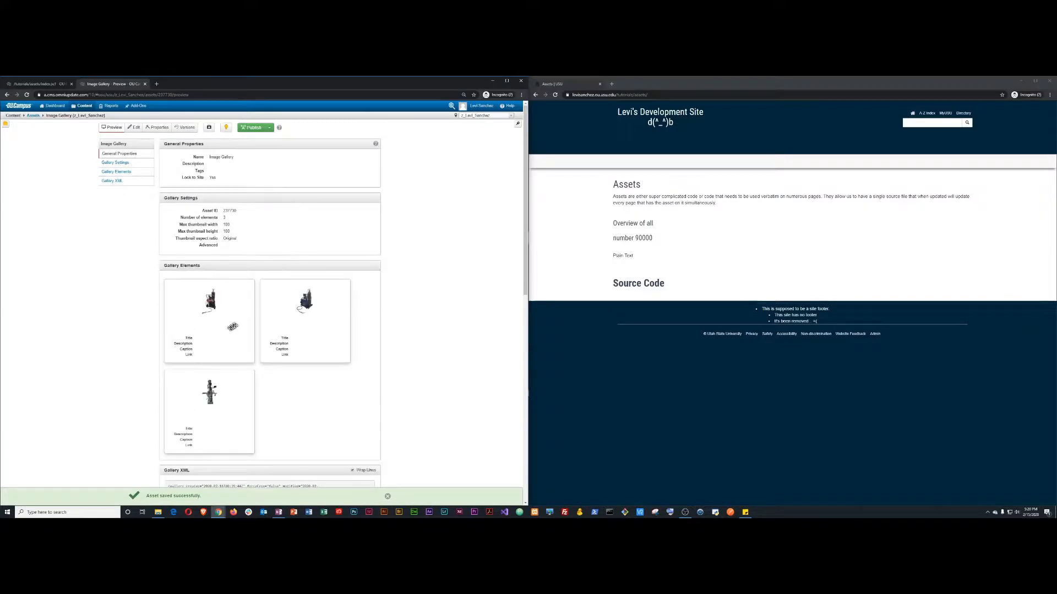
click(252, 127)
click(333, 201)
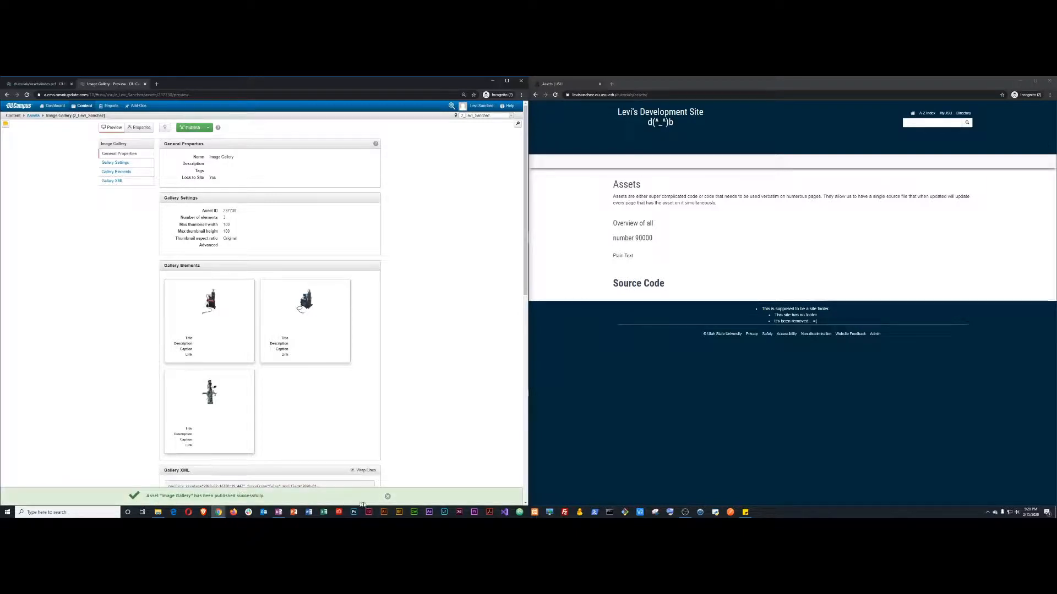
click(388, 498)
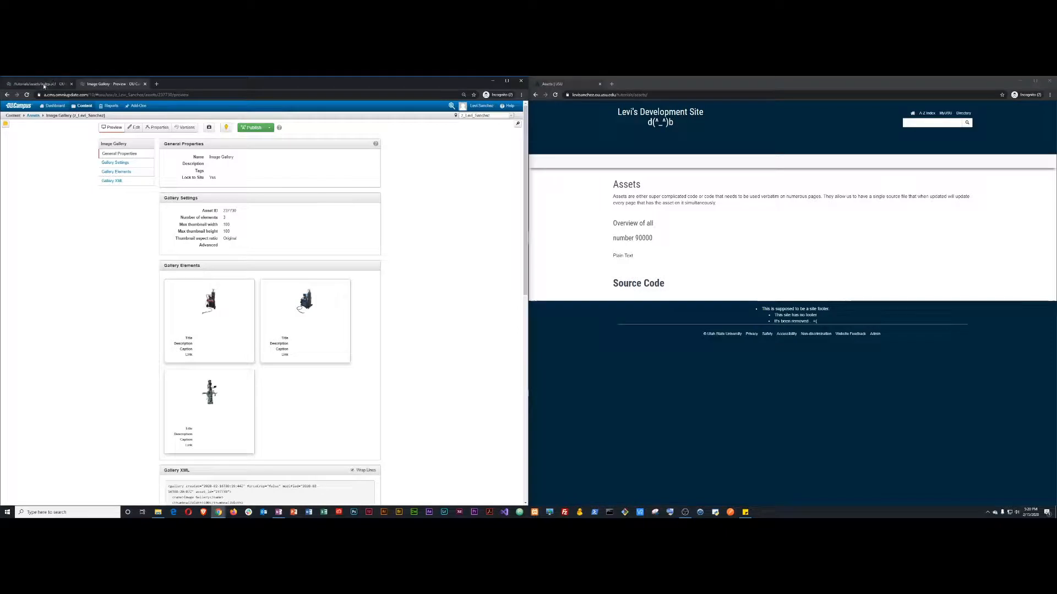
click(226, 128)
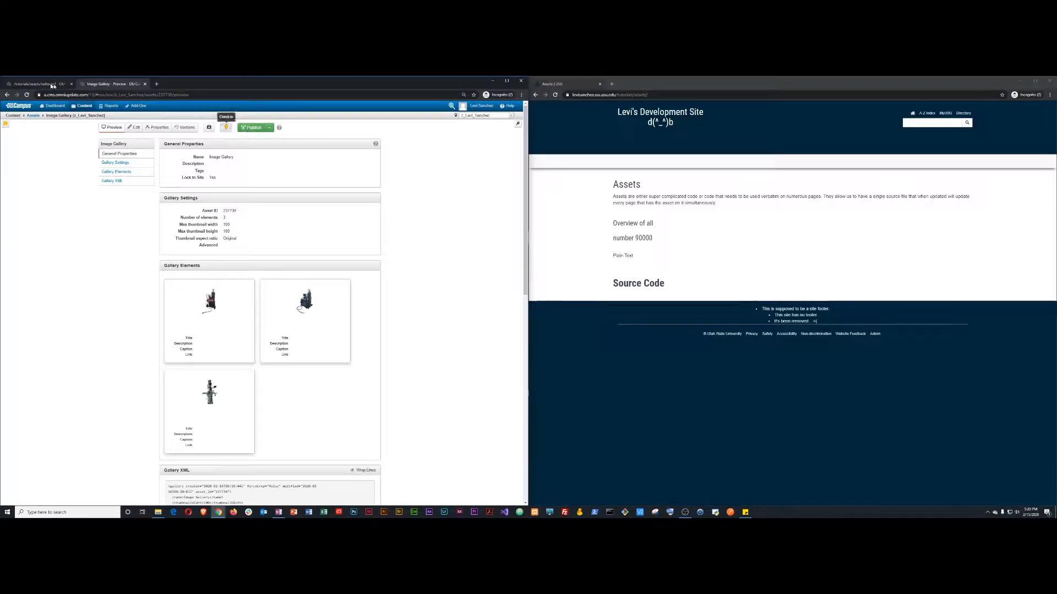
Step: Open the Assets page's main content for editing and add a new line below the Source Code asset
click(52, 84)
click(129, 203)
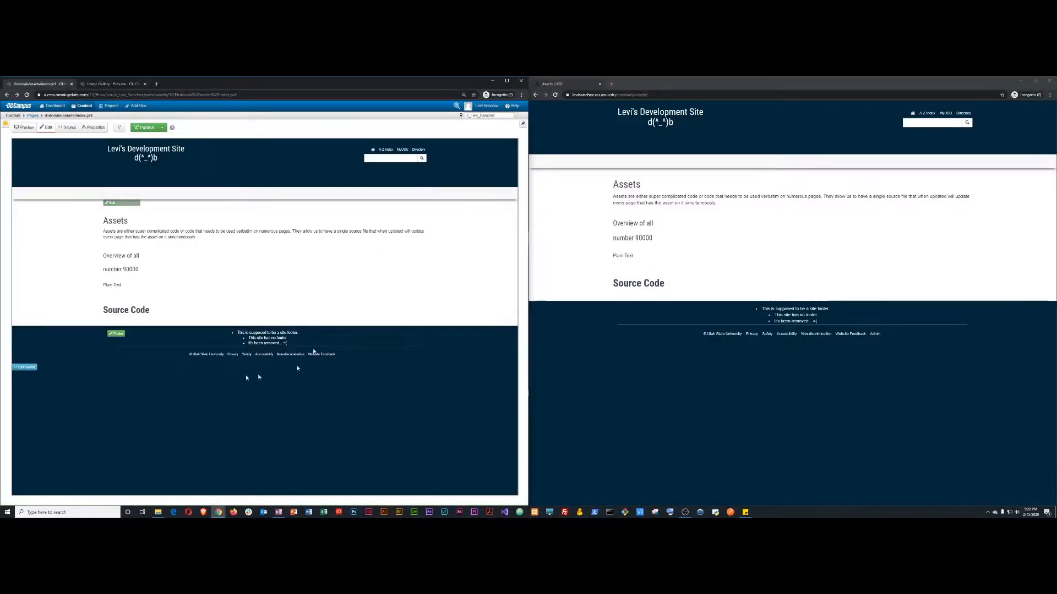
click(205, 311)
key(Return)
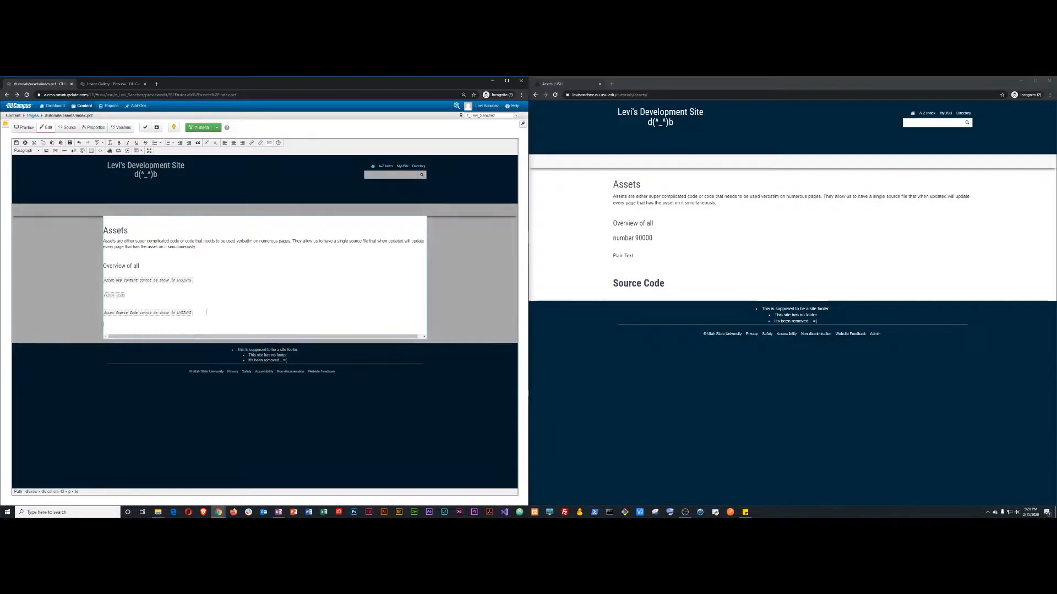
Step: Filter the assets to the Image Gallery type, insert the "Image Gallery" asset on the new line and save the page
click(118, 151)
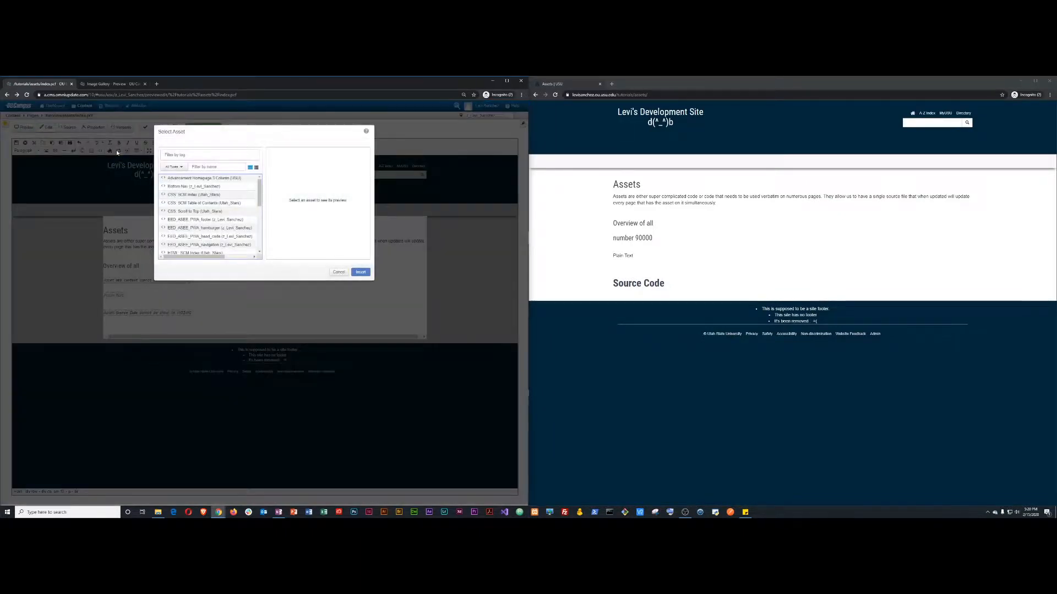
click(173, 167)
click(187, 208)
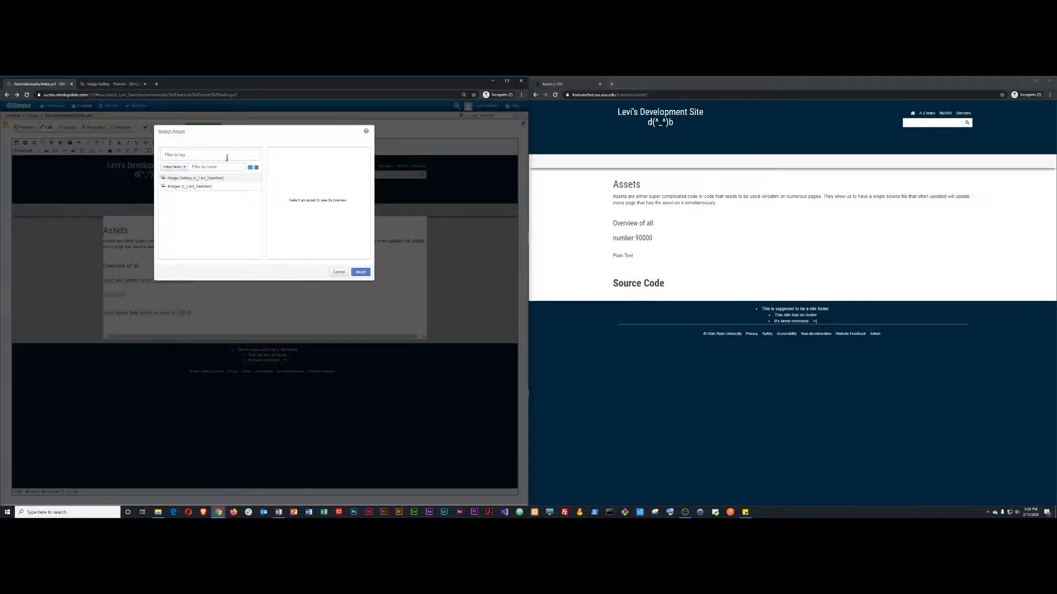
click(209, 178)
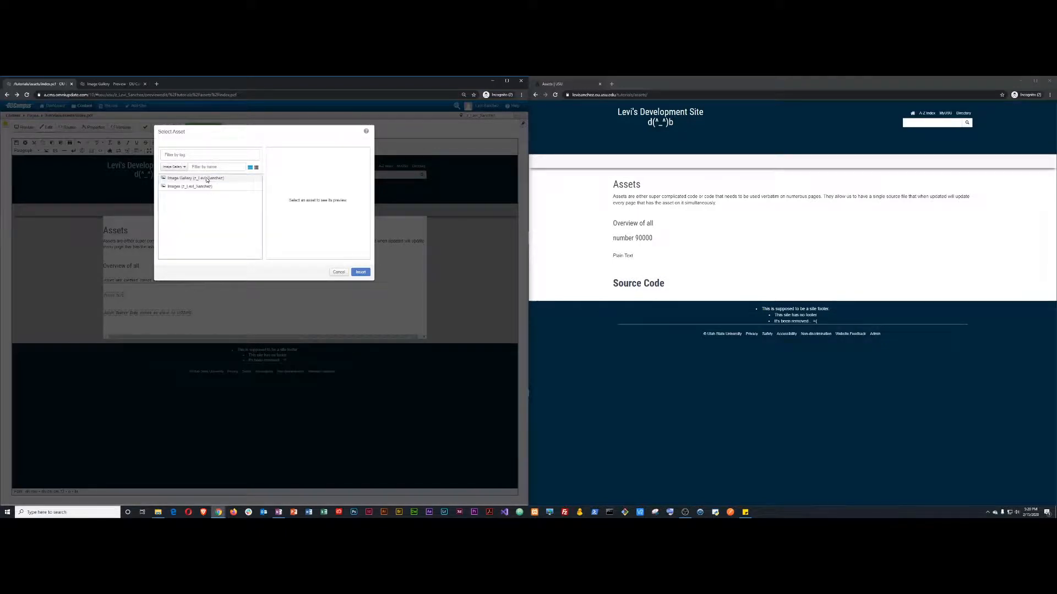
click(361, 272)
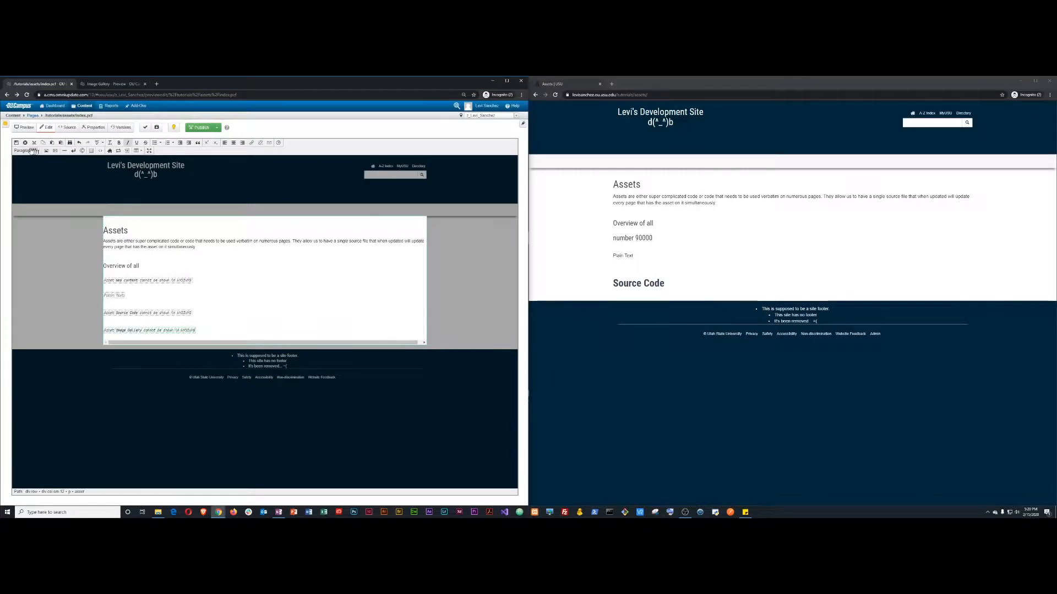
click(16, 143)
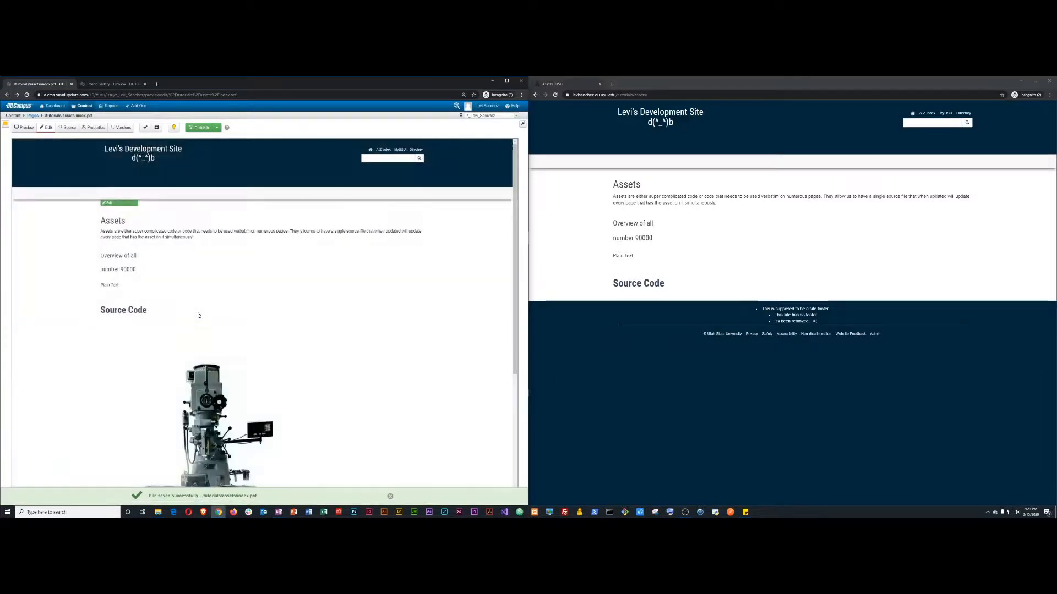
Step: Look over the gallery on the saved Assets page, publish the page and refresh its live version
scroll(187, 375, down, 2)
scroll(188, 375, down, 3)
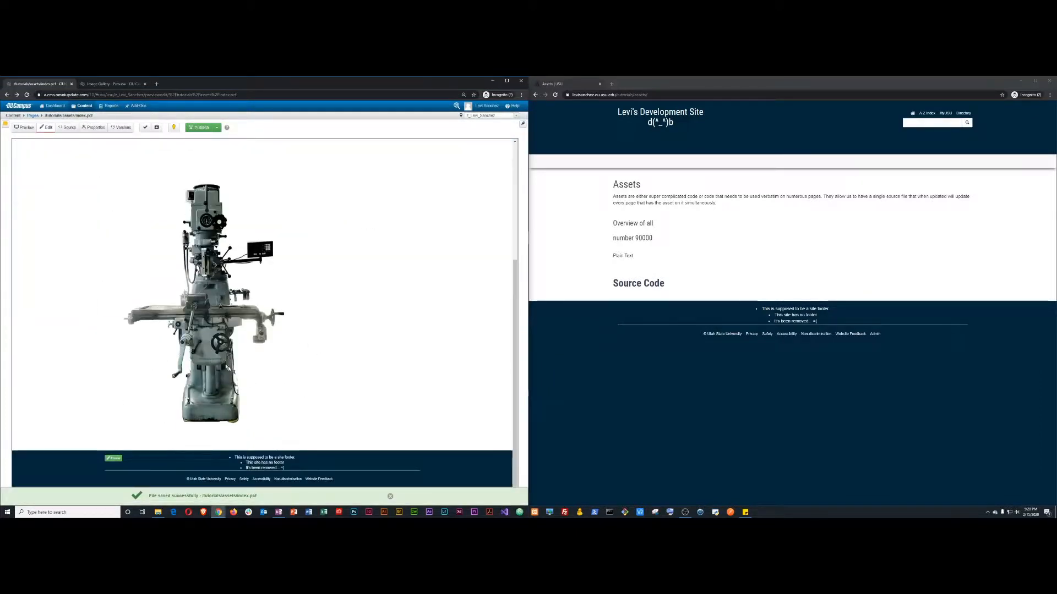
scroll(229, 368, up, 3)
scroll(322, 330, down, 2)
click(201, 127)
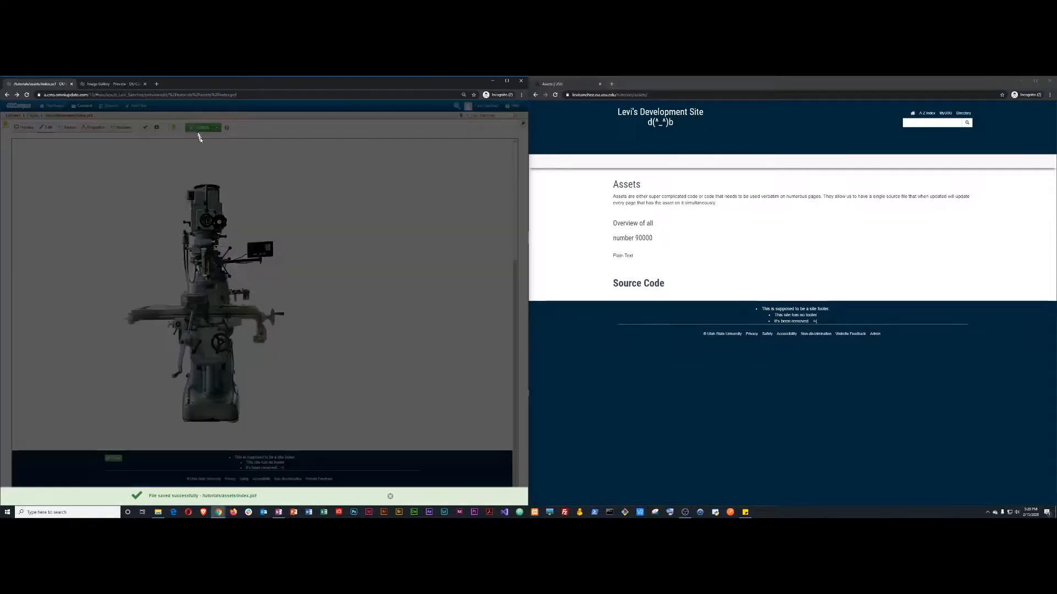
click(333, 273)
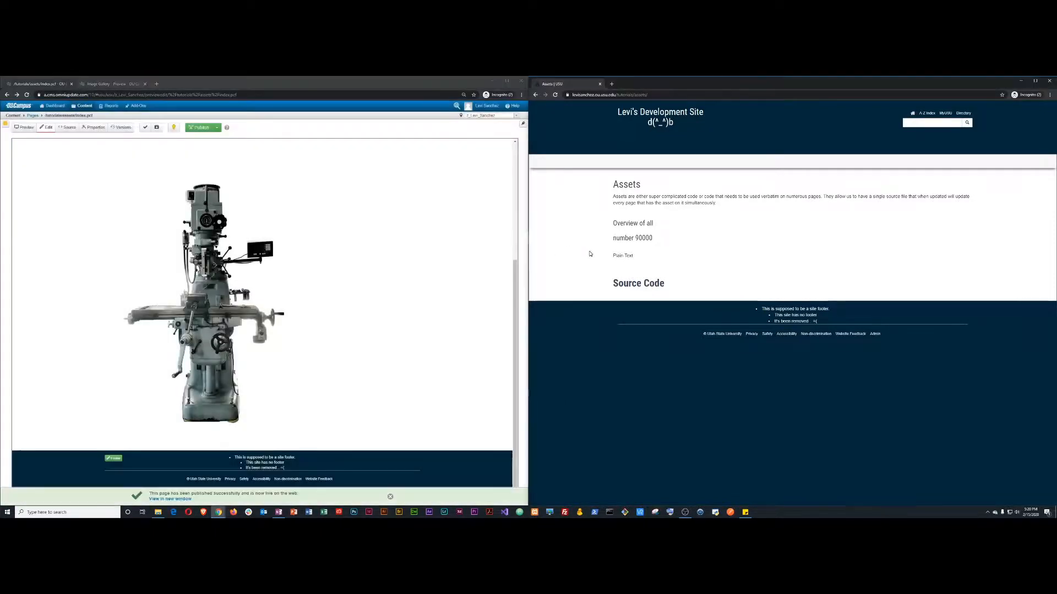
key(F5)
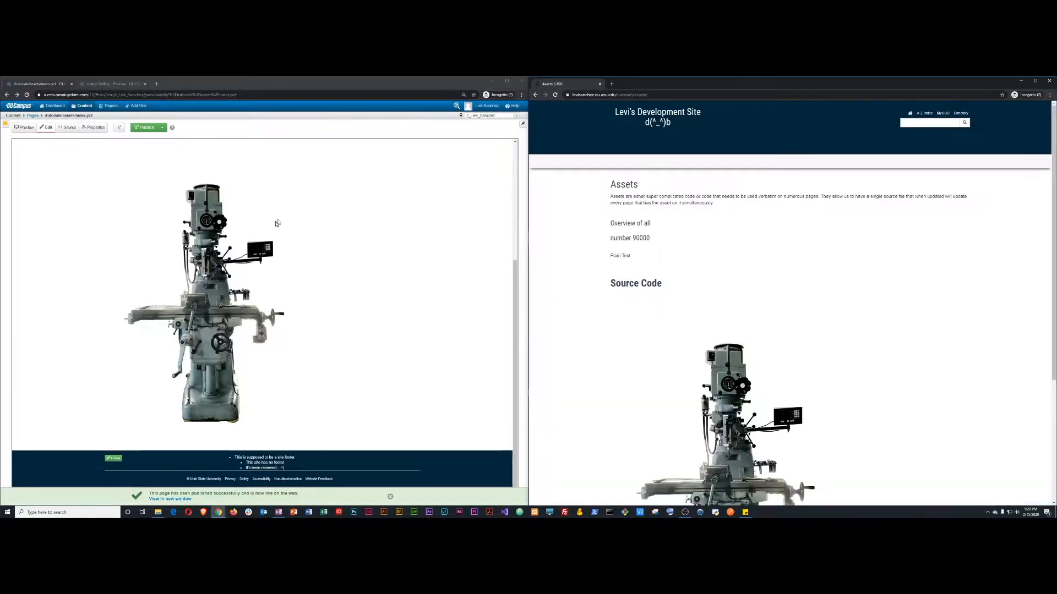
Step: Check out the Assets page, set its Gallery Type property to LightBox Image Gallery and save the parameters
scroll(236, 231, up, 5)
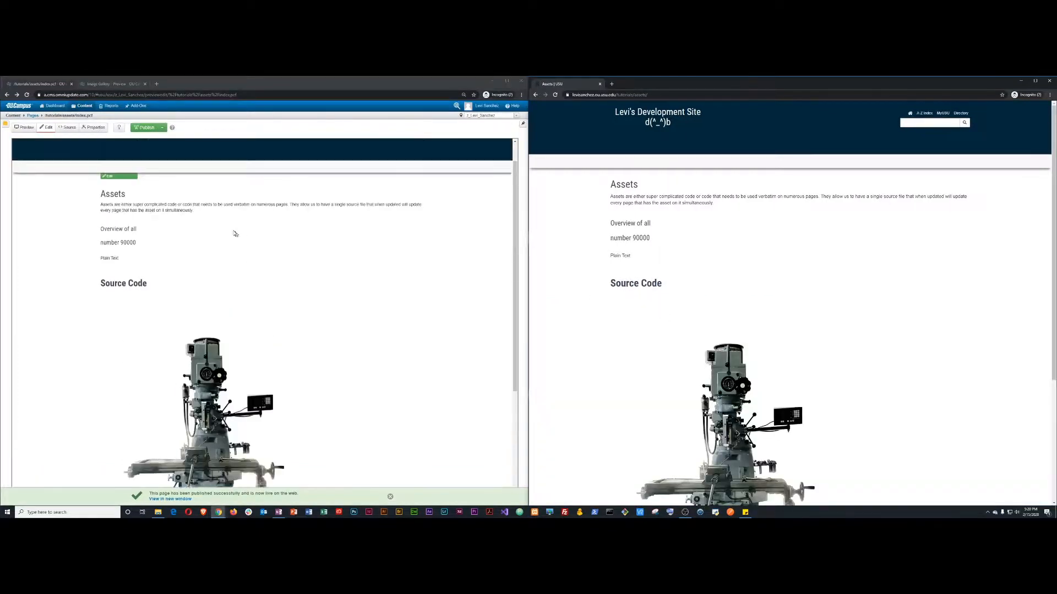
click(122, 131)
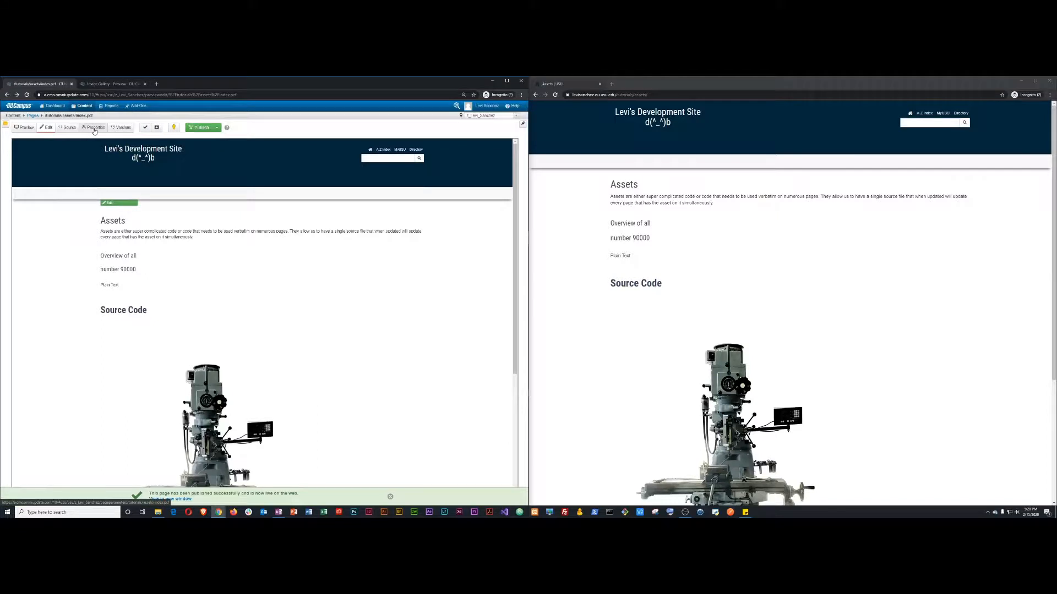
click(95, 128)
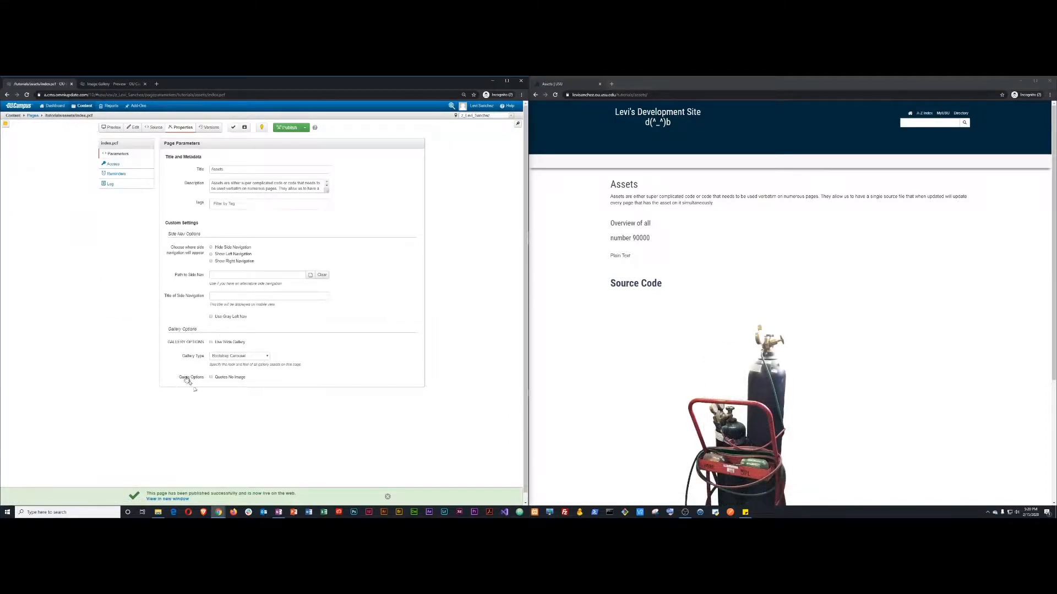
click(262, 358)
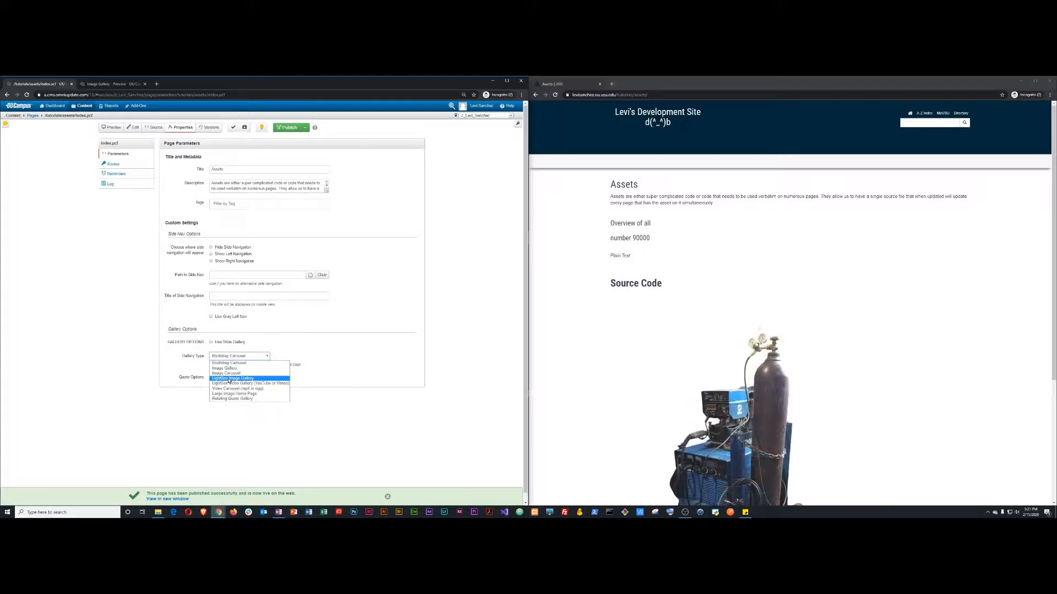
click(230, 379)
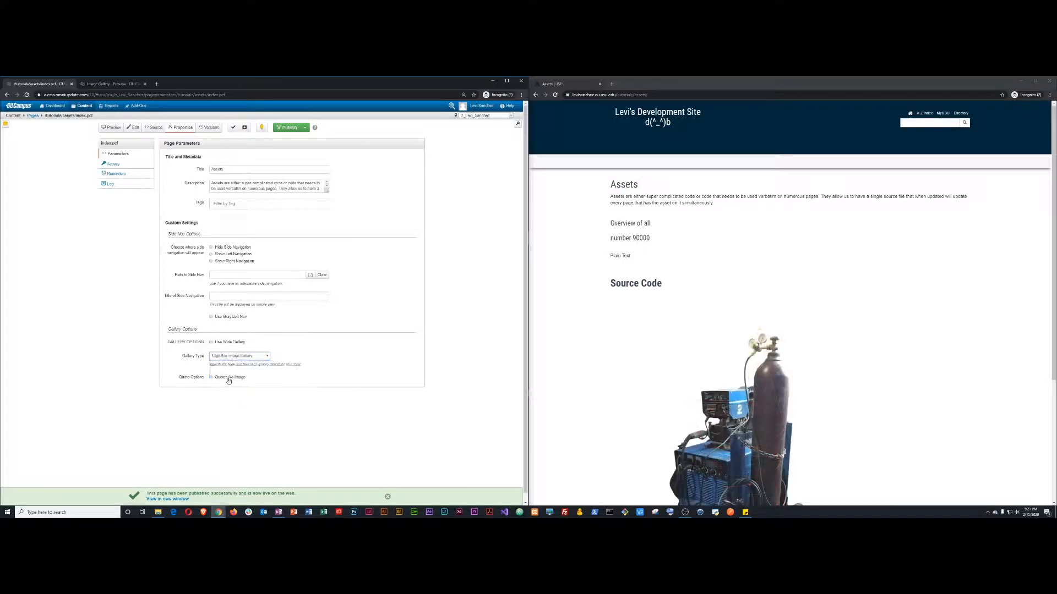
click(388, 498)
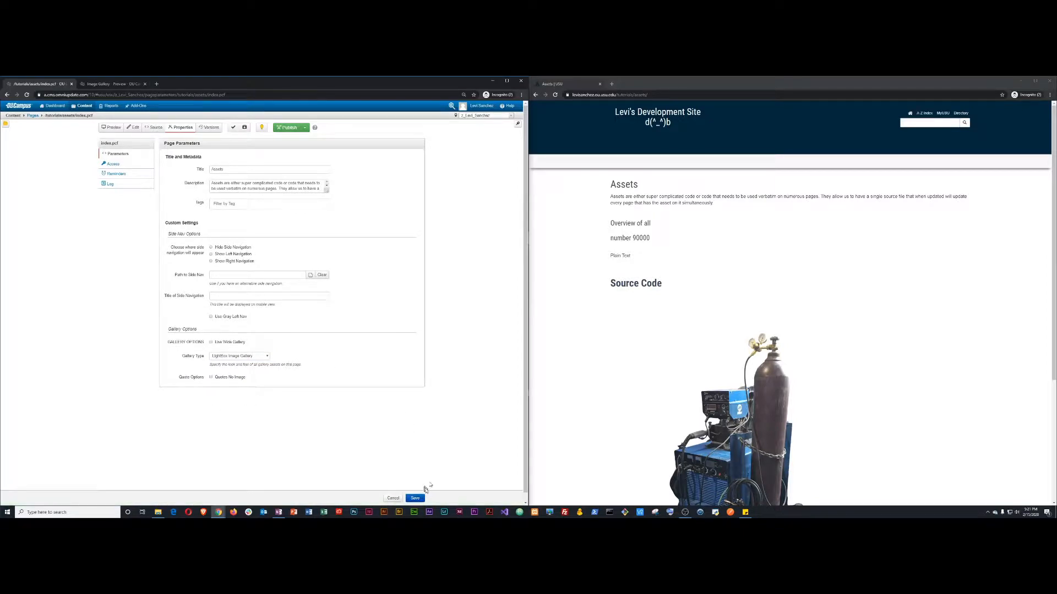
click(415, 498)
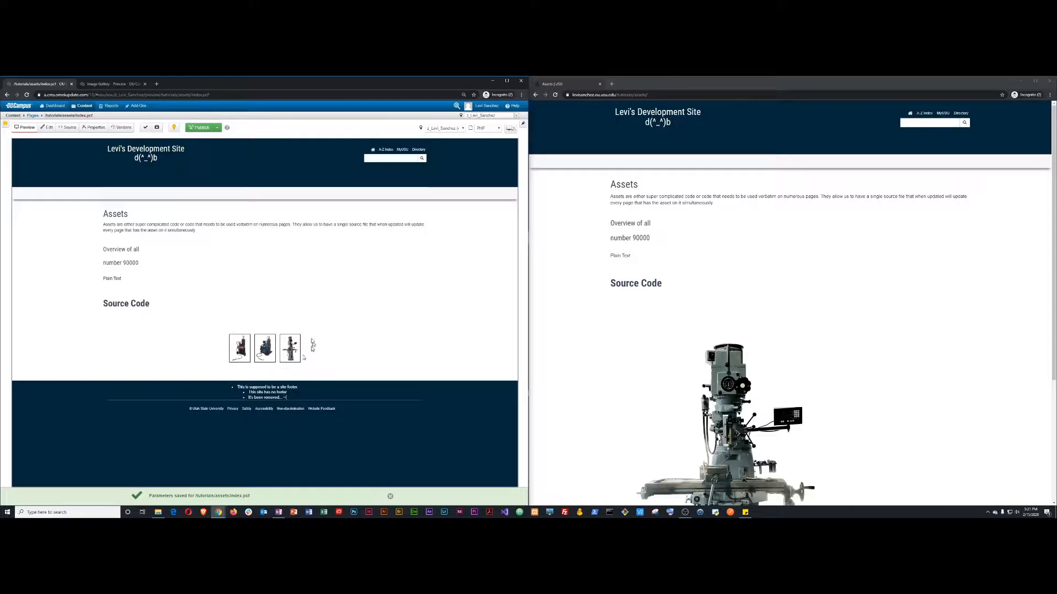
Step: Publish the Assets page with the new gallery type and reload the live page
click(194, 129)
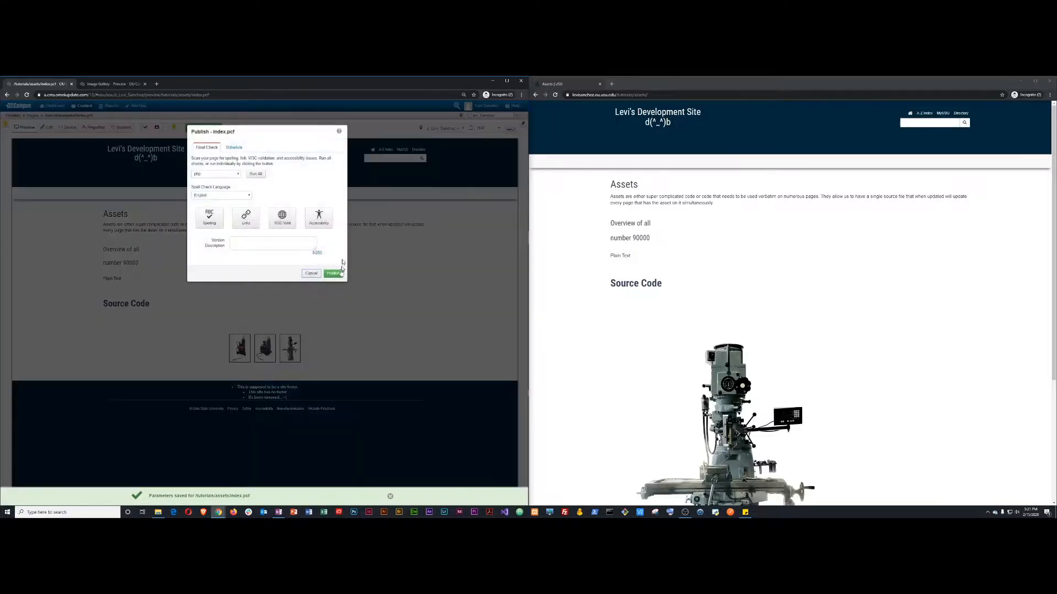
click(336, 271)
click(558, 256)
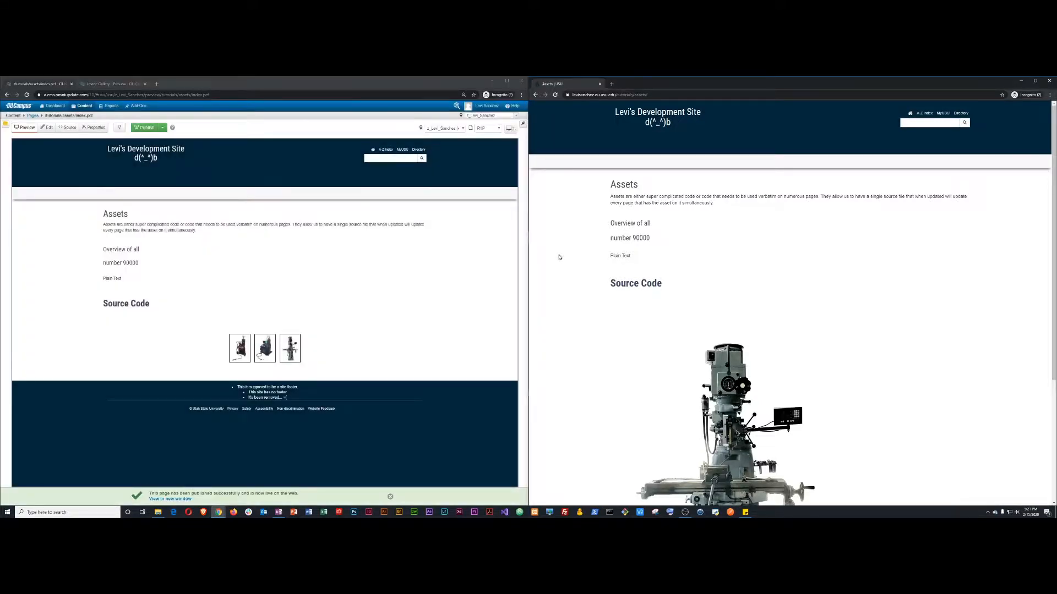
key(F5)
Step: View the second and third gallery thumbnails enlarged on the live page, closing the lightbox after each
click(791, 336)
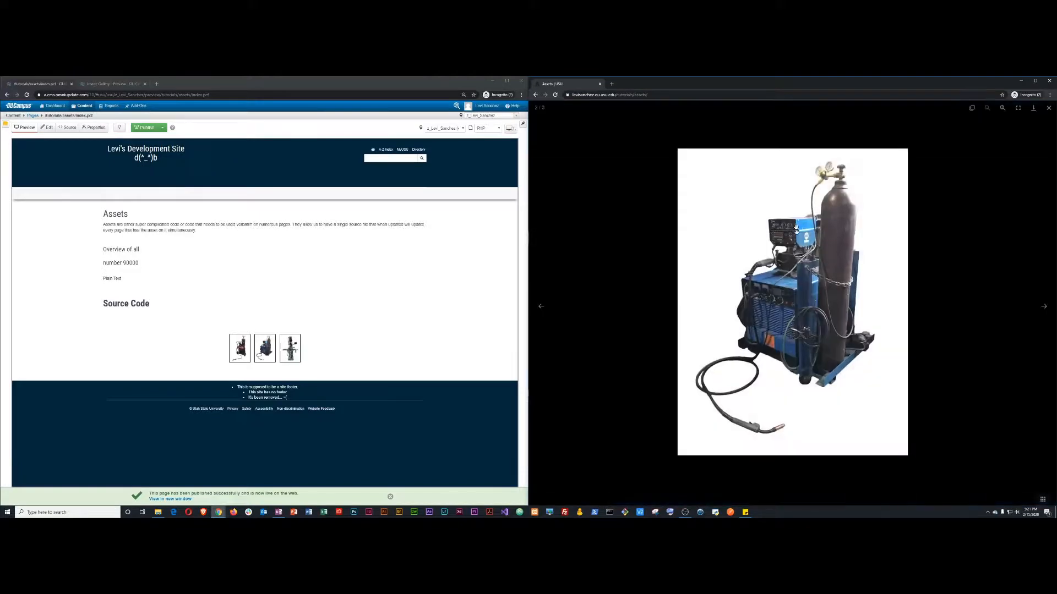
click(554, 304)
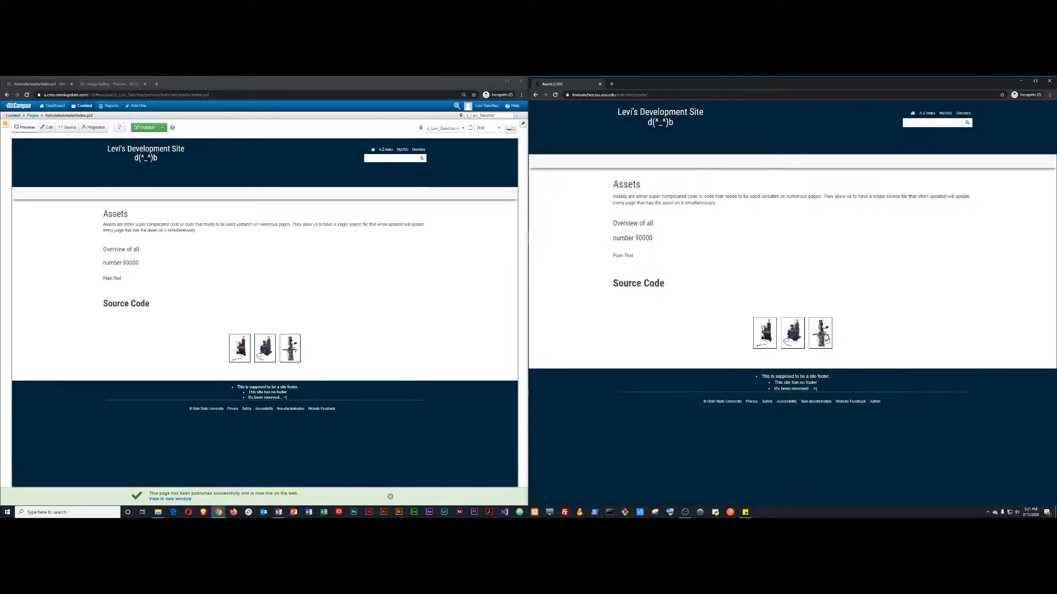
click(826, 336)
click(613, 251)
Step: Return from the Image Gallery asset to the Assets list and start a new asset of type Form
click(103, 85)
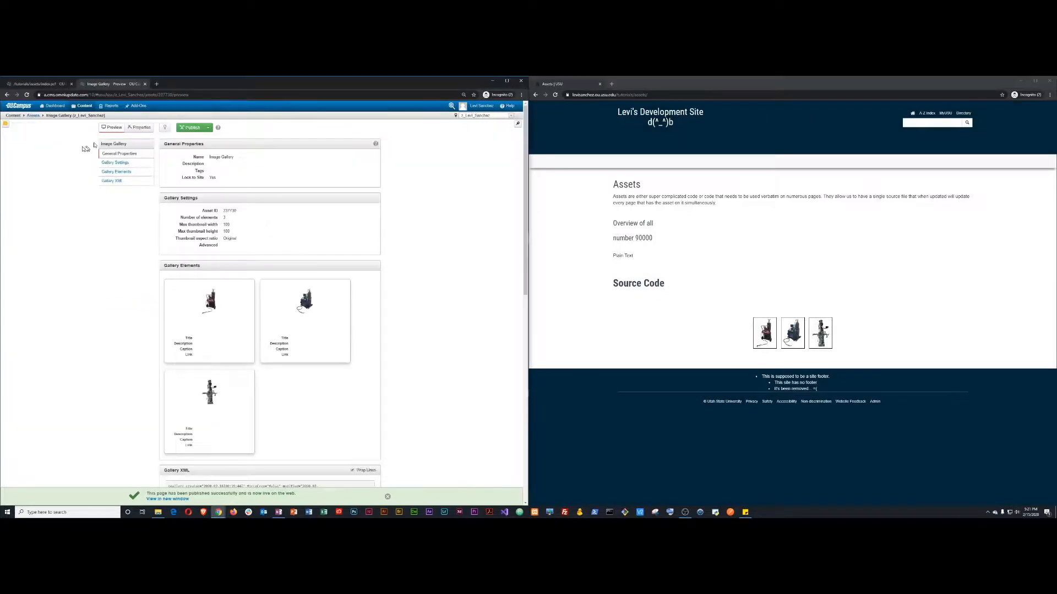
click(33, 116)
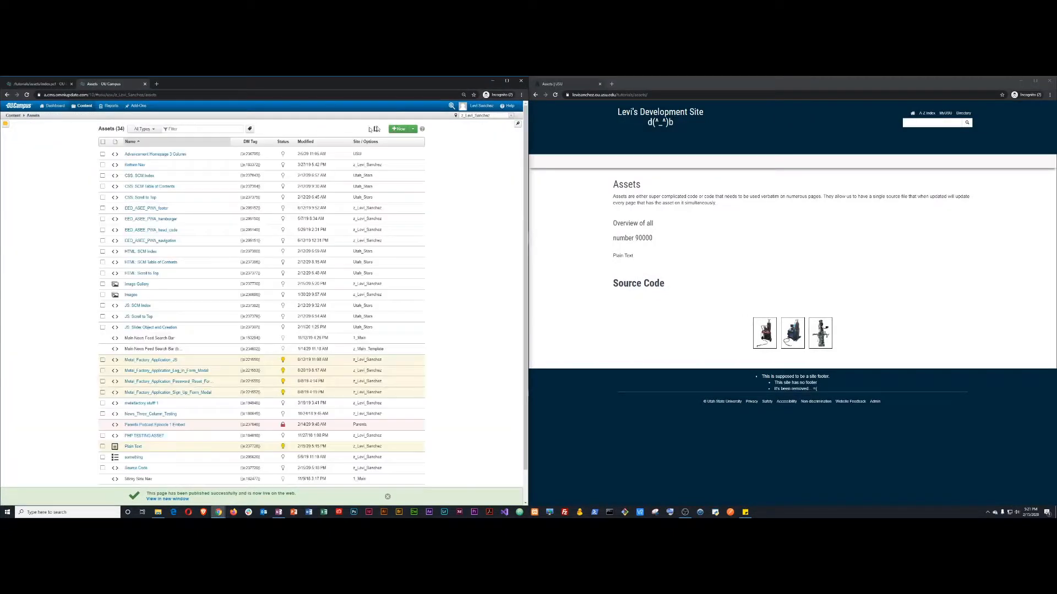
click(391, 129)
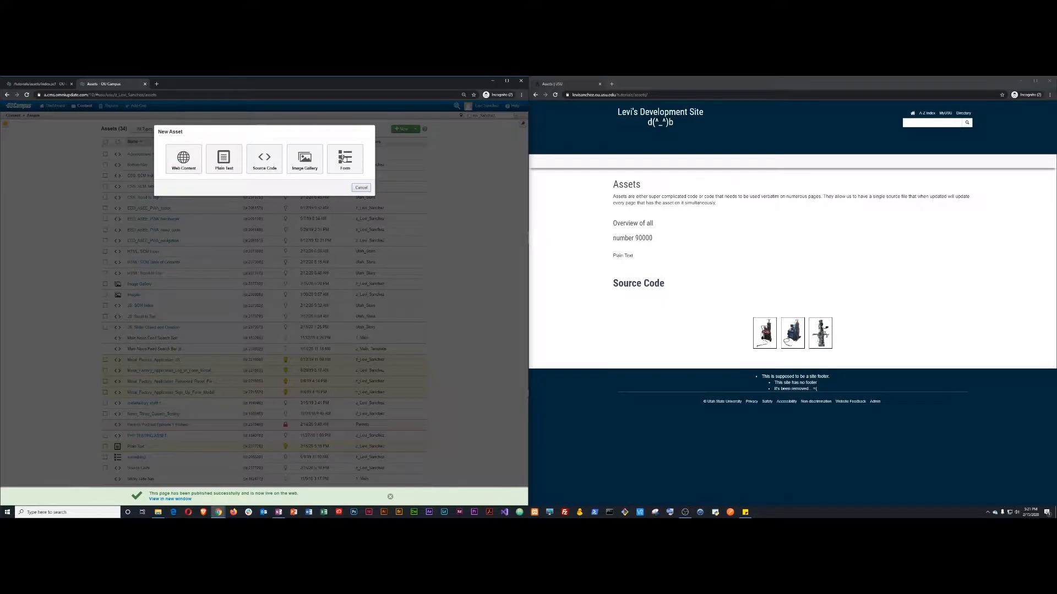
click(344, 158)
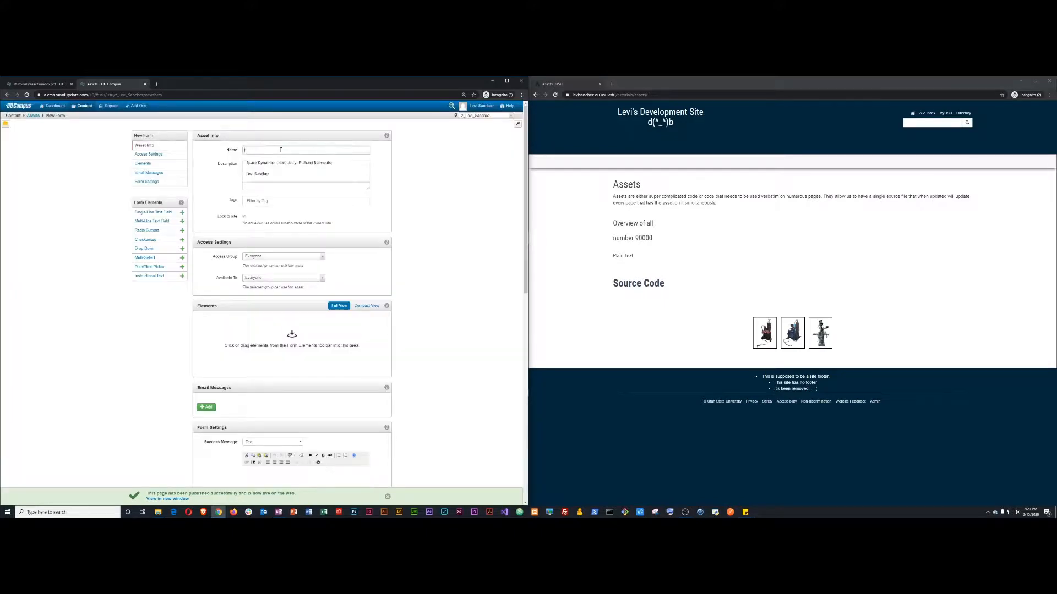
Step: Name the new form asset New Form
text(z)
key(Tab)
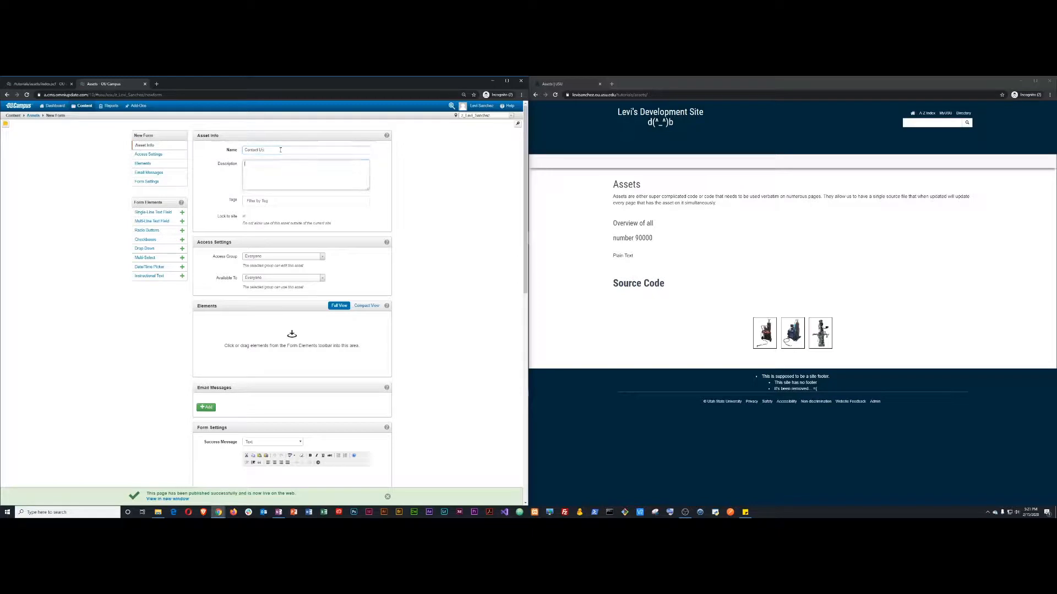
key(shift+Tab)
key(Home)
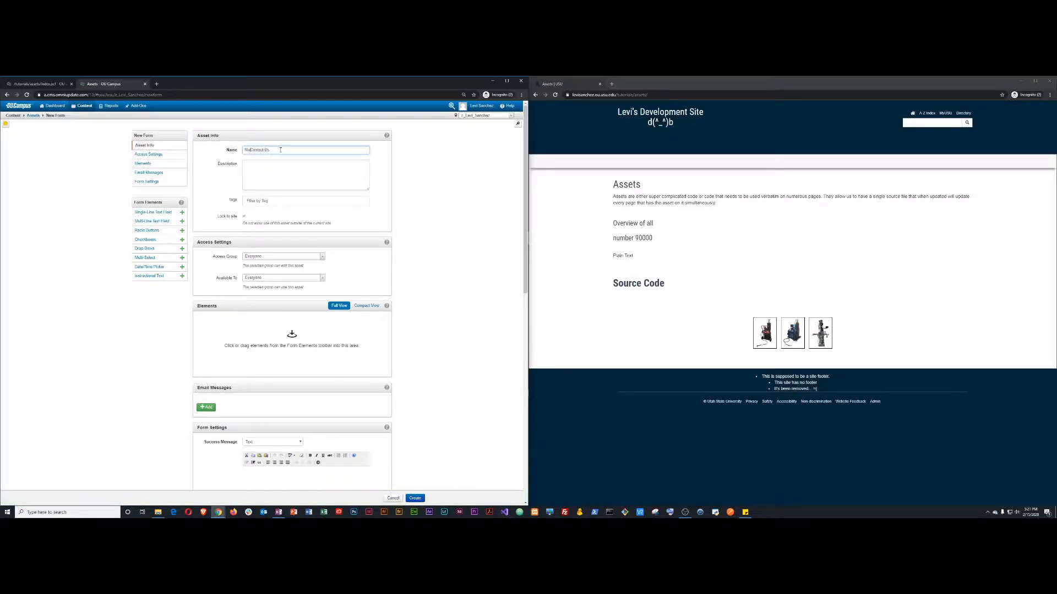
text(NewForm)
key(shift+End)
key(Delete)
Step: Set both Access Group and Available To to the site owner's personal group
click(286, 258)
text(levi)
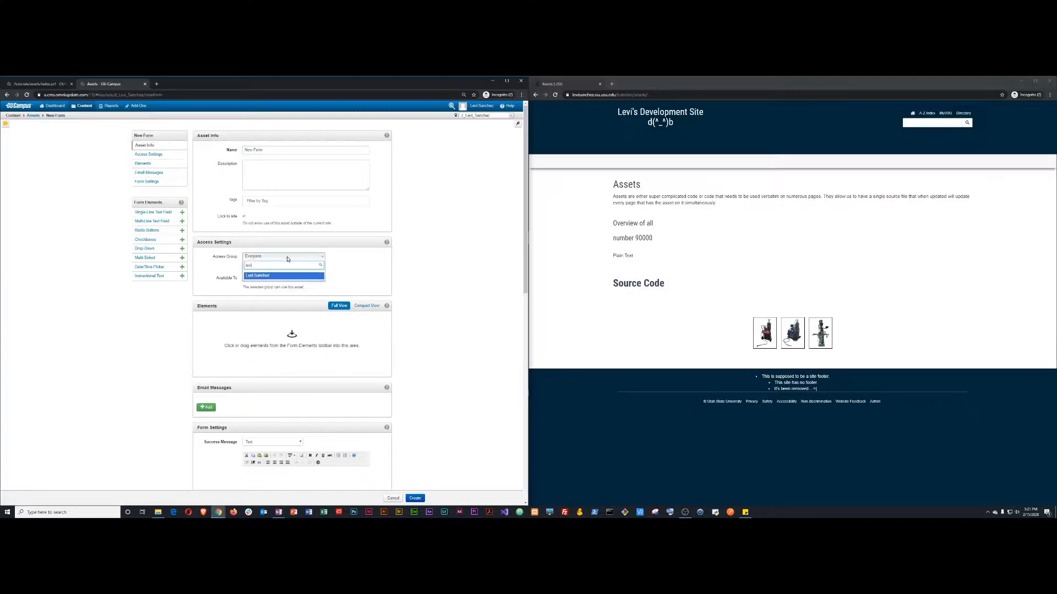
click(256, 276)
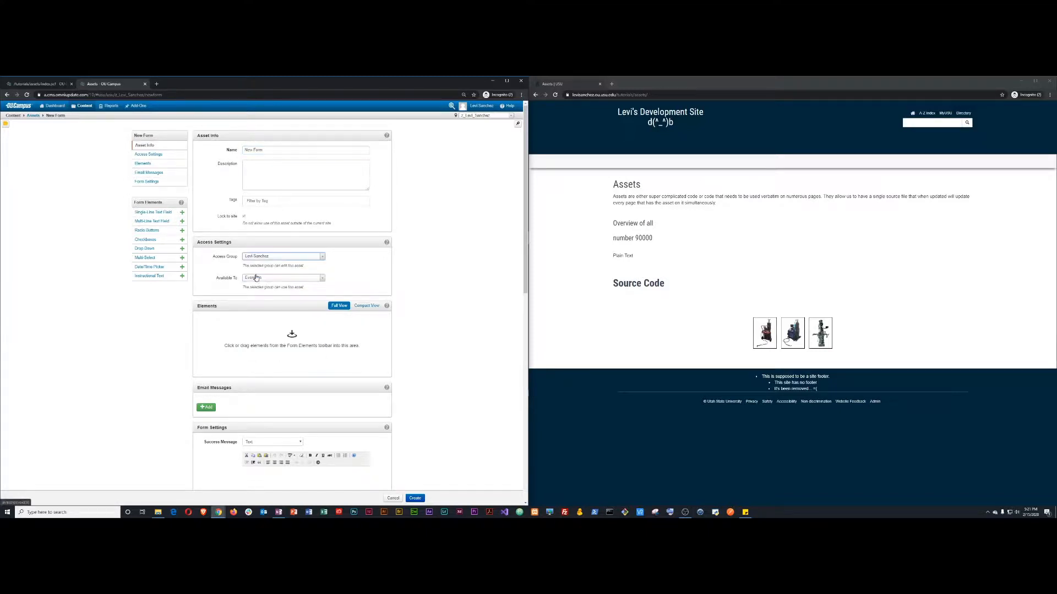
click(259, 278)
text(levi)
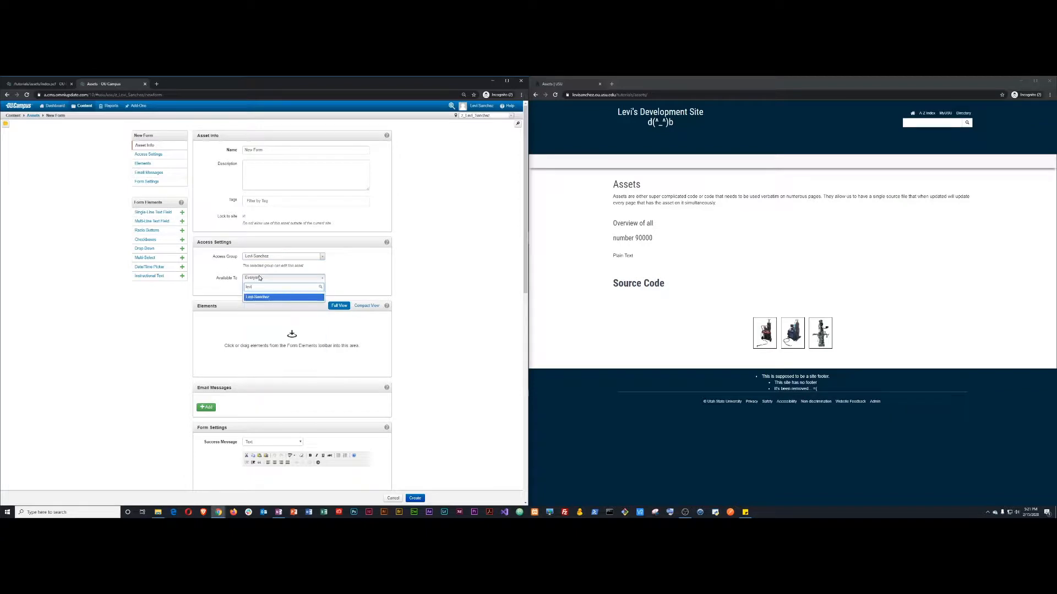
click(264, 299)
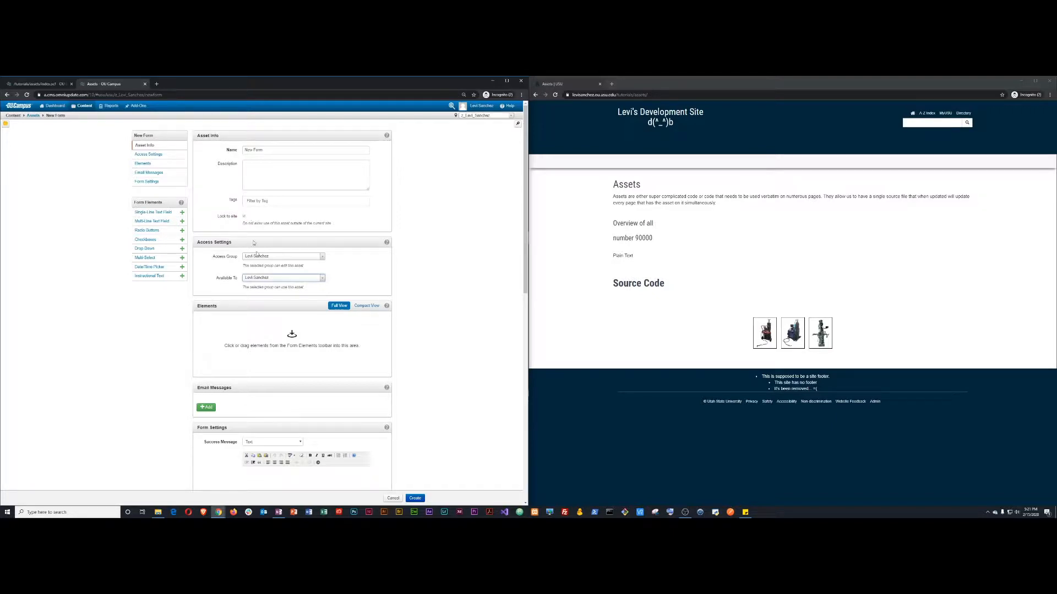
Step: Add a Single-Line Text Field element to the form with the label Email and the name email
scroll(253, 243, down, 3)
scroll(238, 241, up, 3)
scroll(274, 363, down, 3)
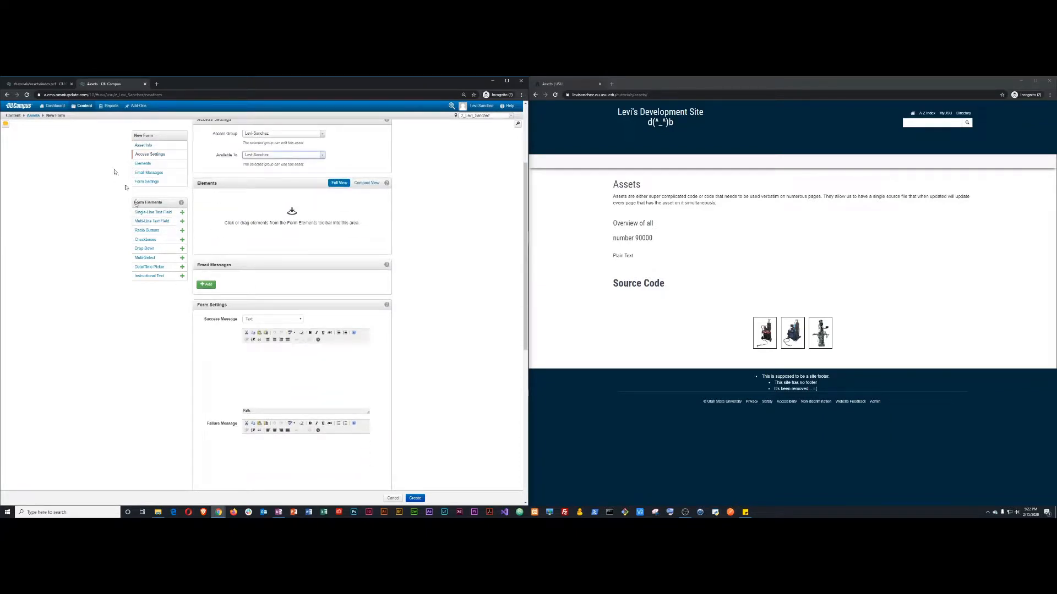
scroll(160, 245, up, 3)
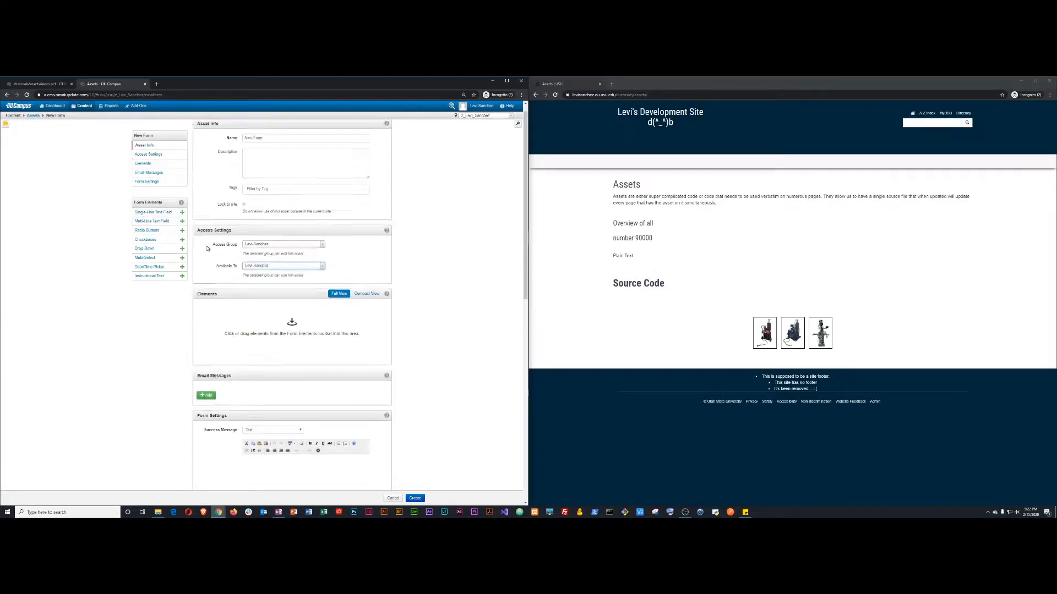
click(166, 213)
scroll(264, 211, up, 1)
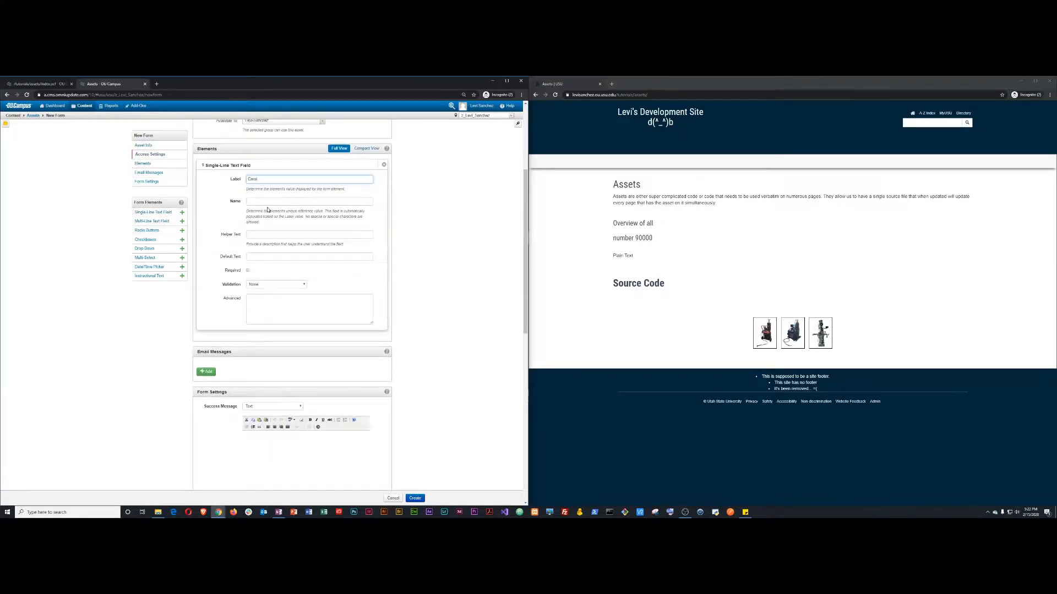
key(Tab)
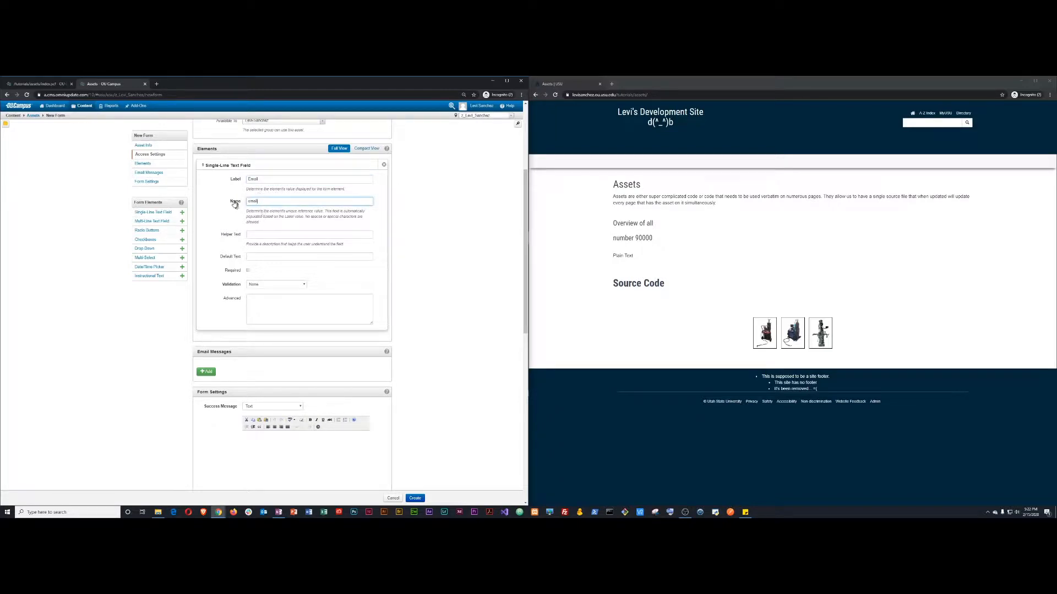
drag(278, 228, 248, 210)
double_click(256, 216)
click(256, 216)
click(278, 202)
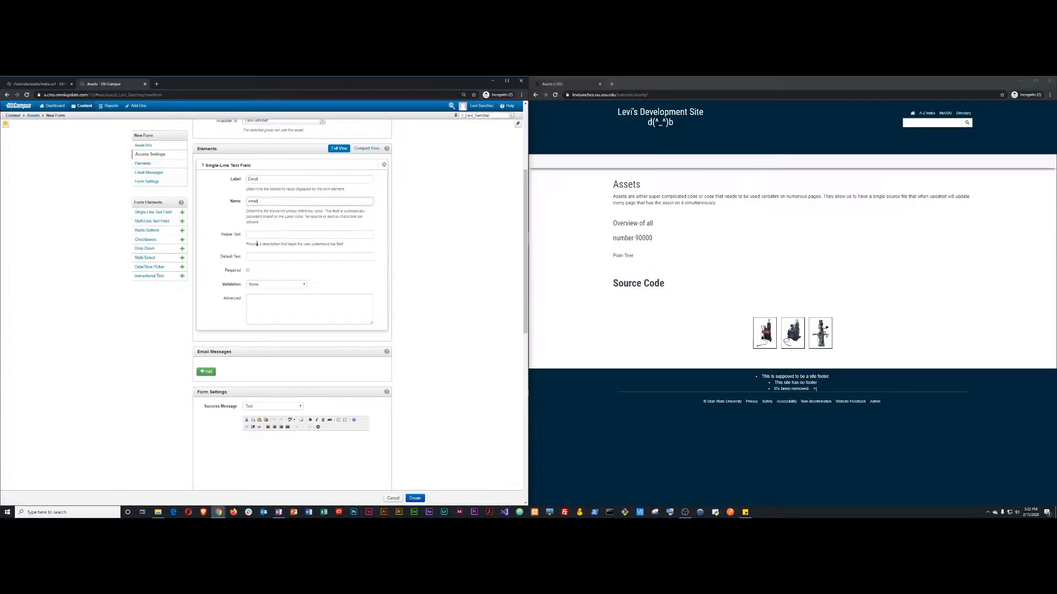
Step: Make the Email field required and set its validation to Email Address
click(248, 270)
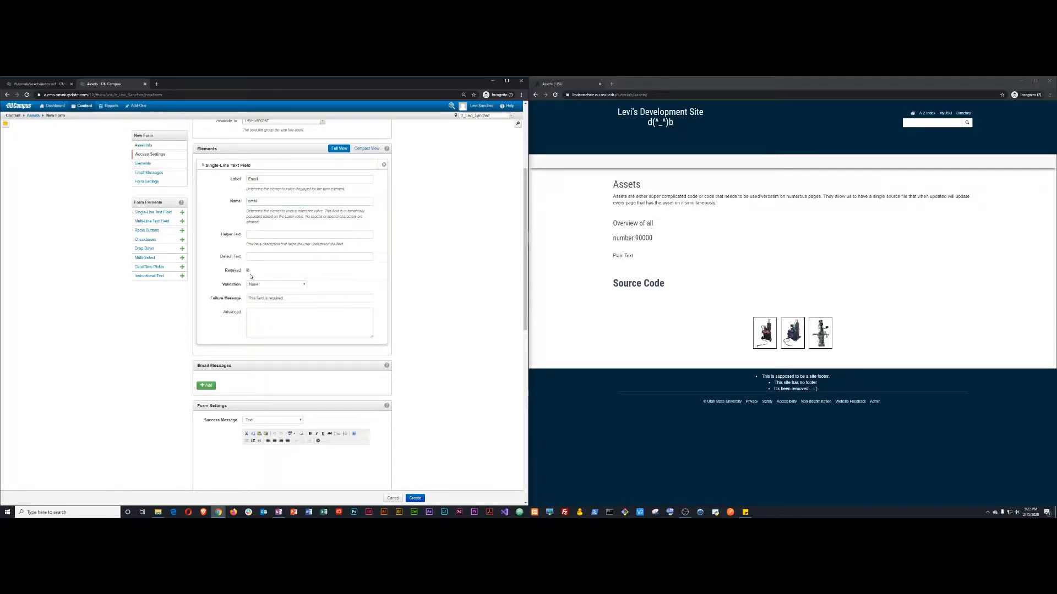
click(252, 286)
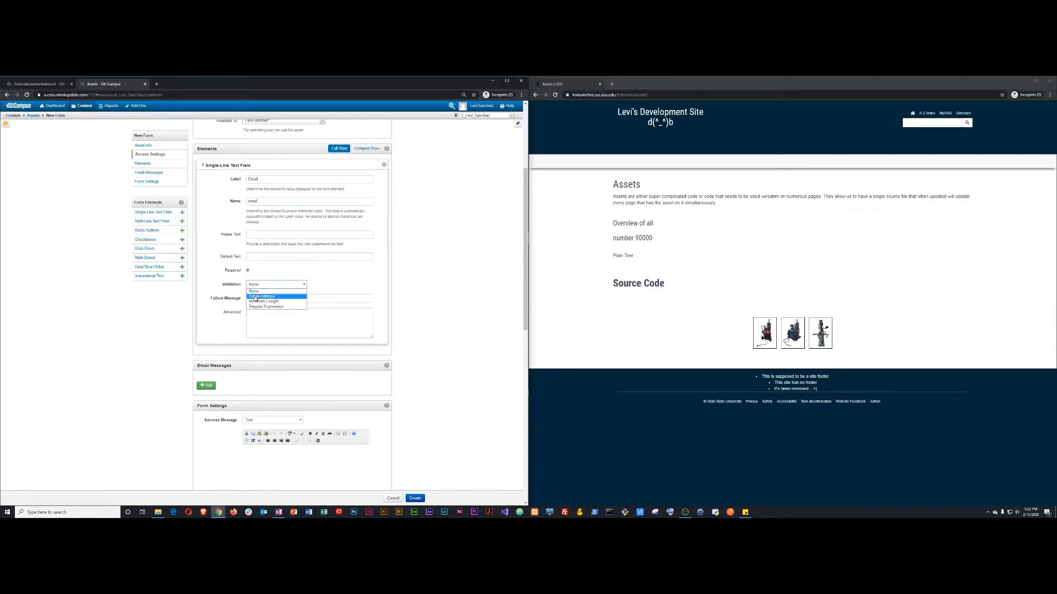
click(255, 296)
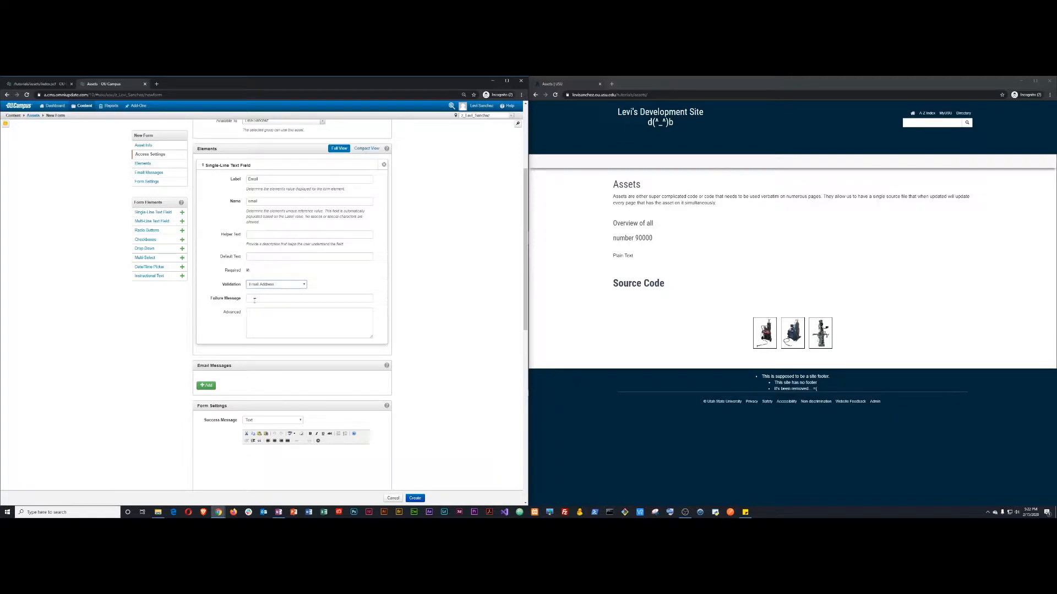
click(254, 301)
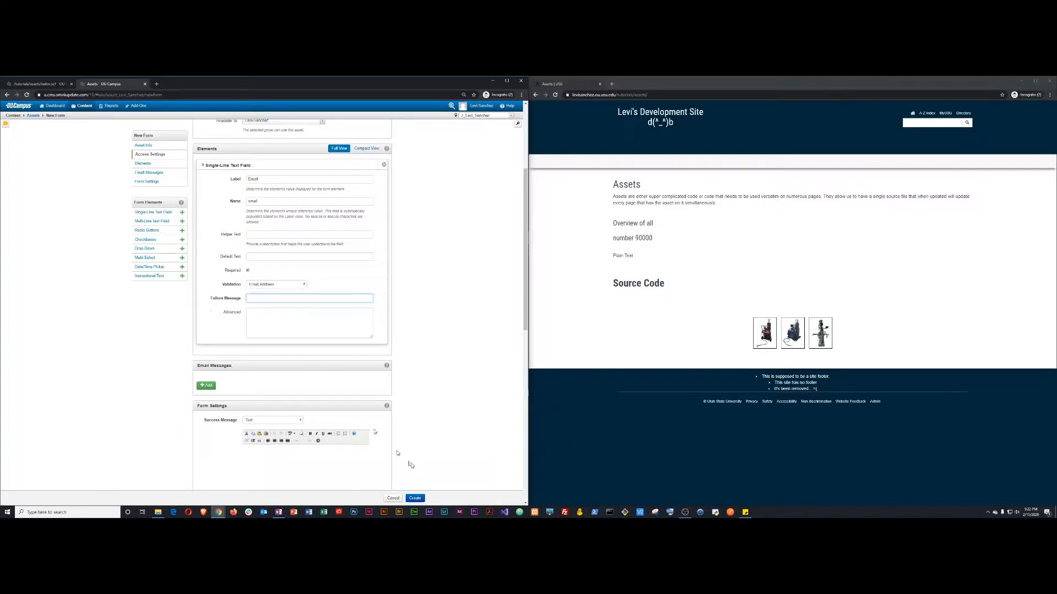
Step: Try to create the form, and give the Email field the failure message "Please provide a valid email address."
click(415, 498)
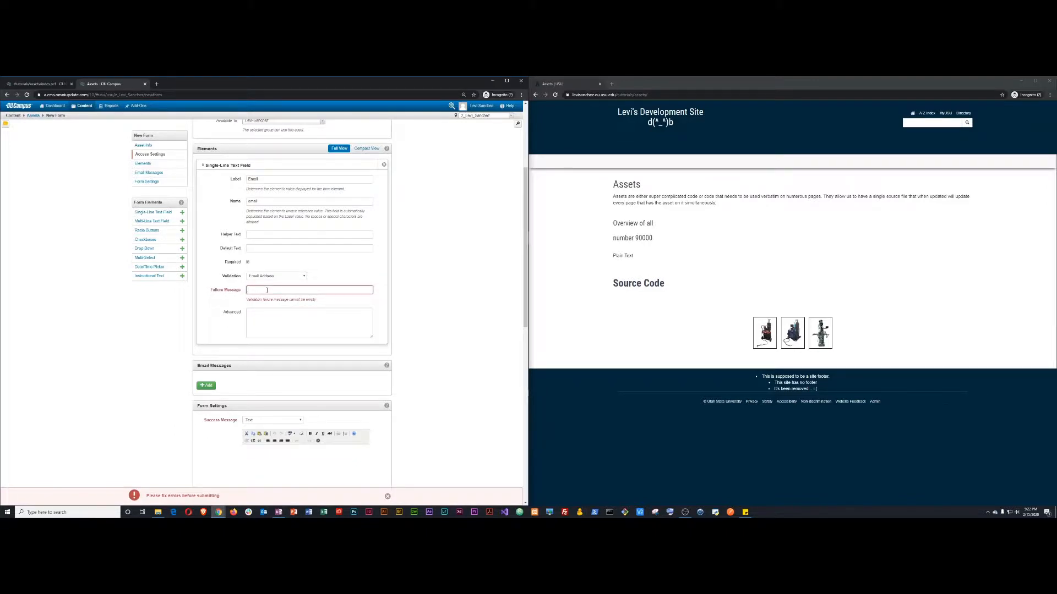
click(267, 290)
text(Please provide a valid email address.)
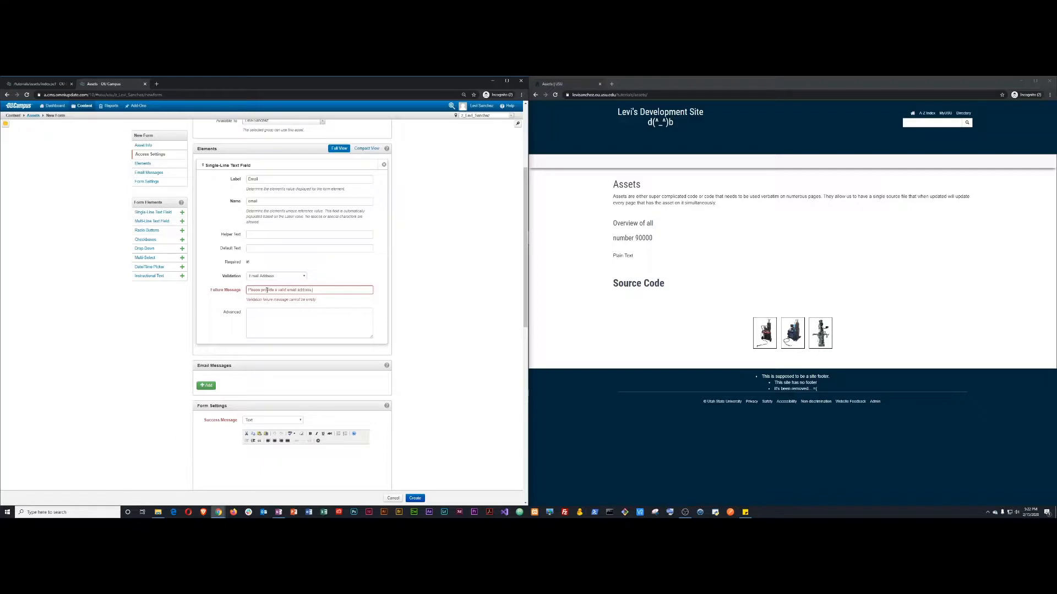
Step: Add an email message to the form and enter a no-reply address as its sender
scroll(227, 299, down, 2)
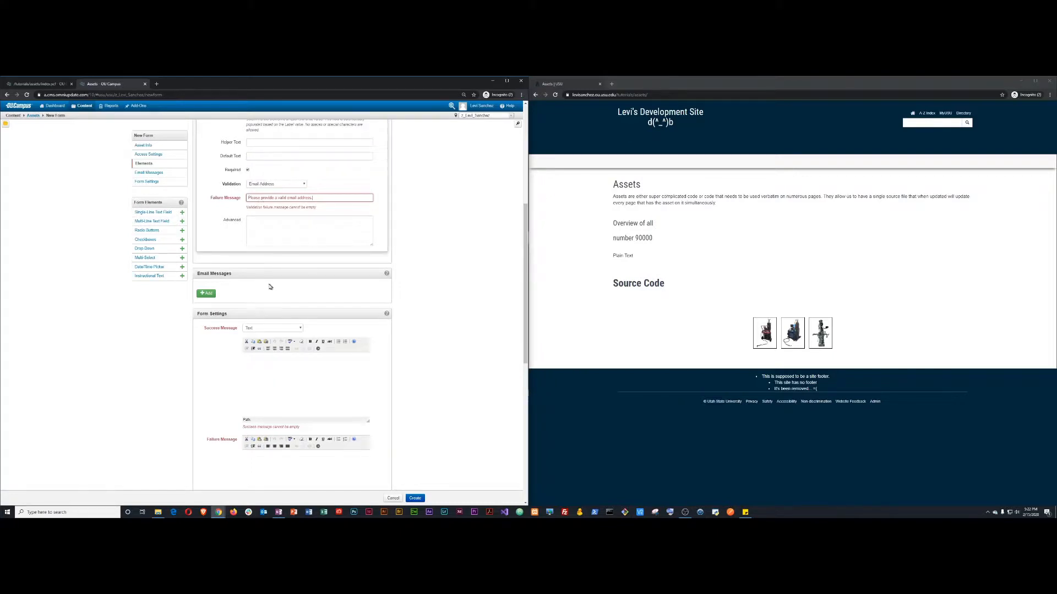
click(208, 293)
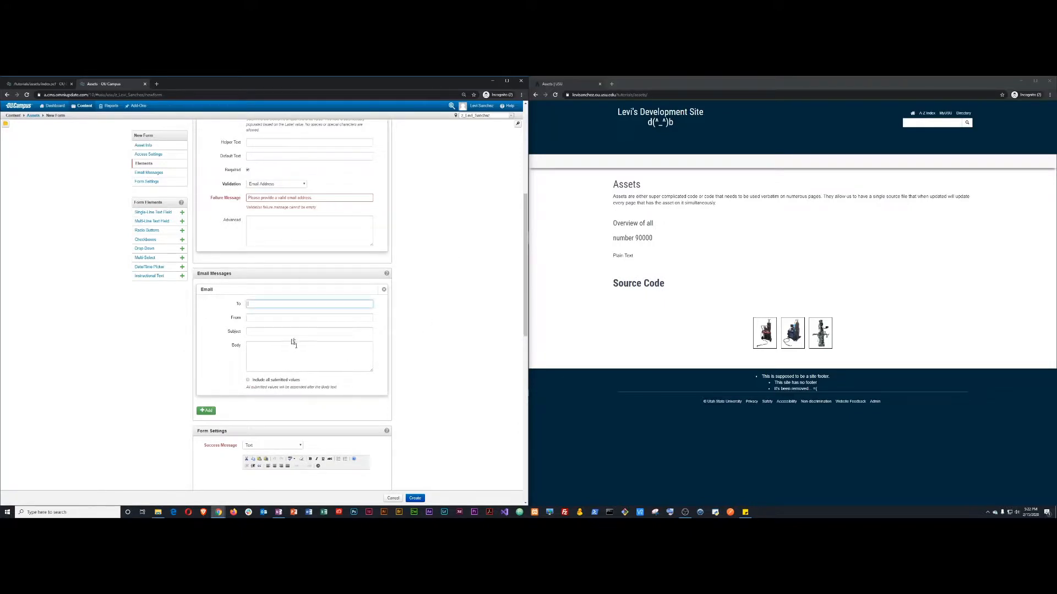
click(257, 317)
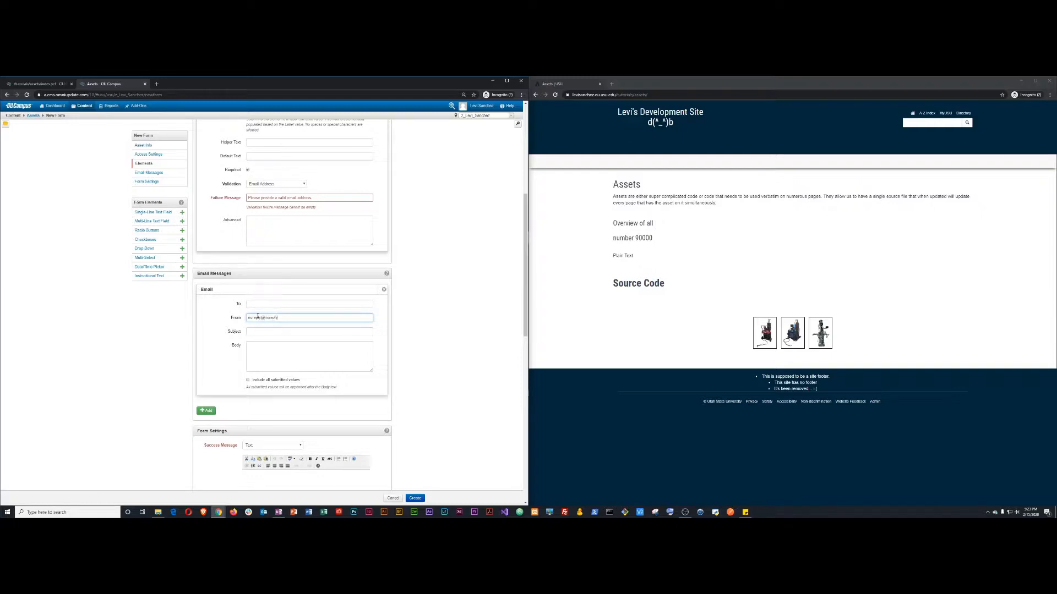
text(om)
key(Tab)
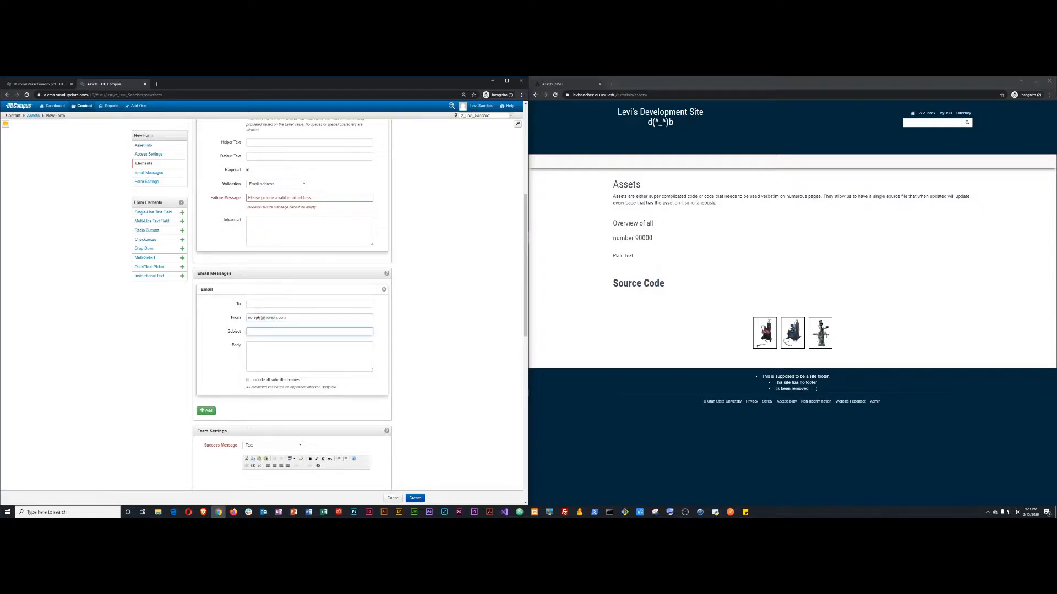
click(276, 355)
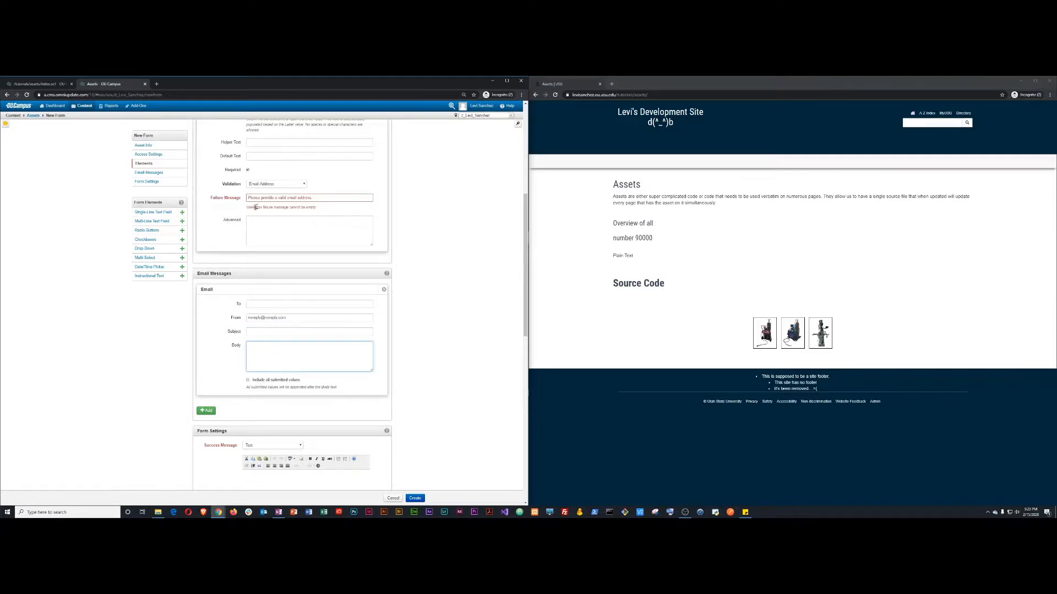
Step: Include all submitted values in the email message and clear the recipient address entered for it
scroll(264, 209, up, 2)
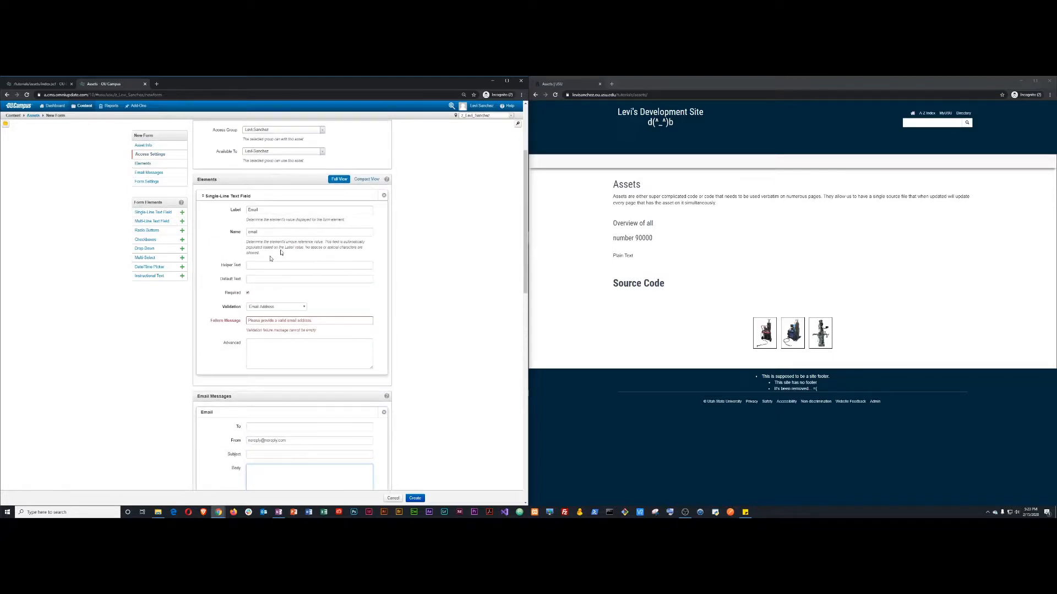
scroll(269, 258, down, 3)
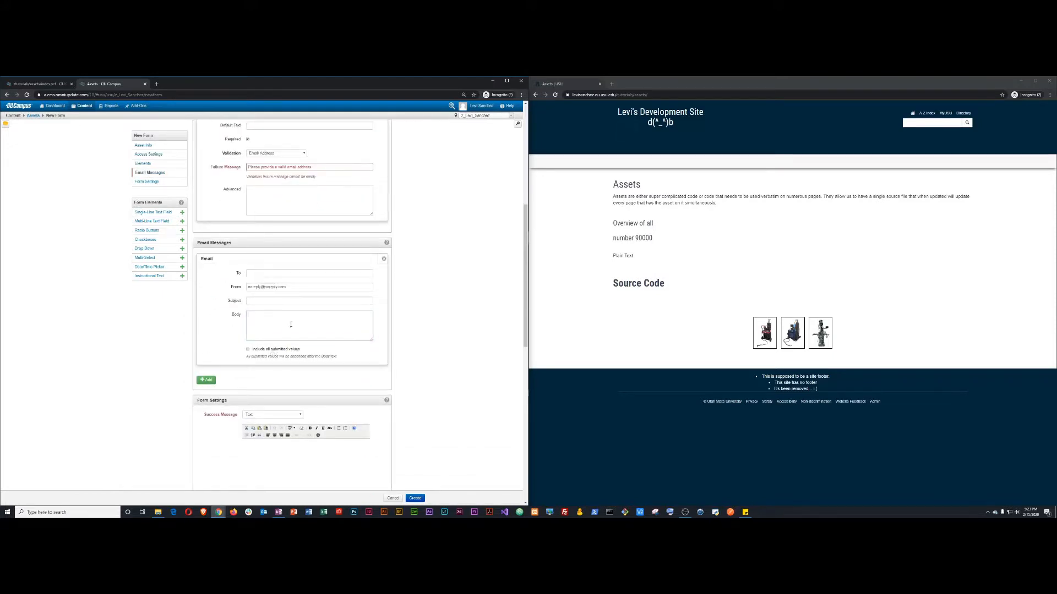
click(247, 350)
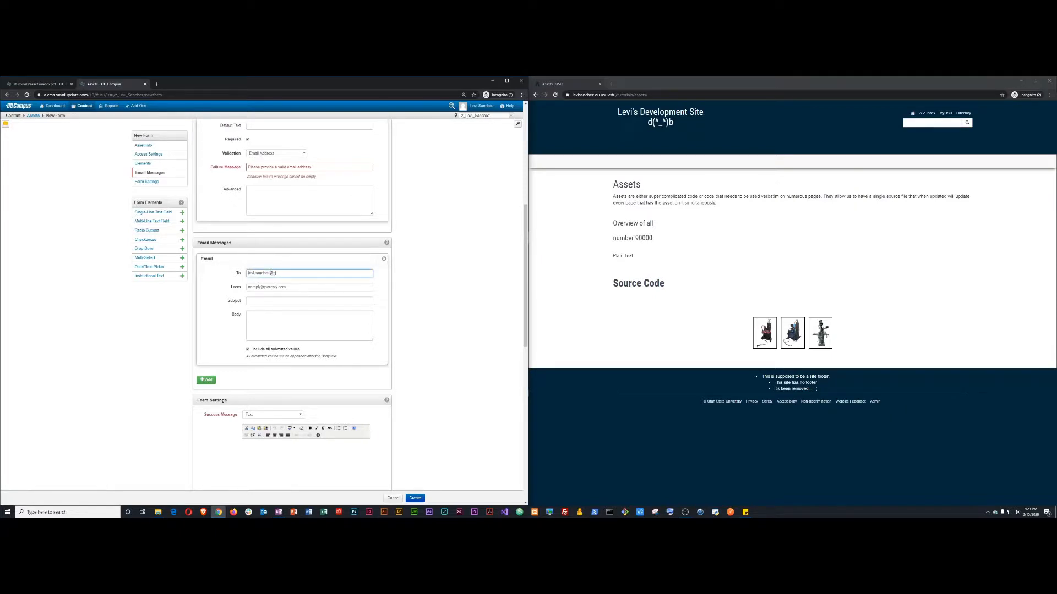
key(ctrl+a)
key(BackSpace)
Step: Enter "Thank you" as the success message and "Please make the necessary corrections and re-submit the form." as the failure message
scroll(264, 300, down, 3)
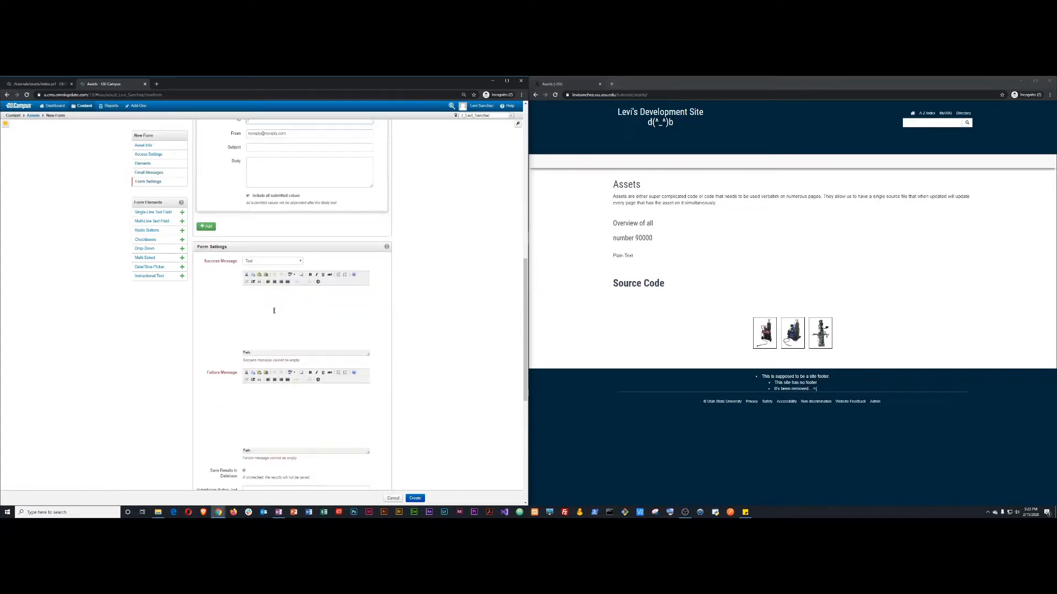
scroll(219, 264, down, 2)
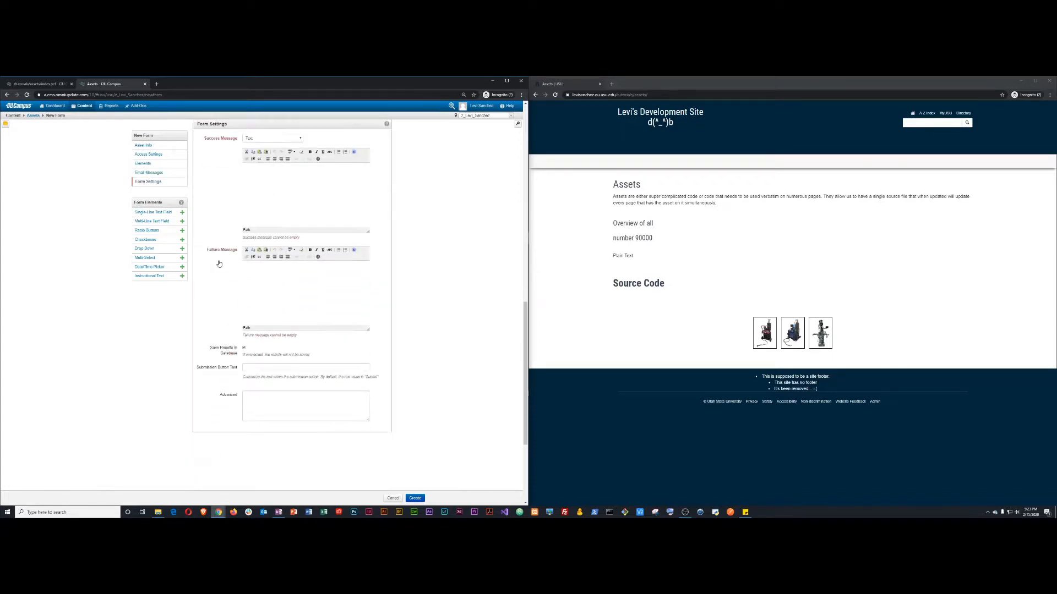
scroll(294, 322, up, 2)
click(301, 315)
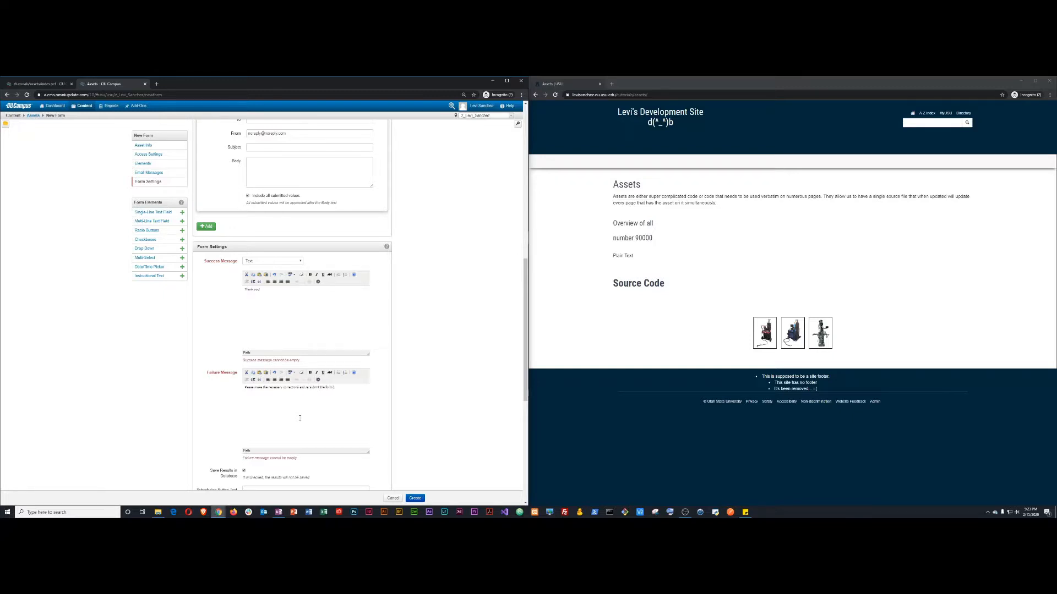
scroll(286, 426, down, 3)
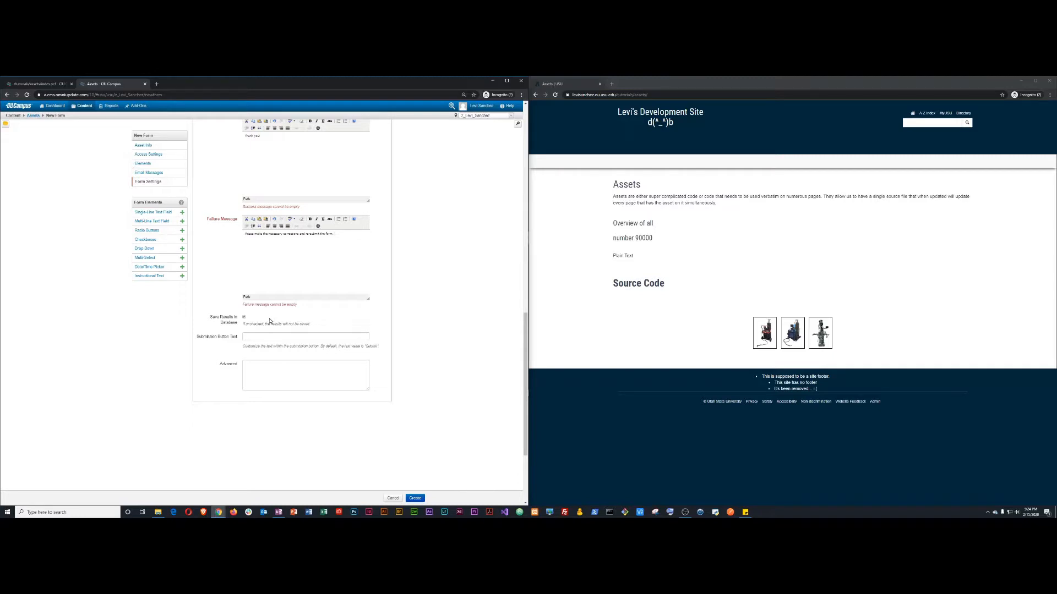
Step: Try to create the form asset, and check the Email Messages section for errors
scroll(248, 362, up, 15)
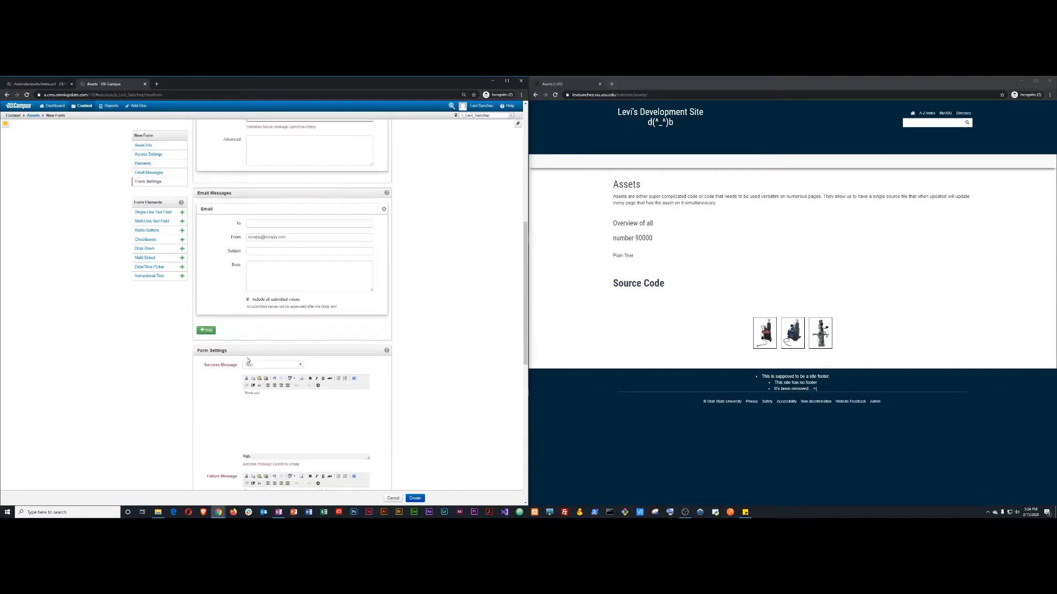
click(415, 498)
scroll(264, 388, down, 5)
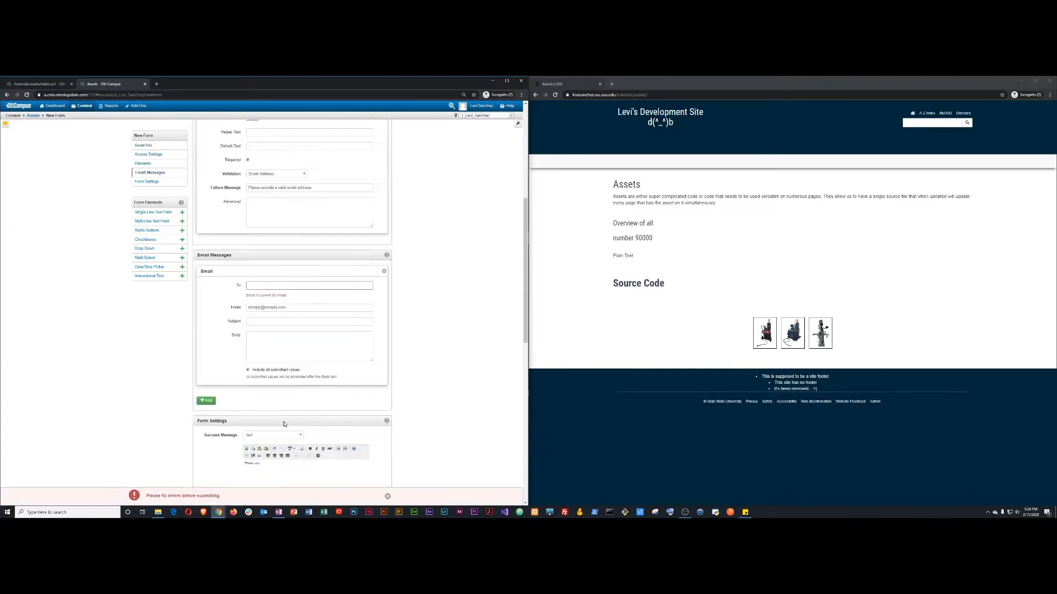
Step: Remove the email message from the new form's Email Messages section and review the remaining form settings
click(265, 235)
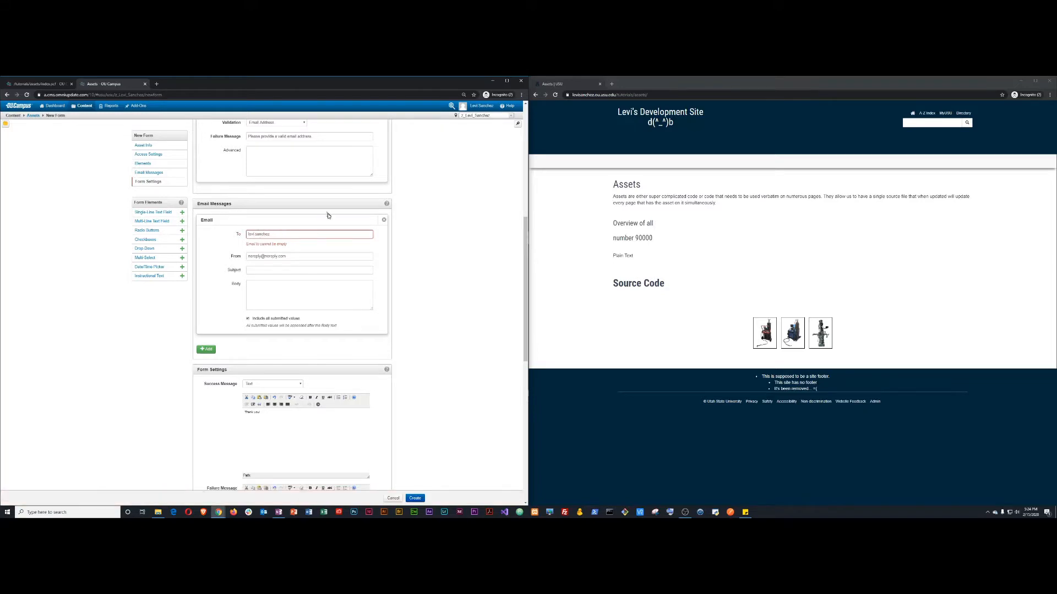
click(385, 221)
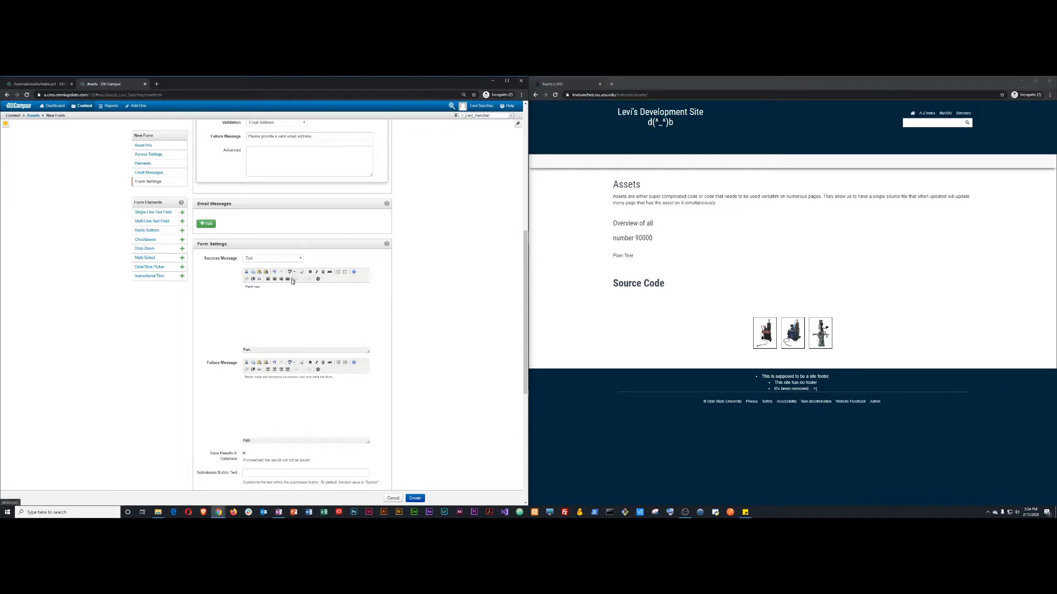
scroll(317, 362, down, 4)
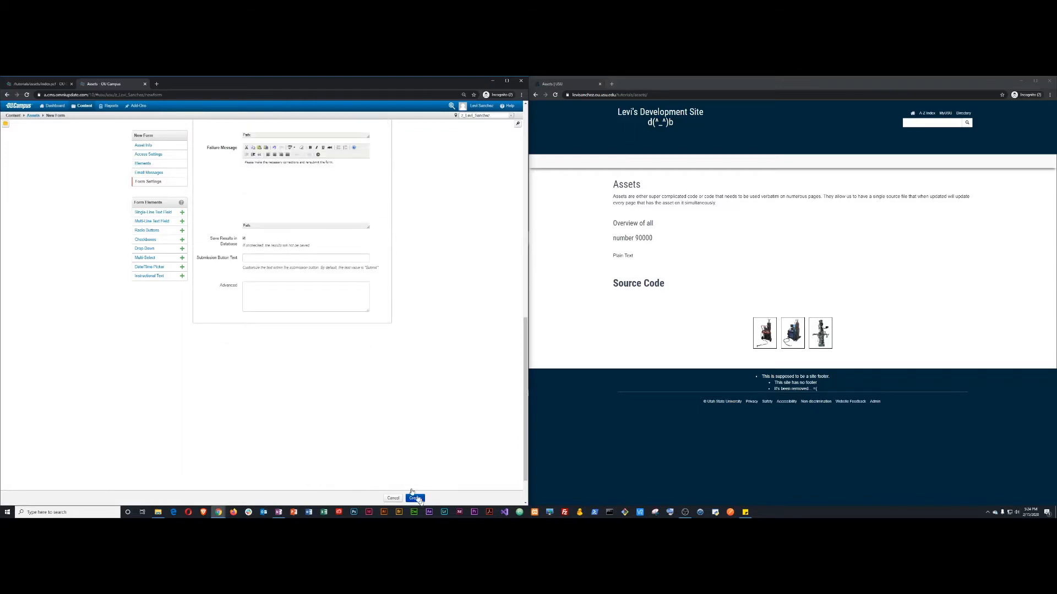
scroll(292, 311, up, 1)
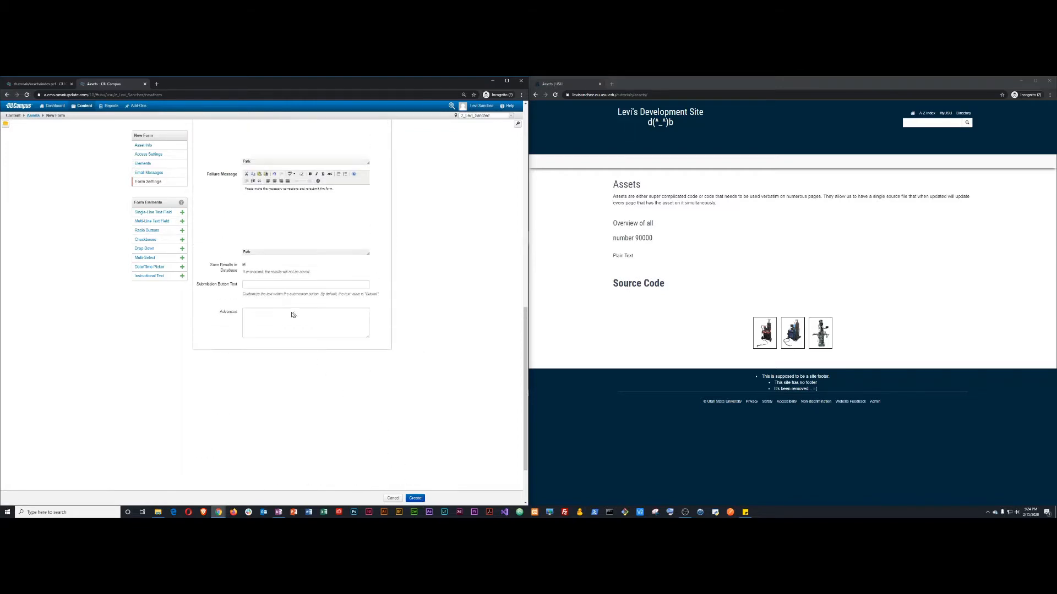
Step: Create the New Form asset and publish it
click(415, 498)
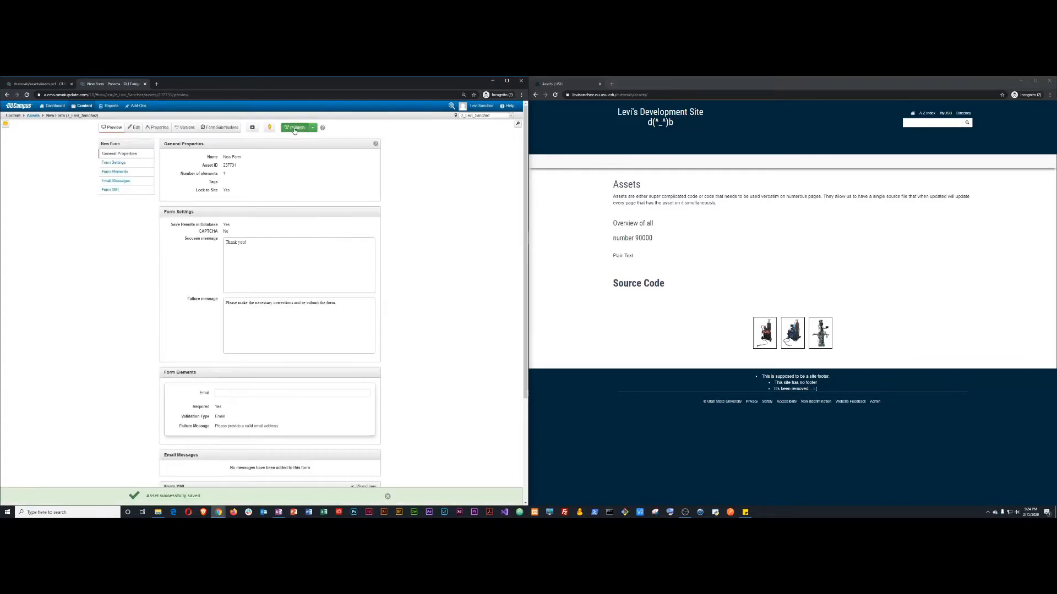
click(296, 127)
click(332, 201)
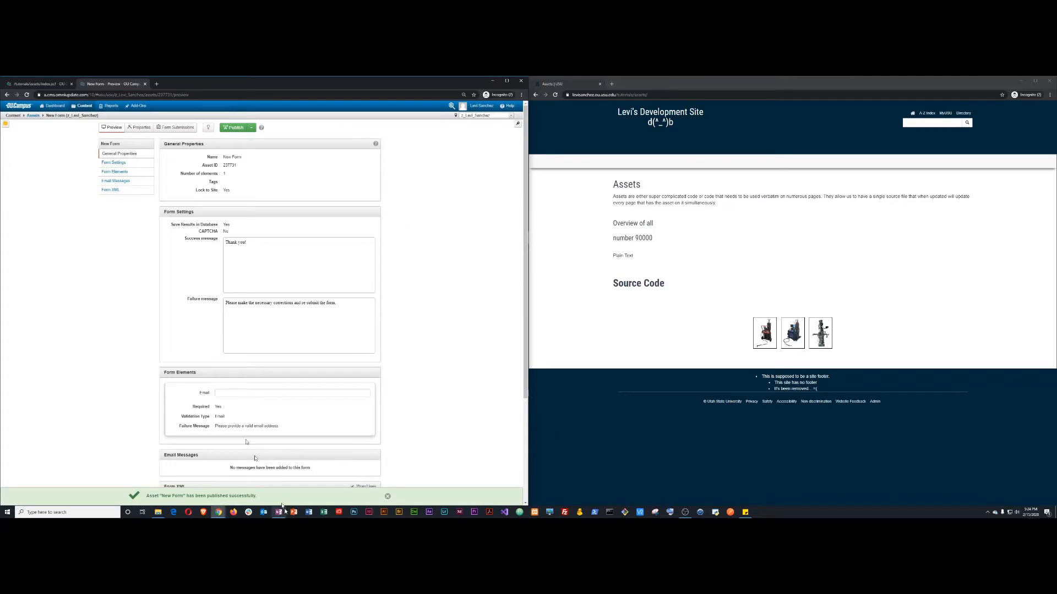
Step: Return to the tutorials/assets/index.pcf page, check it out and open its main content for editing
click(53, 85)
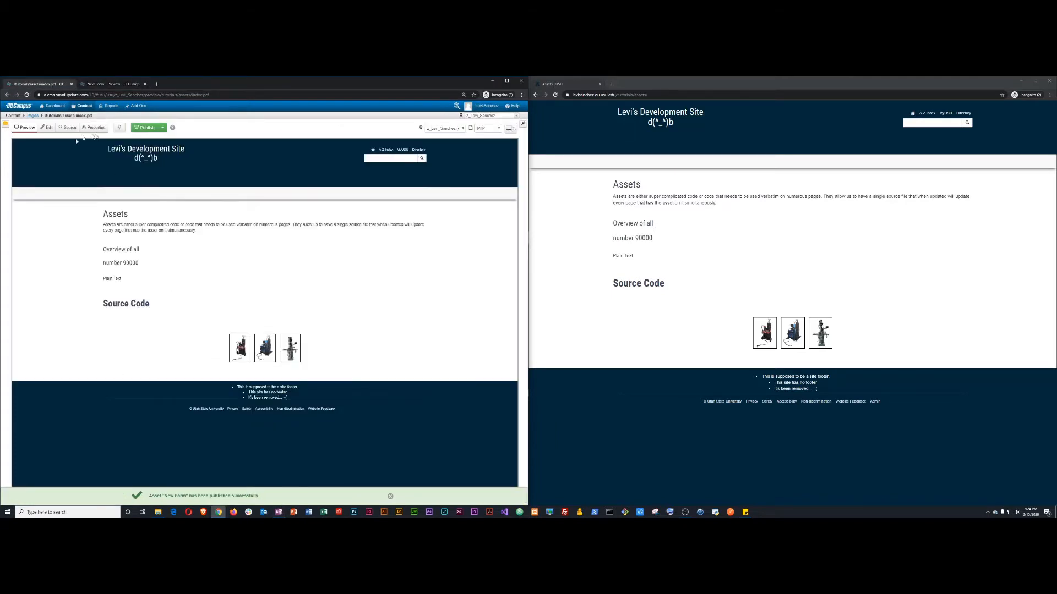
click(123, 128)
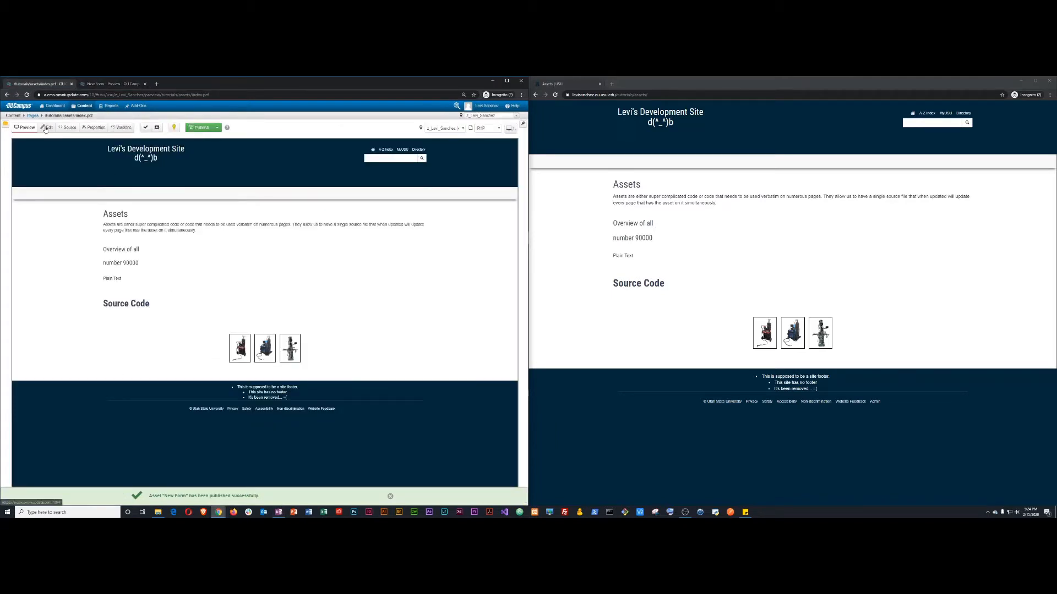
click(48, 127)
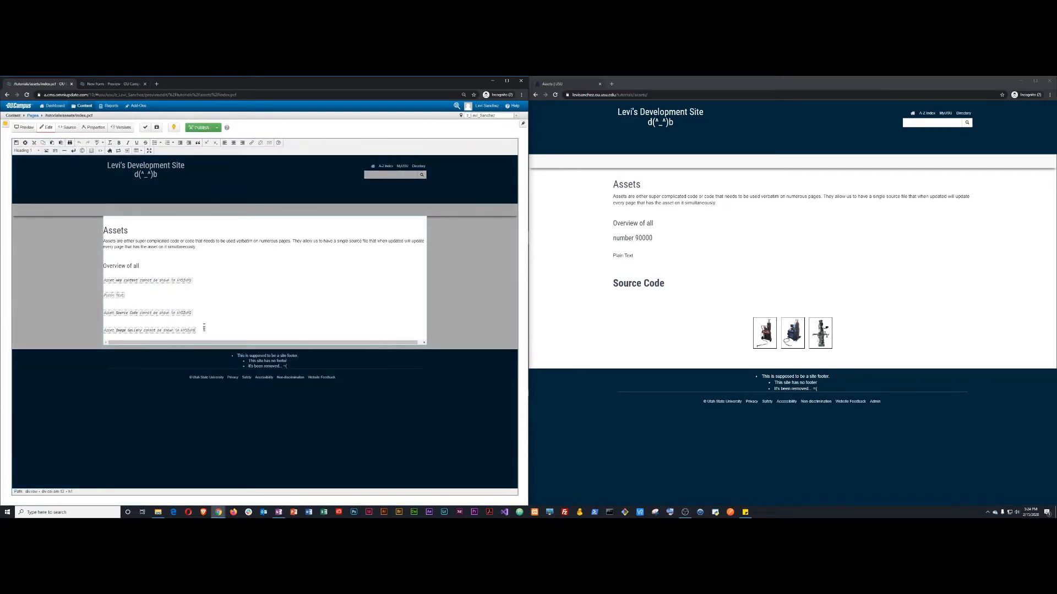
Step: Filter the assets to forms, insert the New Form asset below the image gallery, and save the page
click(110, 151)
click(173, 167)
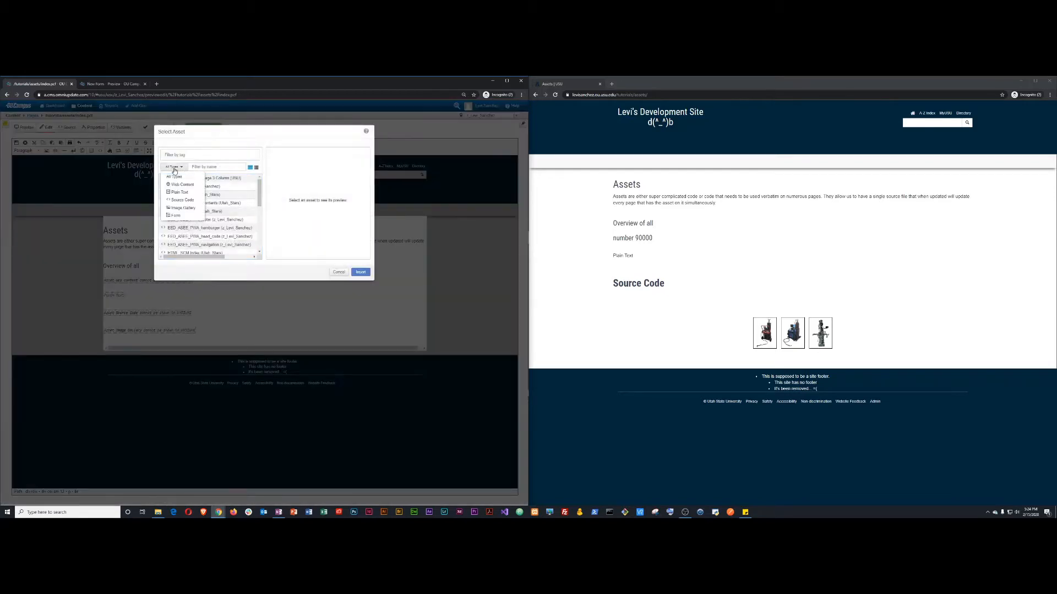
click(176, 216)
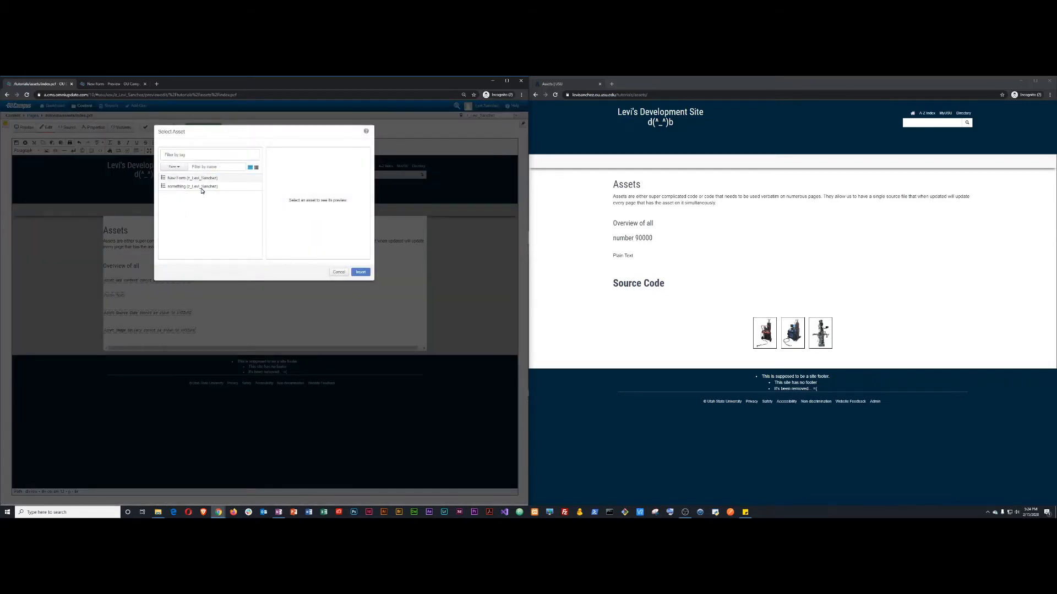
click(194, 178)
click(360, 272)
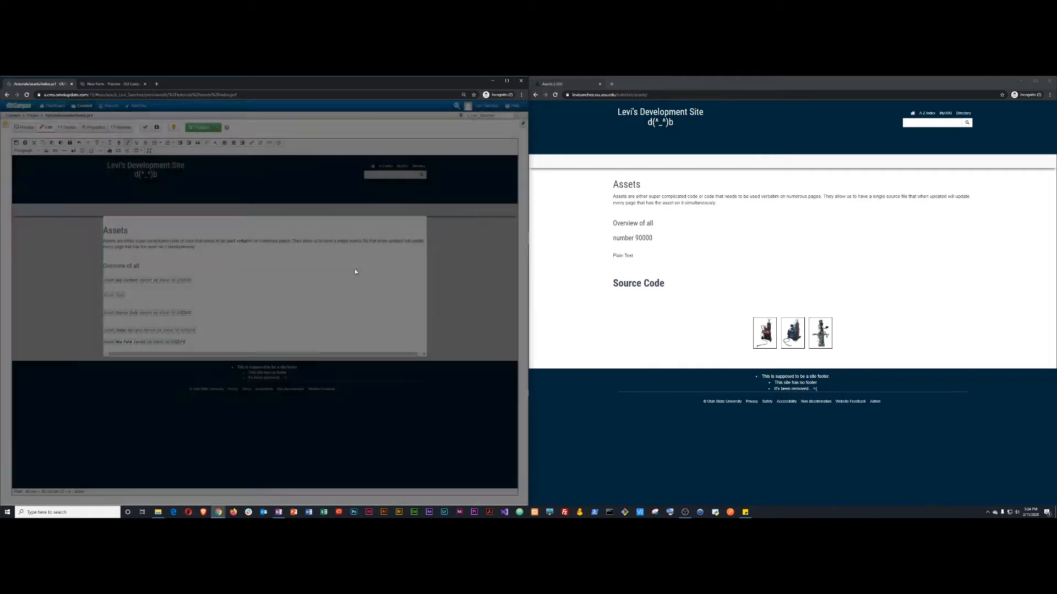
click(16, 143)
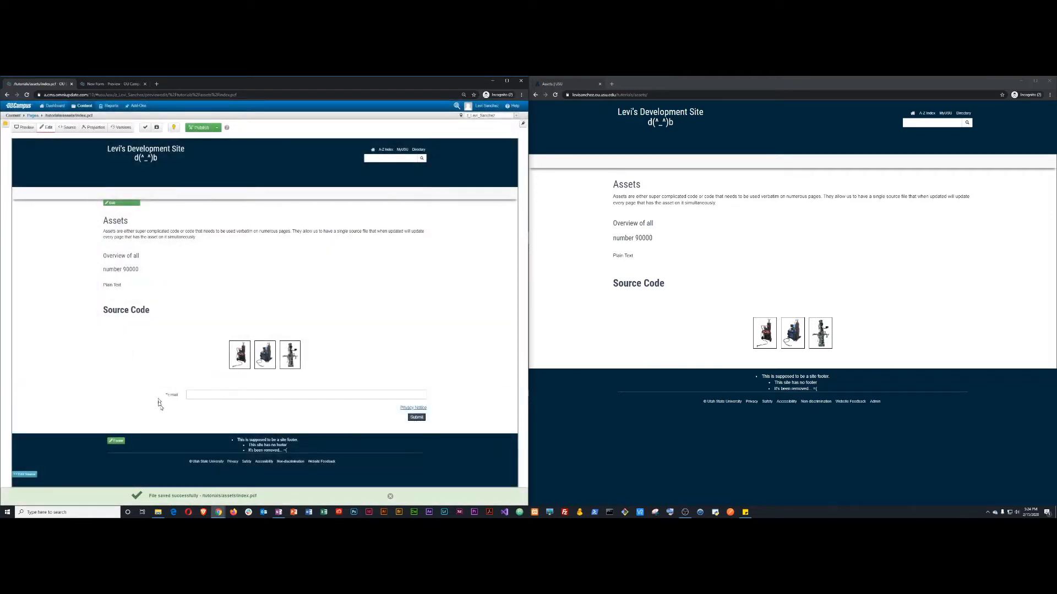
Step: Publish the index.pcf page with the inserted form and reload the live Assets page
click(267, 396)
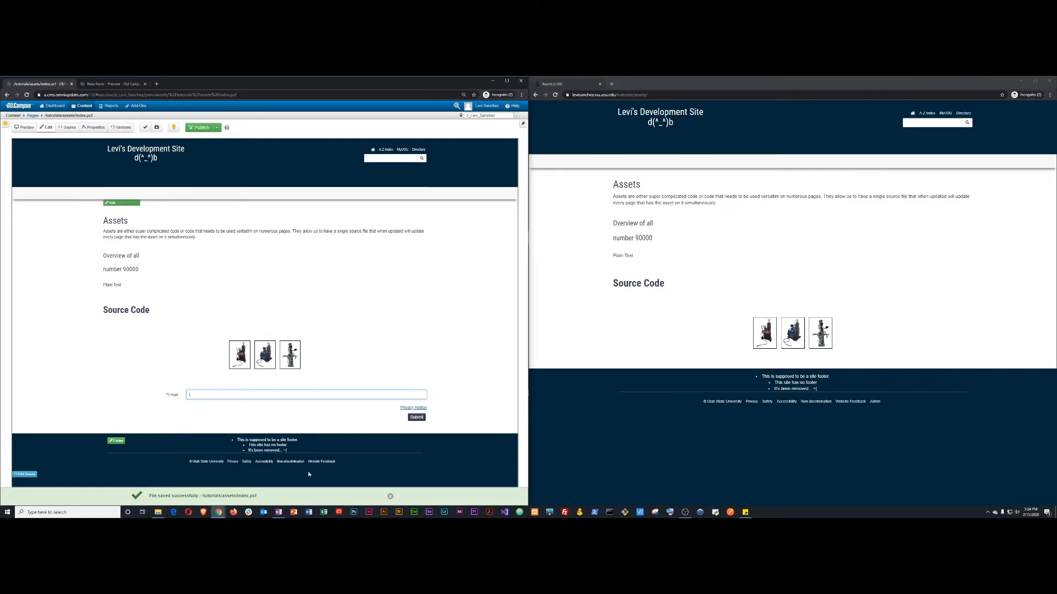
click(201, 128)
click(332, 274)
click(600, 339)
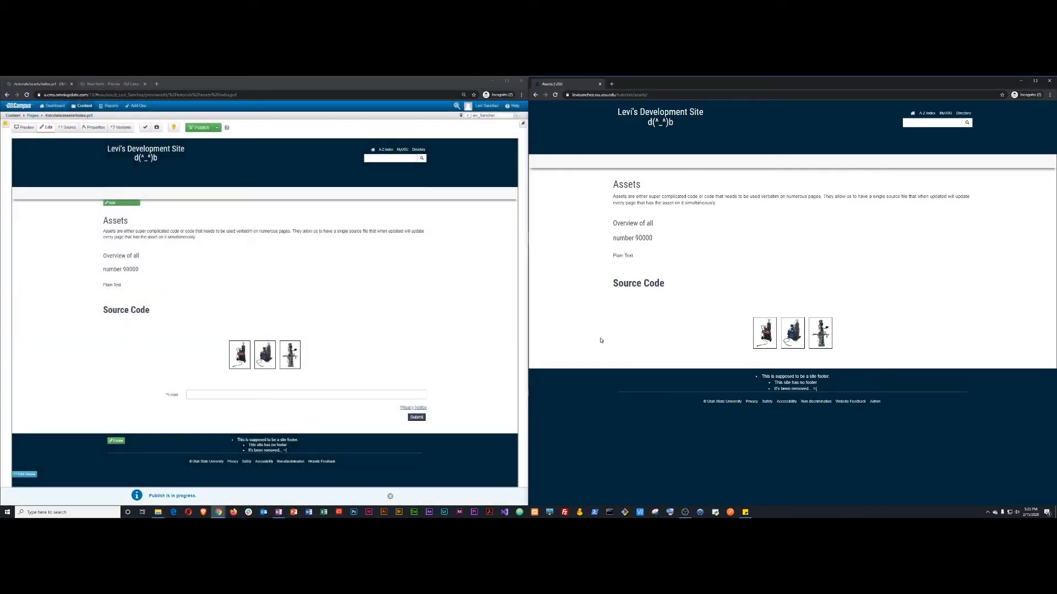
key(F5)
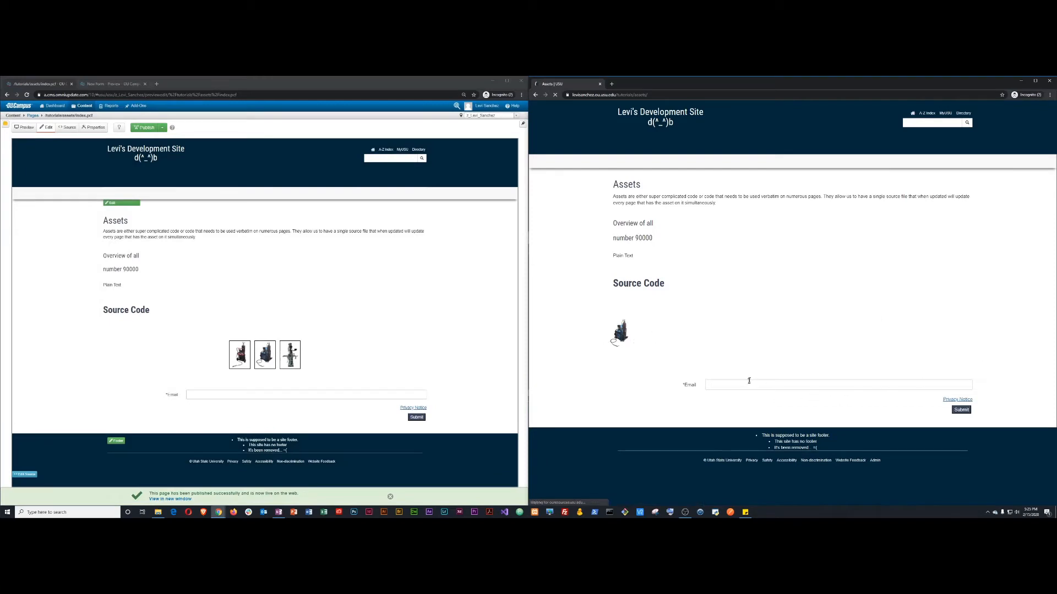
Step: Enter a test e-mail address in the live page's form and submit it
click(695, 385)
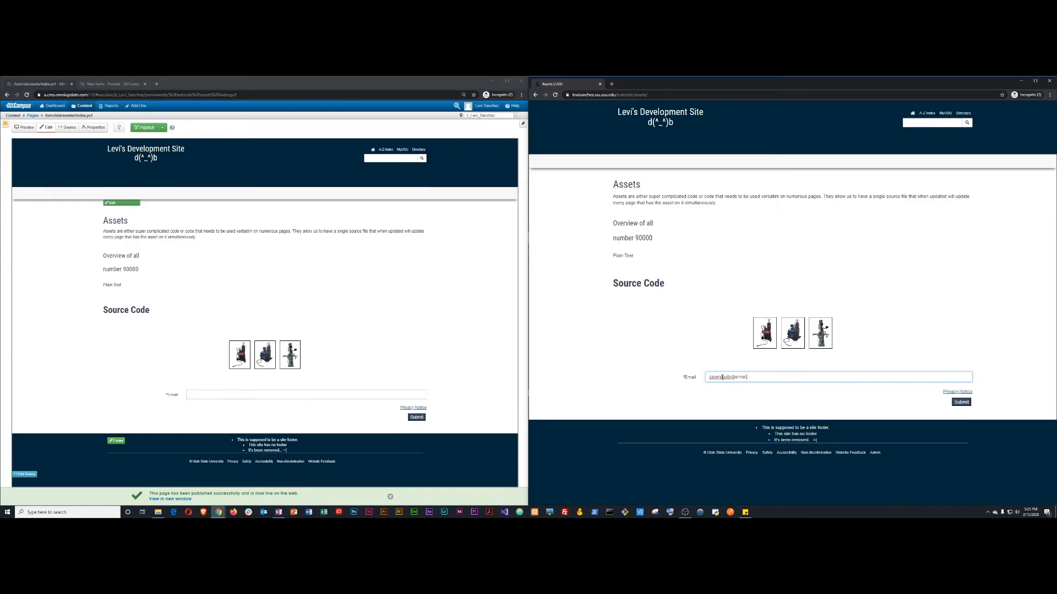
text(.com)
key(Return)
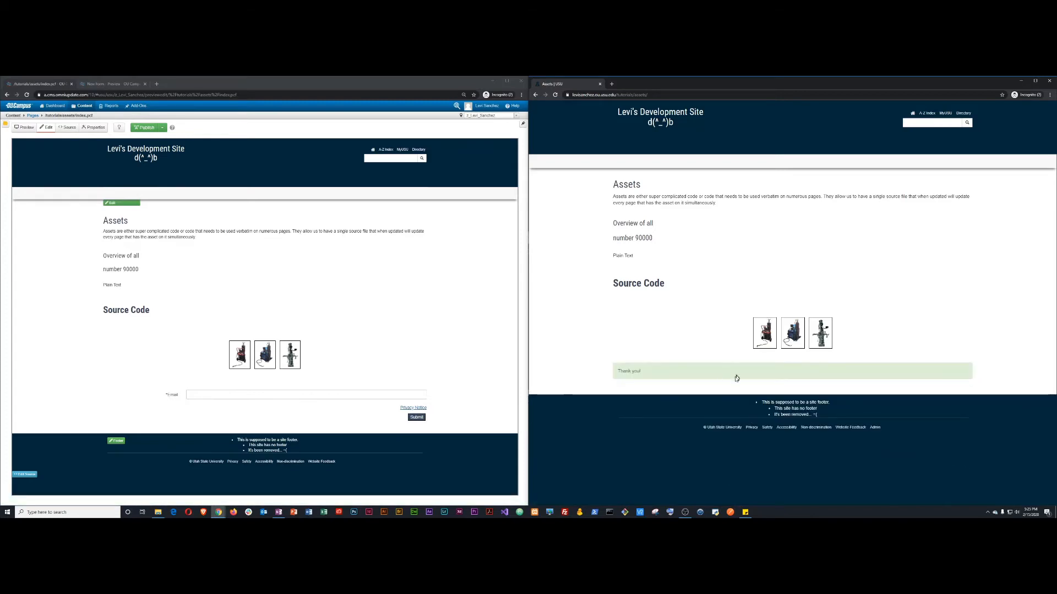
Step: Return to the New Form asset, check it out and open it for editing
click(113, 84)
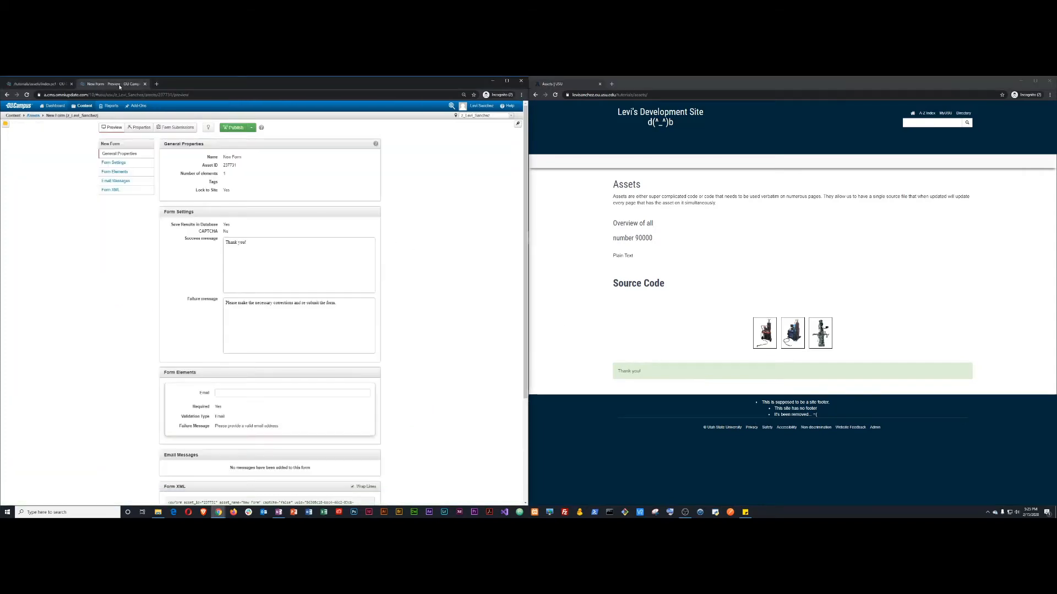
click(209, 127)
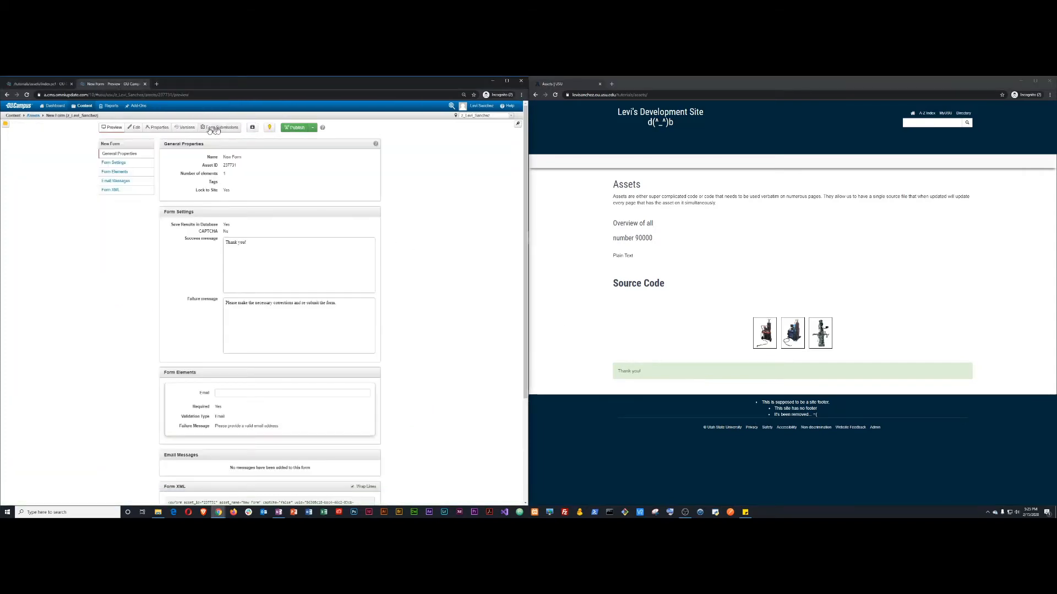
click(135, 127)
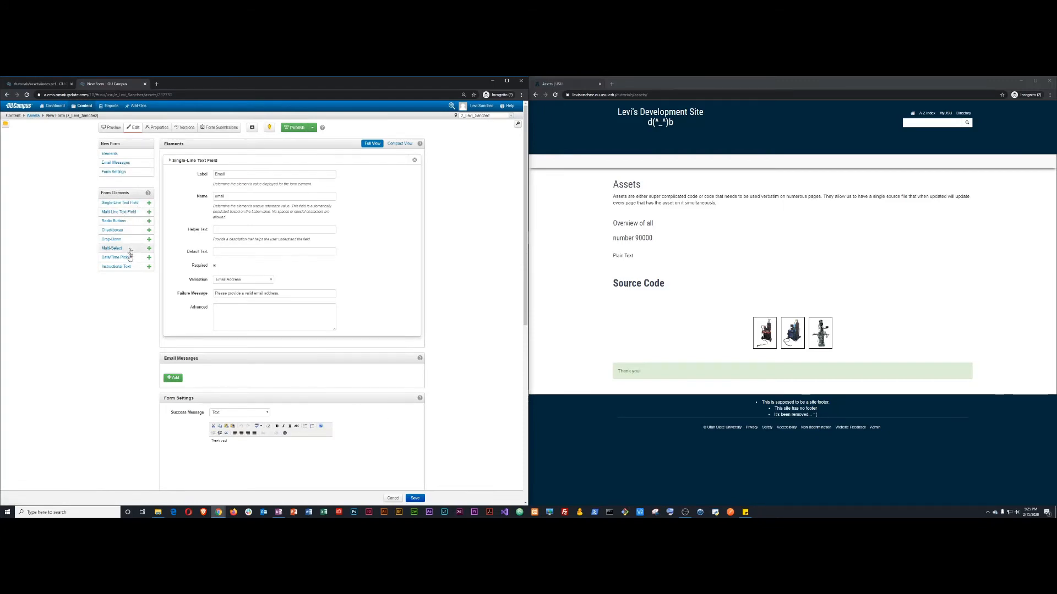
Step: Add a required multi-line text field labelled "Question" to the form and save the asset
click(136, 213)
scroll(257, 225, up, 1)
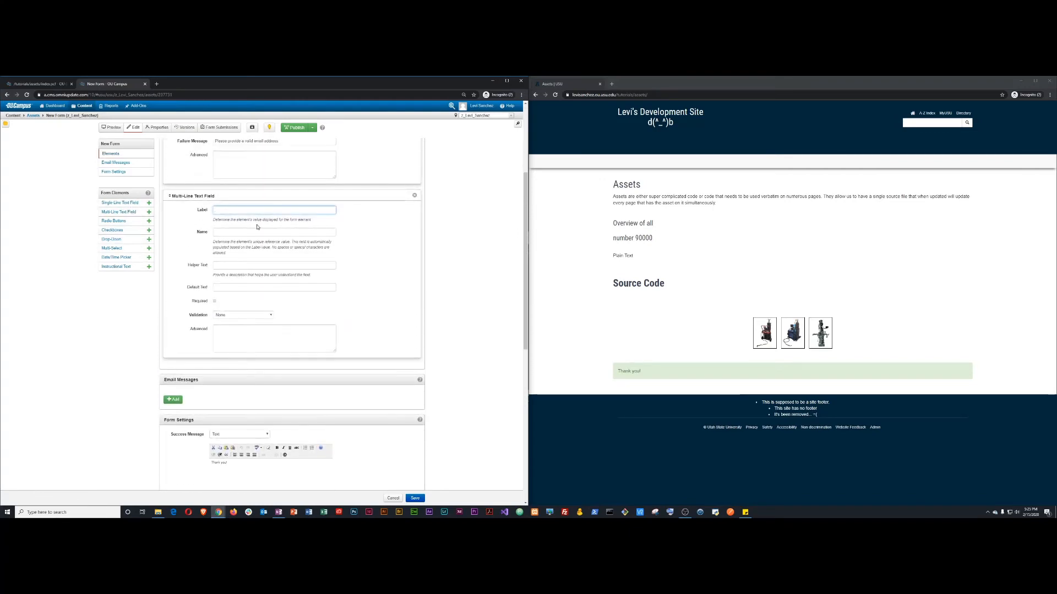
text(Question)
key(Tab)
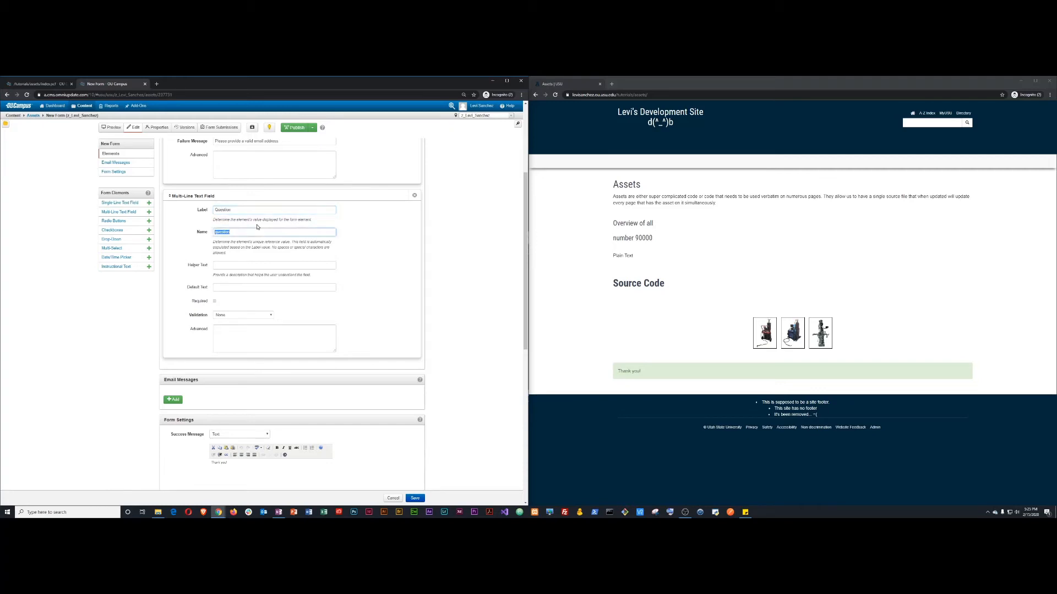
click(214, 301)
click(414, 498)
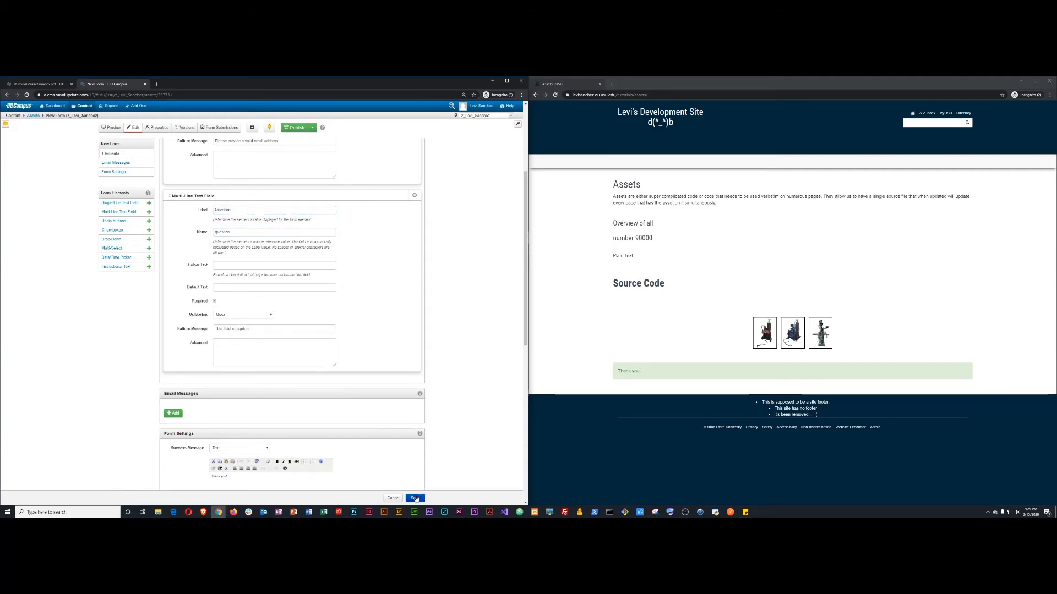
Step: Publish the updated New Form asset and reload the live Assets page
click(295, 128)
click(336, 207)
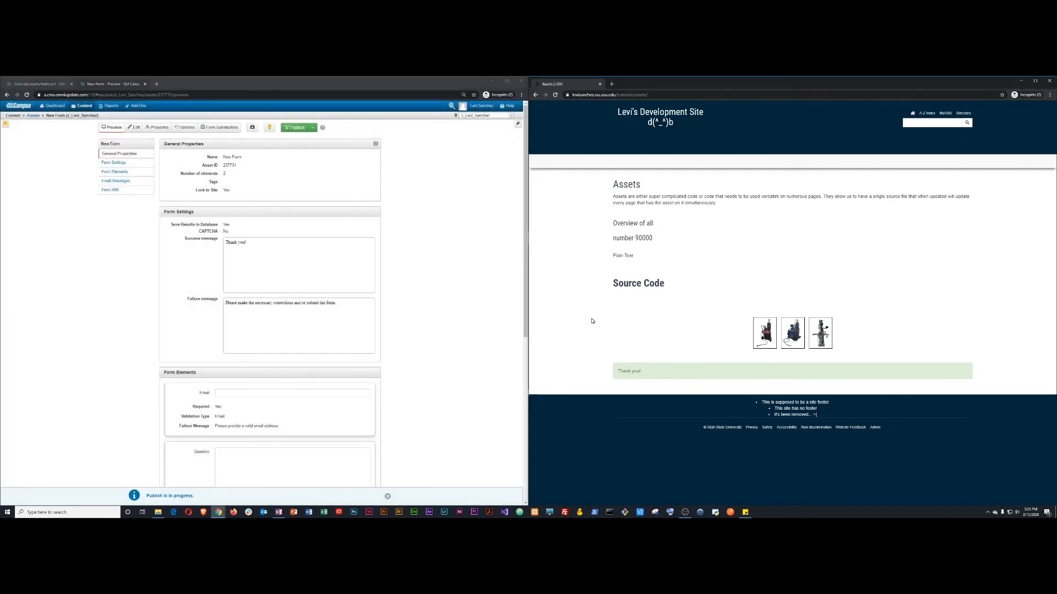
key(F5)
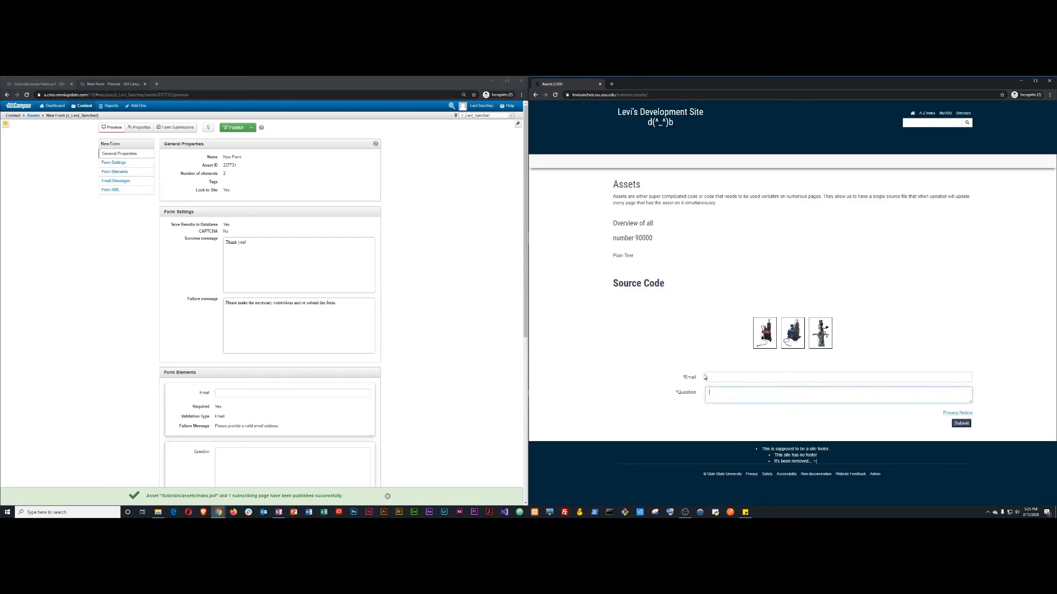
Step: Check the updated form fields on the live page, and go back to the index.pcf page in the editor
click(714, 376)
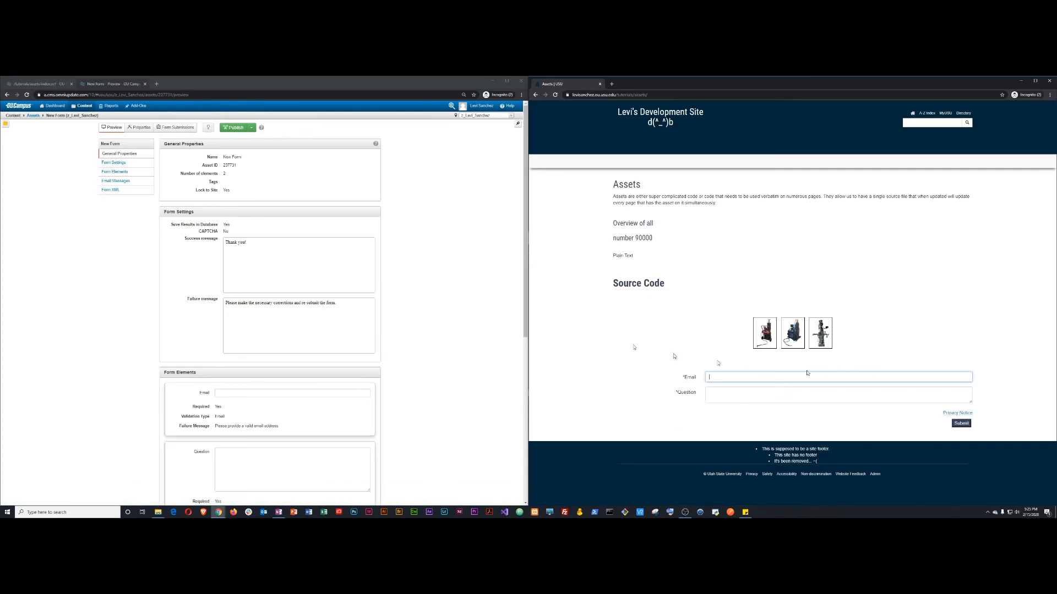
click(209, 129)
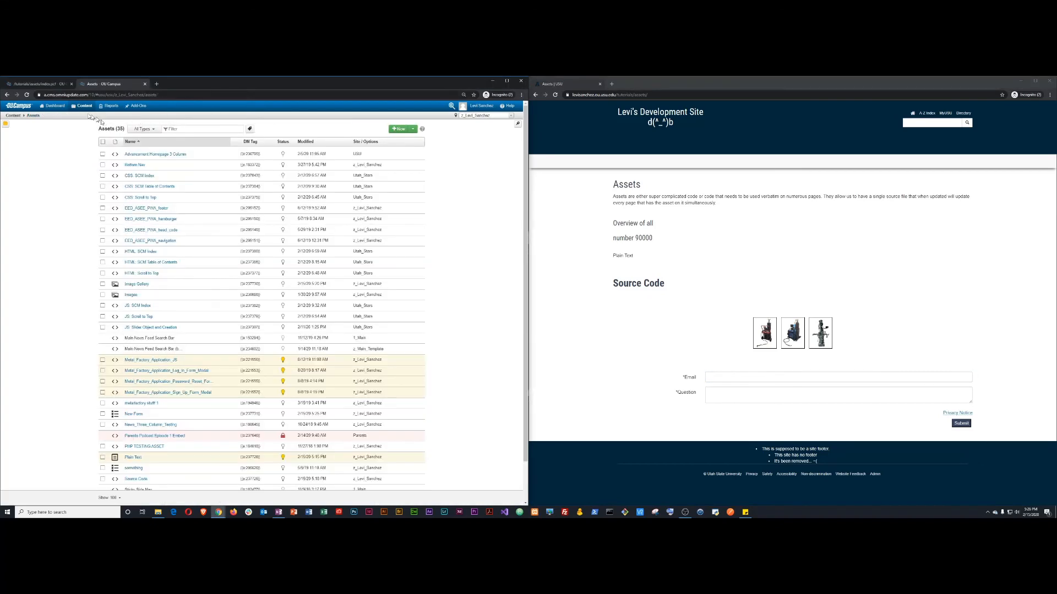
click(34, 84)
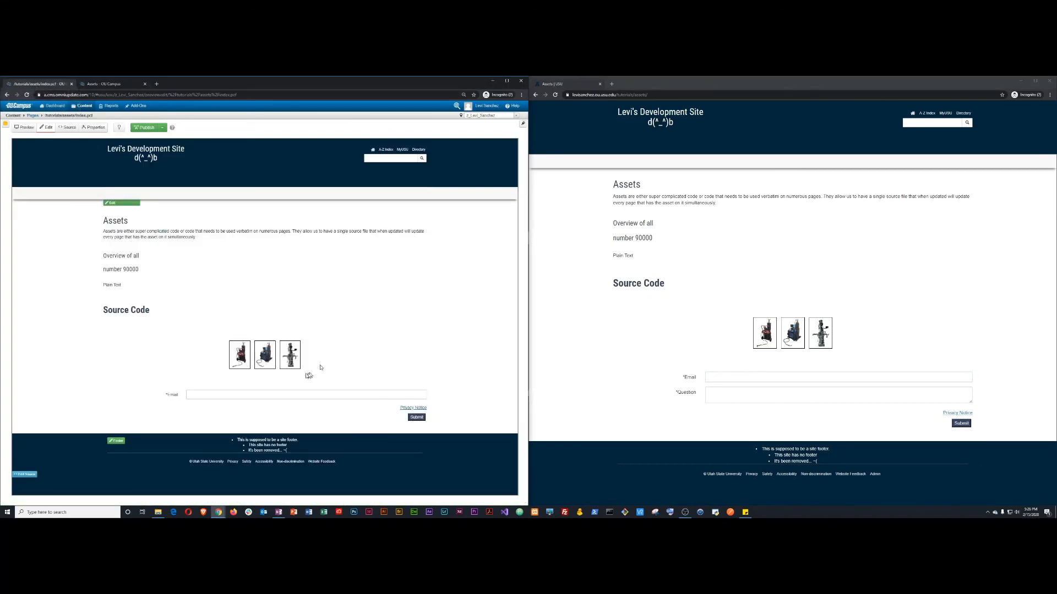